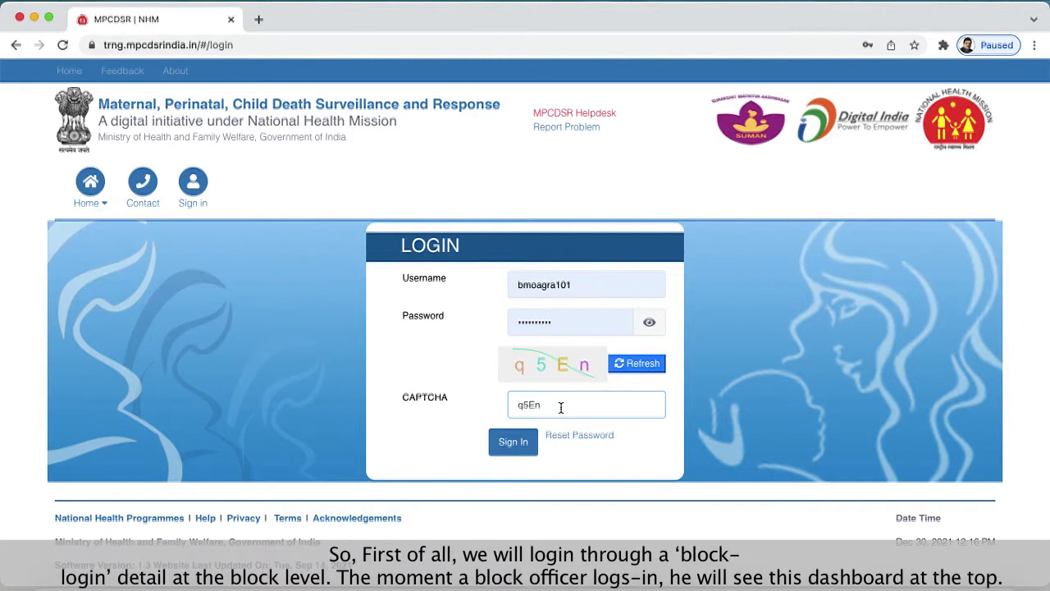
# - Sign in and start a new Form 5 maternal death investigation for the 26-year-old woman whose death is dated 01-07-2021
pyautogui.click(511, 446)
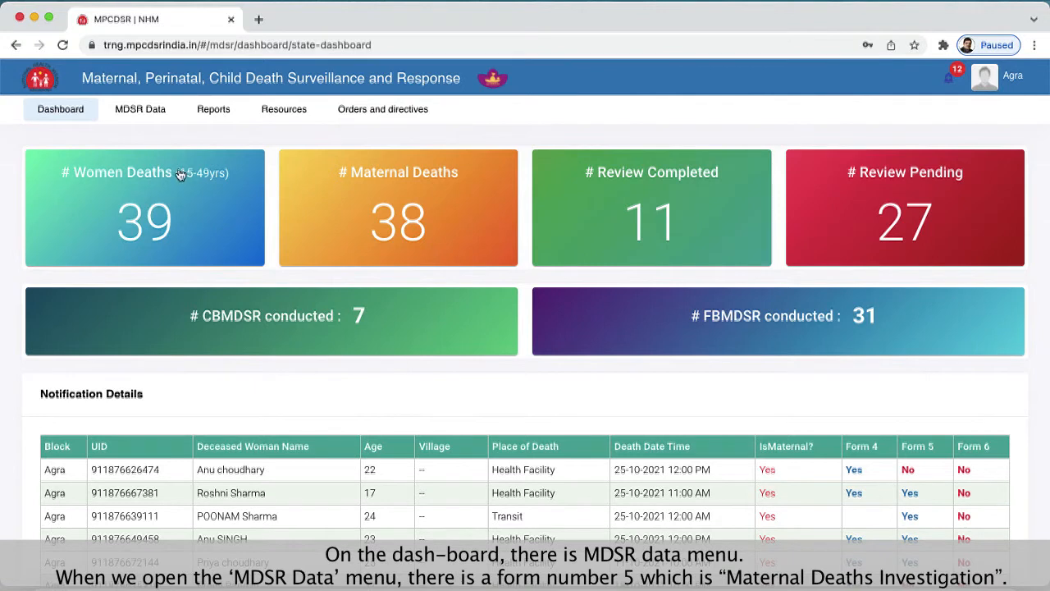
pyautogui.click(139, 114)
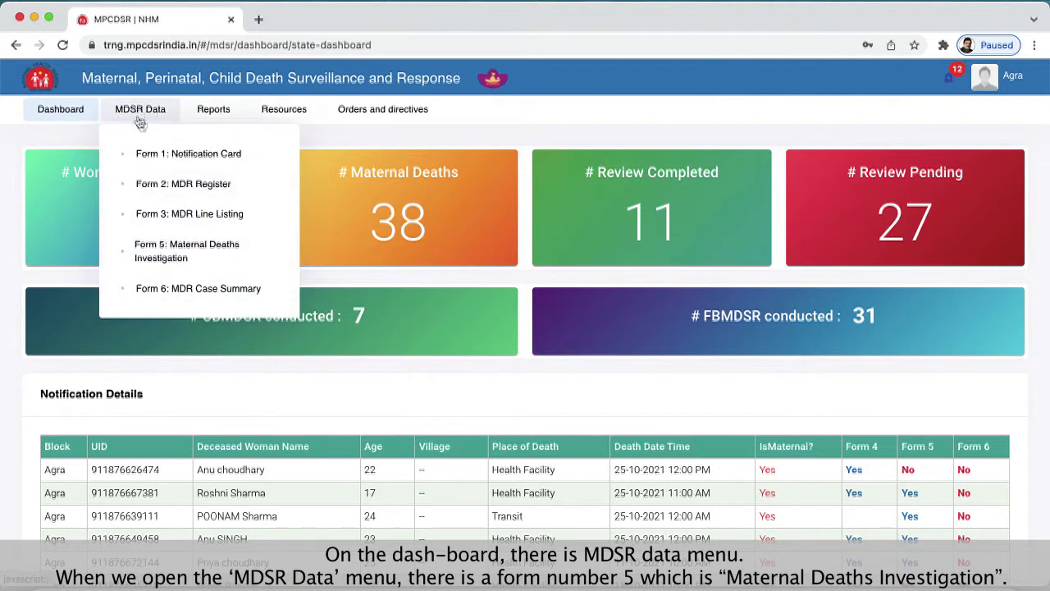
pyautogui.click(187, 257)
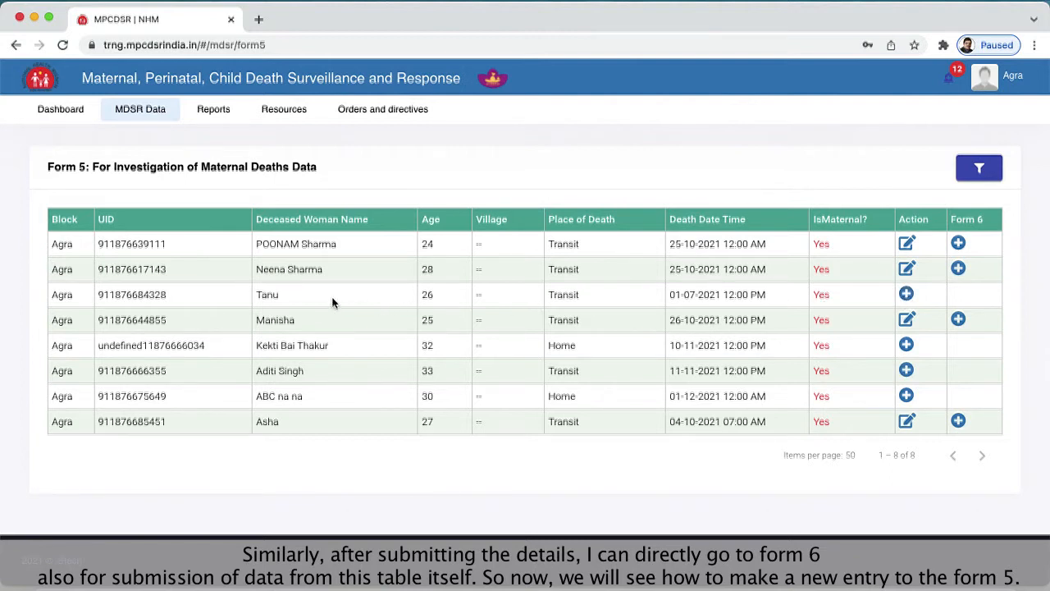
pyautogui.click(907, 294)
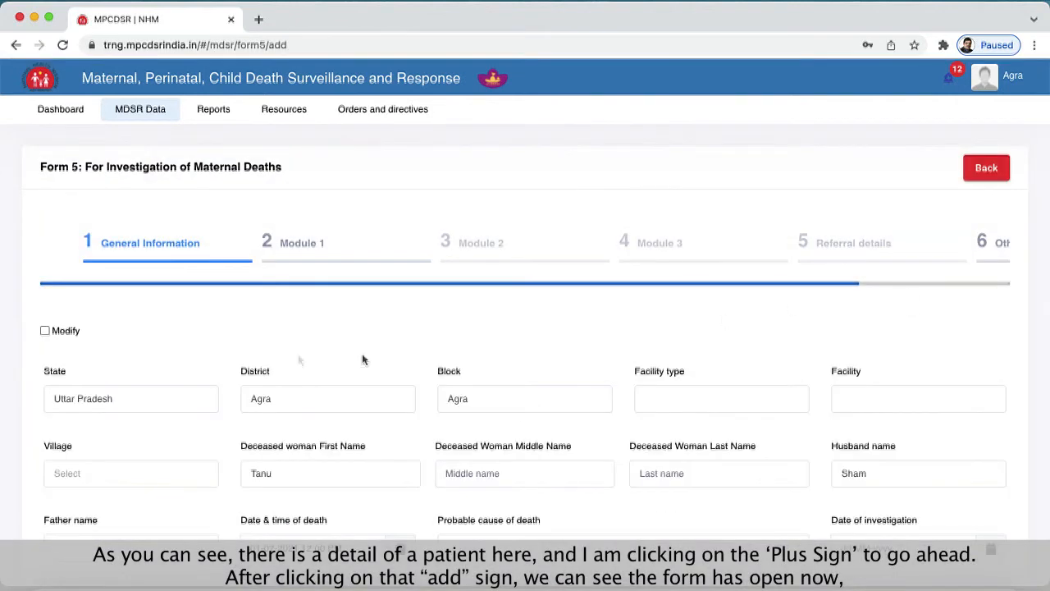
# - Try the Modify option on the prefilled General Information, and switch it back off without editing the deceased woman's details
pyautogui.scroll(-1, 158, 341)
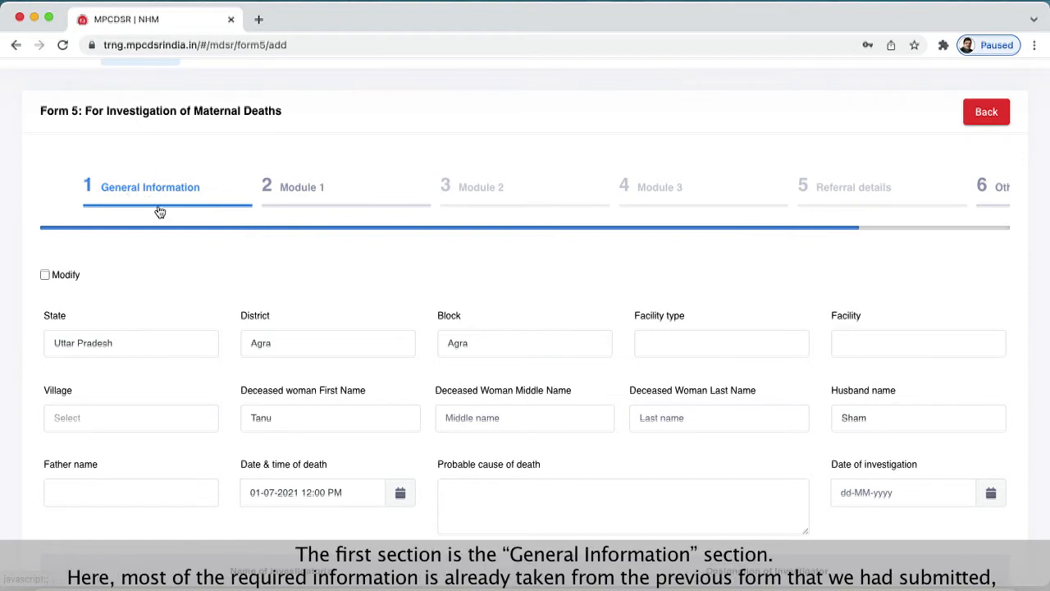
pyautogui.scroll(-2, 181, 264)
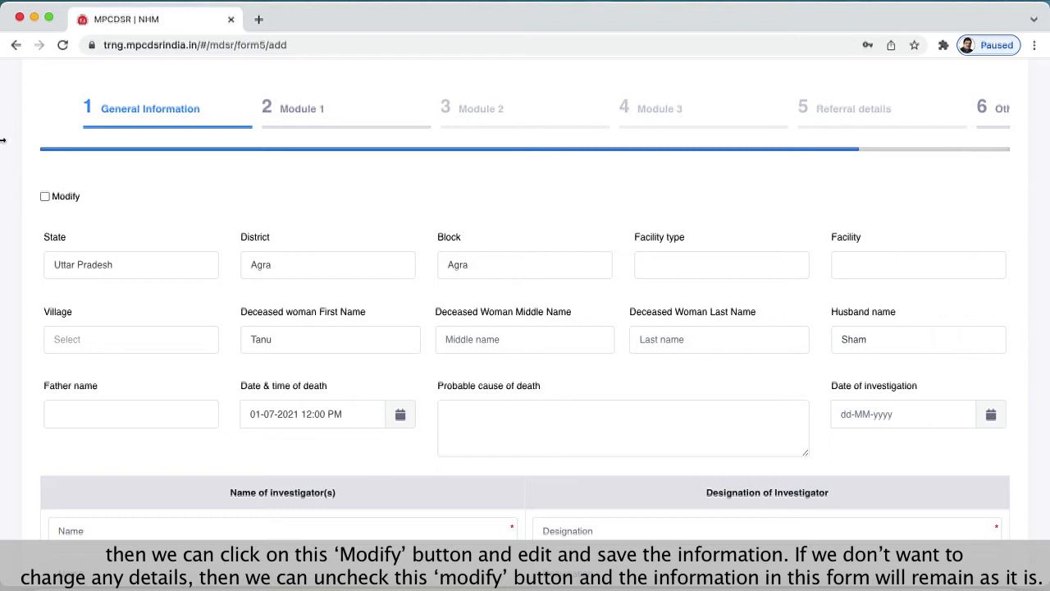
pyautogui.click(44, 196)
pyautogui.click(396, 339)
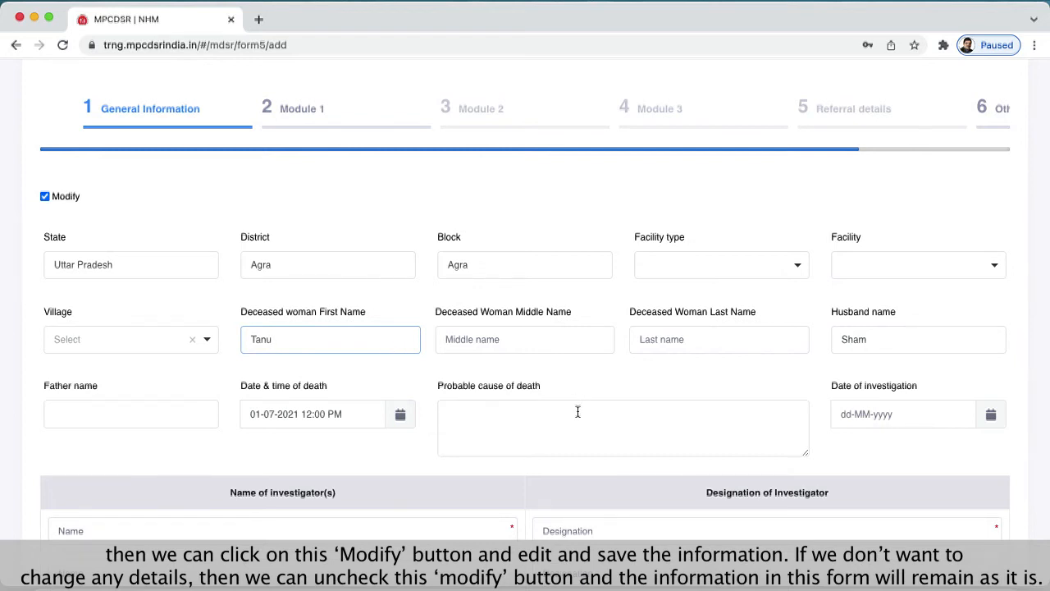
pyautogui.click(40, 195)
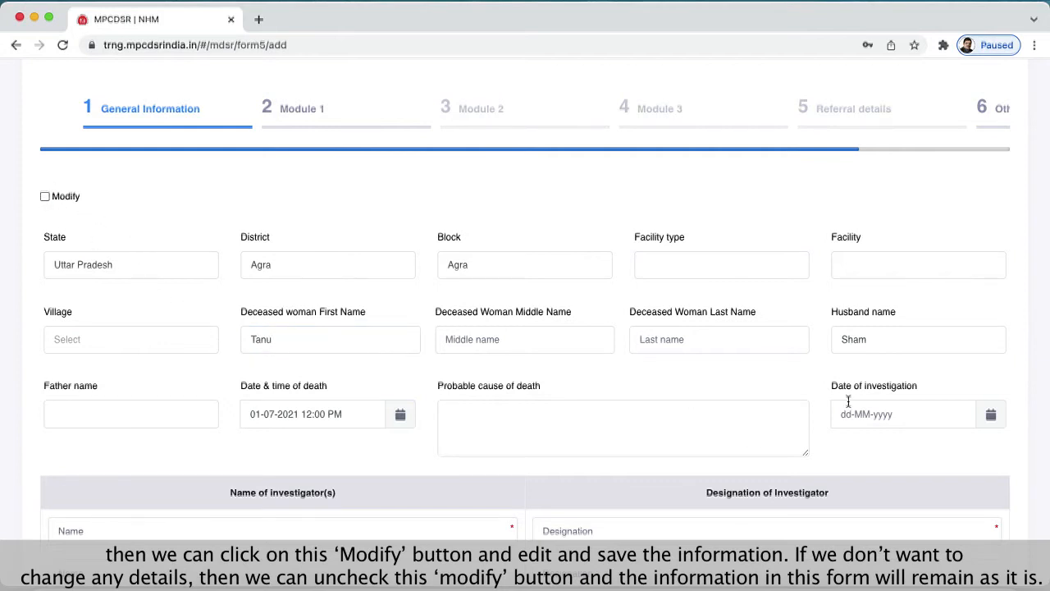
# - Enter the first investigator's name and set that investigator's designation to BMO
pyautogui.scroll(1, 820, 402)
pyautogui.scroll(-3, 821, 402)
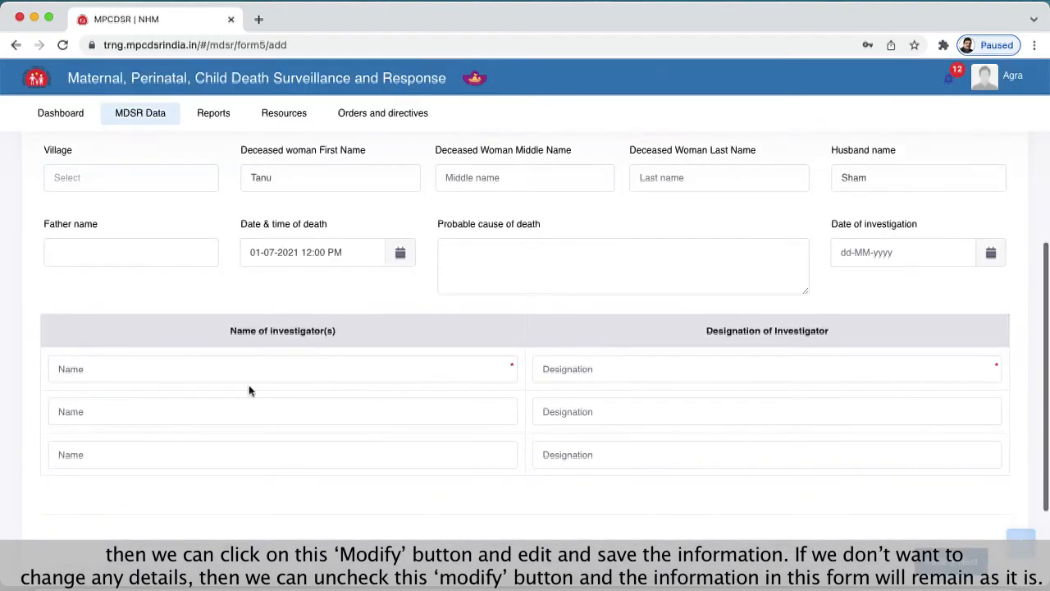
pyautogui.click(248, 370)
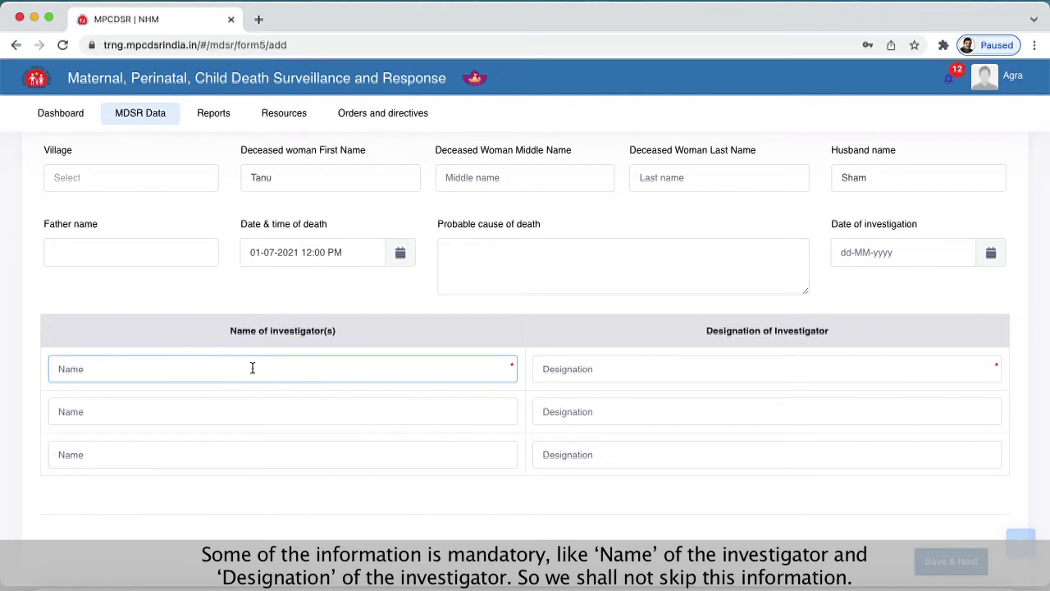
pyautogui.write('Mr. ABC')
pyautogui.click(724, 373)
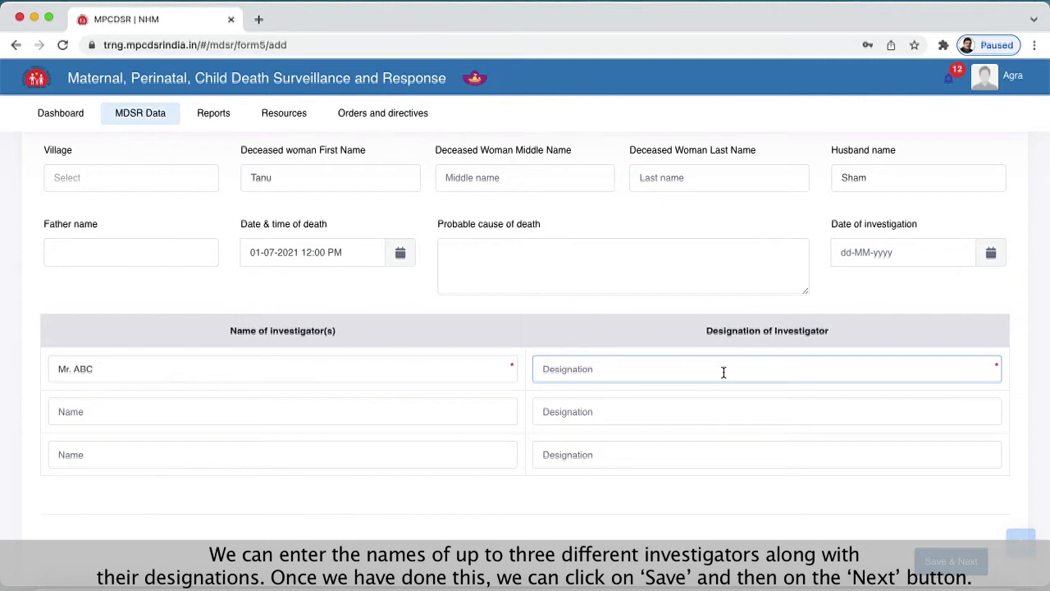
pyautogui.write('BMO')
pyautogui.click(725, 496)
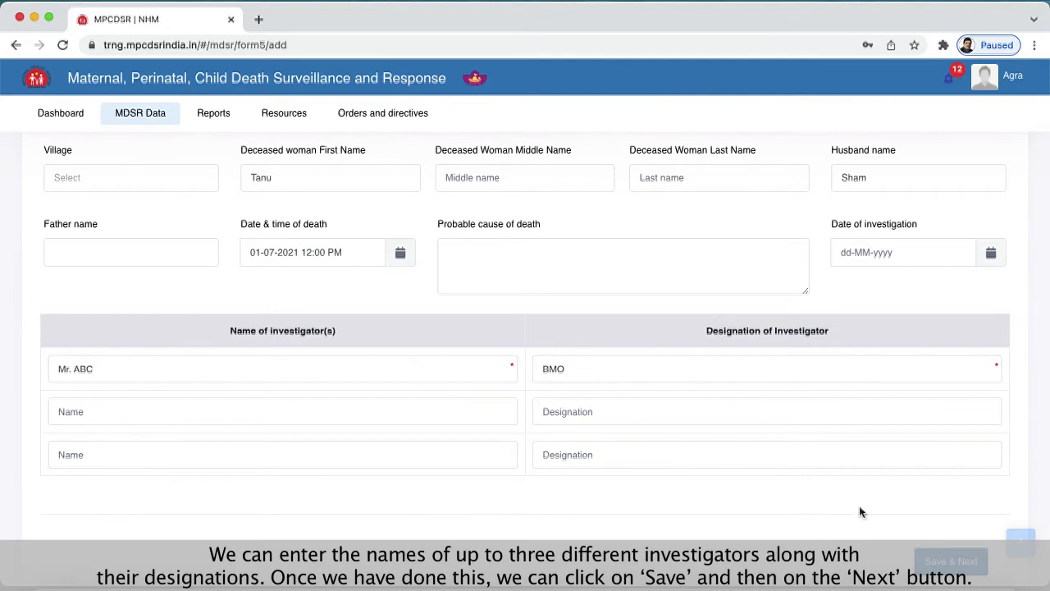
# - Set the date of investigation to 29-12-2021, and save General Information to proceed to Module 1
pyautogui.click(977, 574)
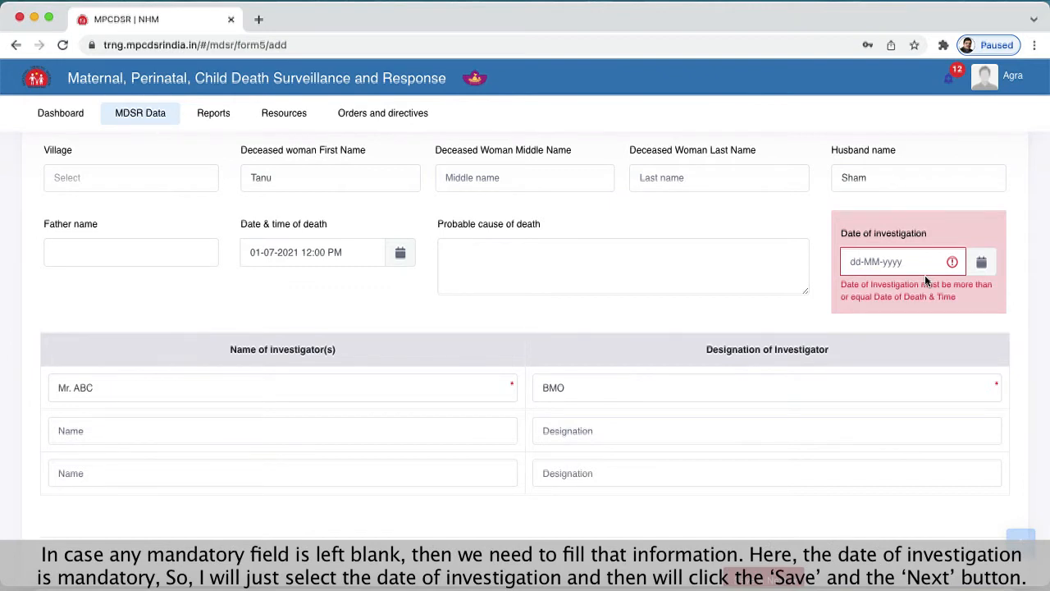
pyautogui.click(983, 263)
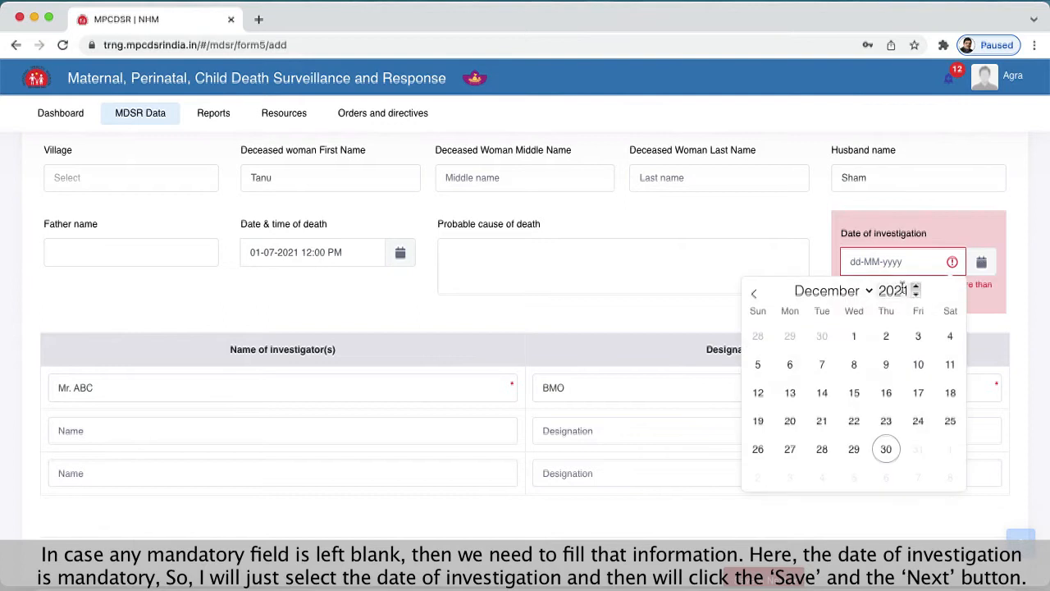
pyautogui.click(857, 451)
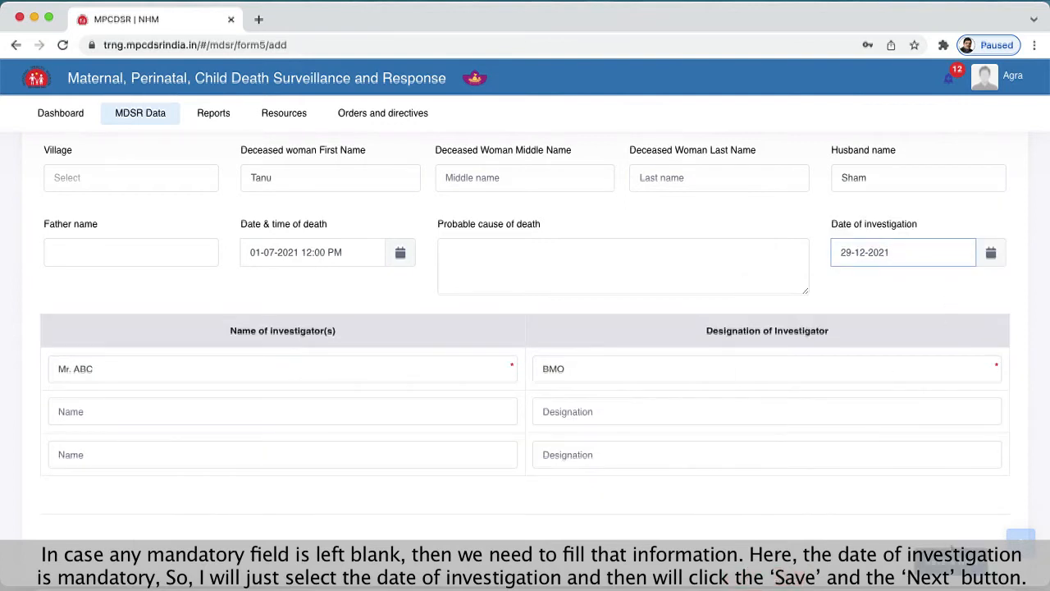
pyautogui.click(943, 564)
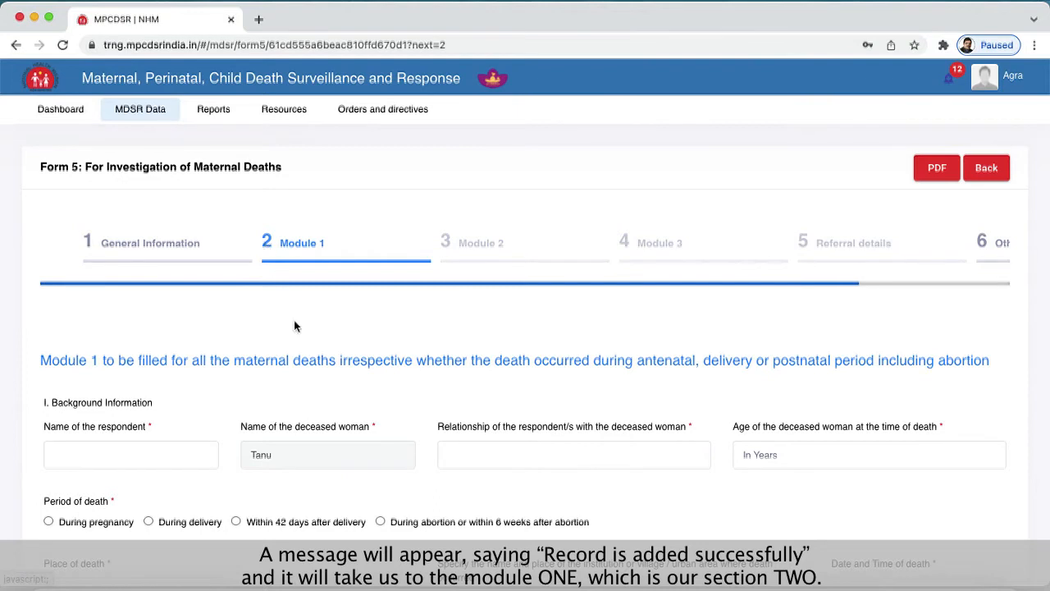
# - Fill in Background Information with the respondent's name, the relationship brother and 38 as the deceased woman's age at death
pyautogui.scroll(-2, 294, 320)
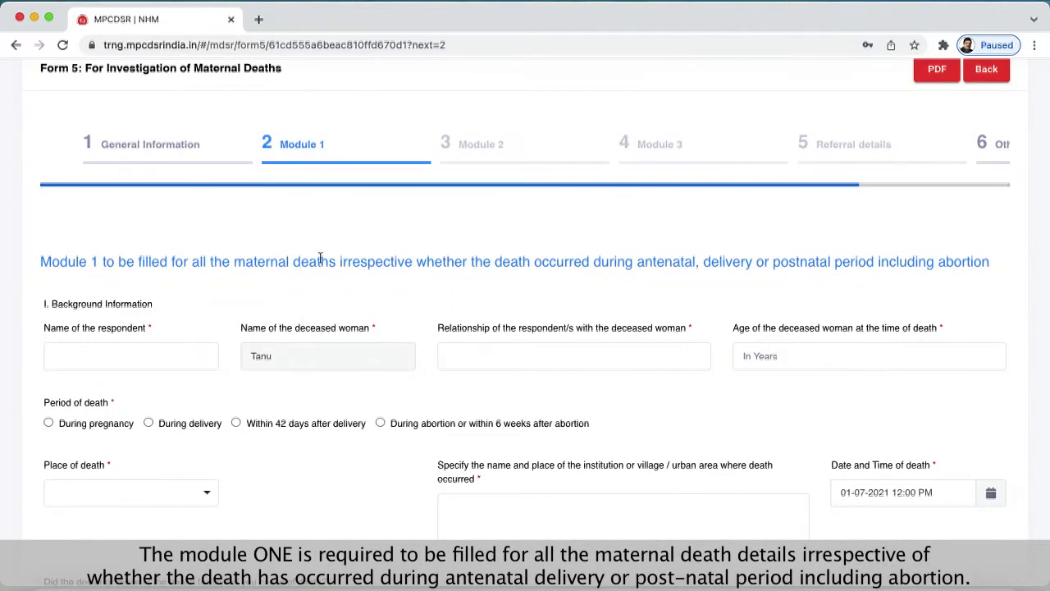
pyautogui.scroll(-1, 318, 263)
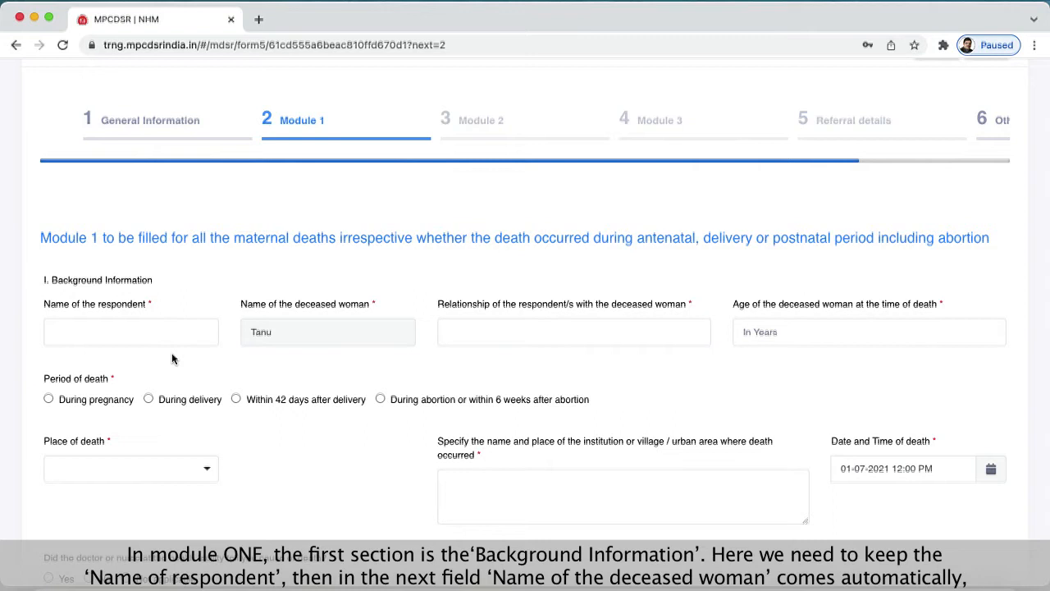
pyautogui.click(152, 331)
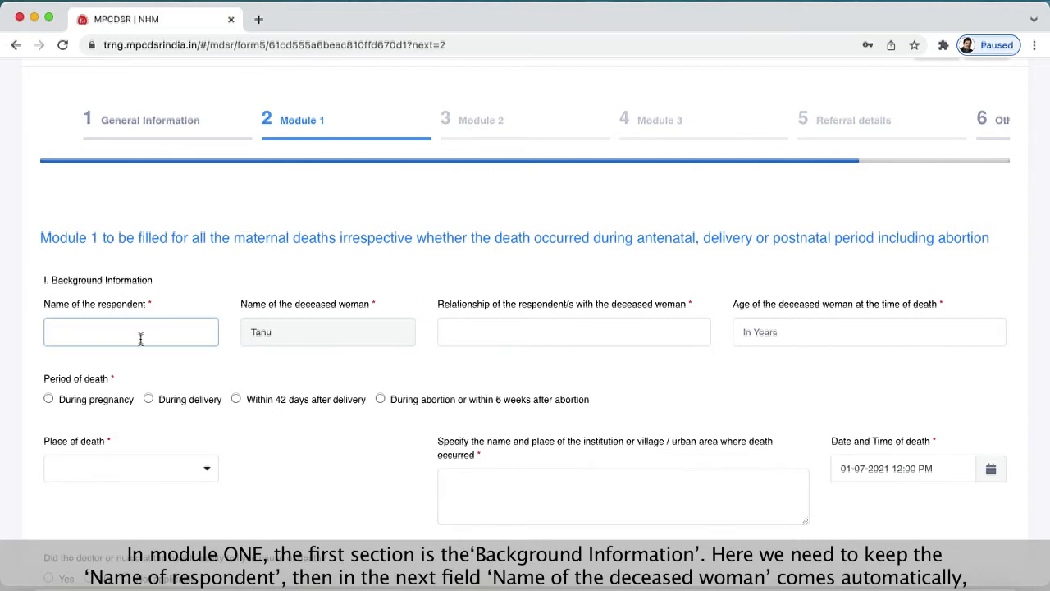
pyautogui.write('sdsda')
pyautogui.click(529, 328)
pyautogui.write('brother')
pyautogui.click(789, 332)
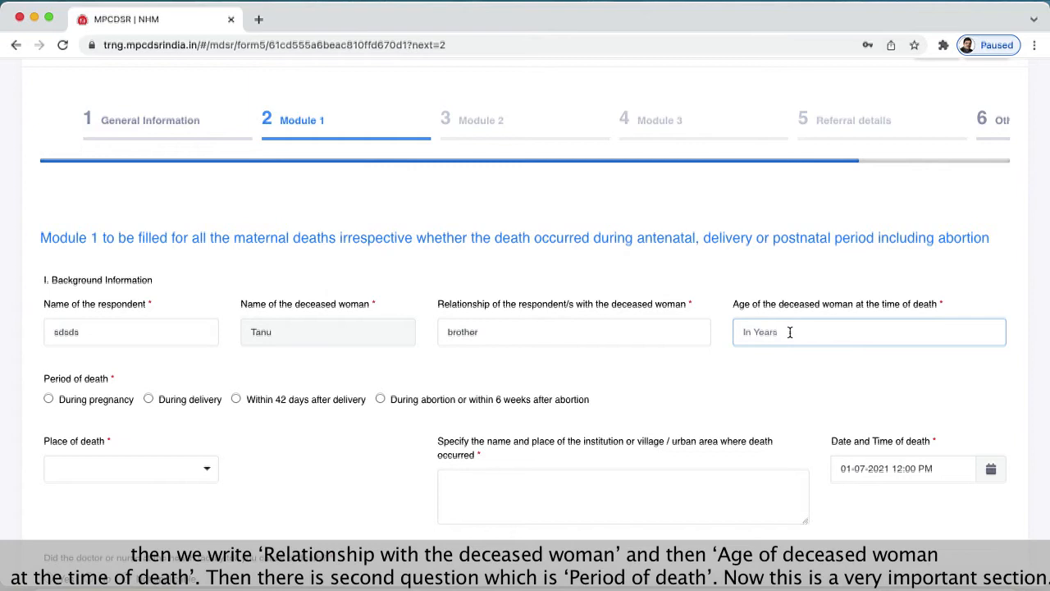
pyautogui.write('38')
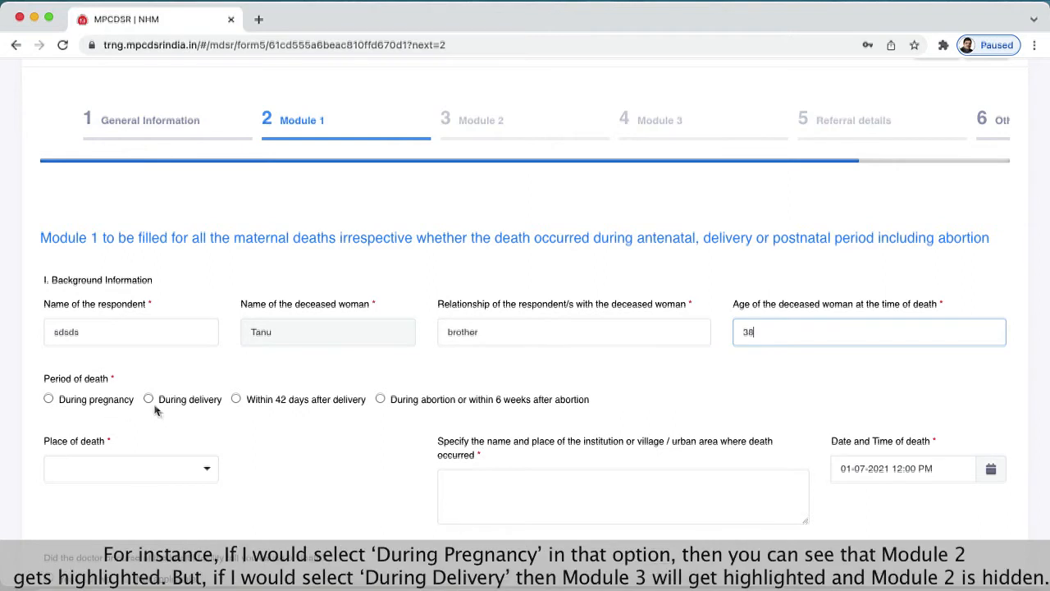
# - Compare During pregnancy and During delivery as the period of death, and keep During pregnancy selected
pyautogui.click(48, 399)
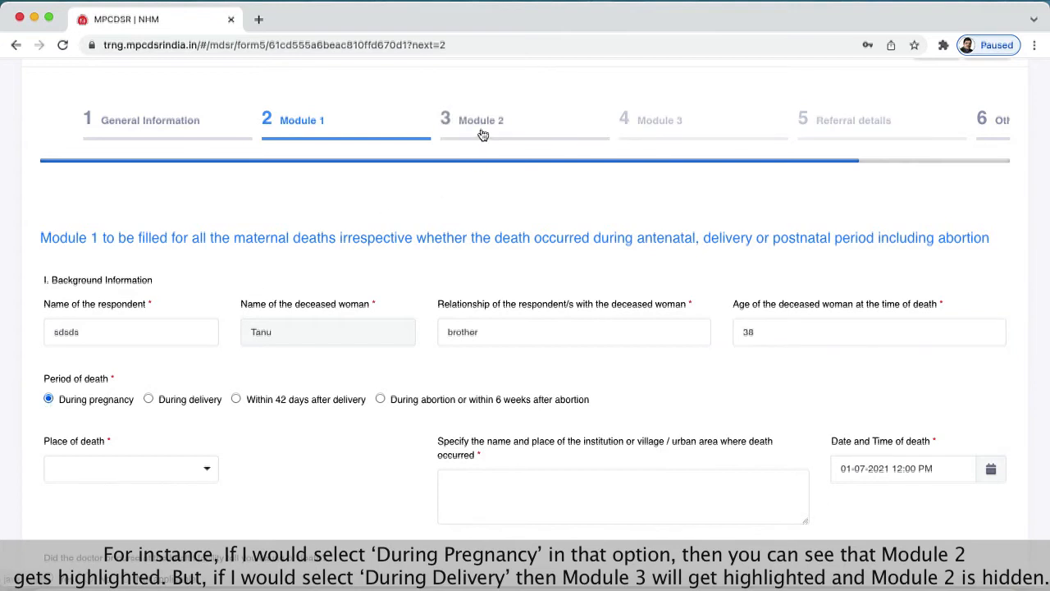
pyautogui.scroll(-1, 483, 135)
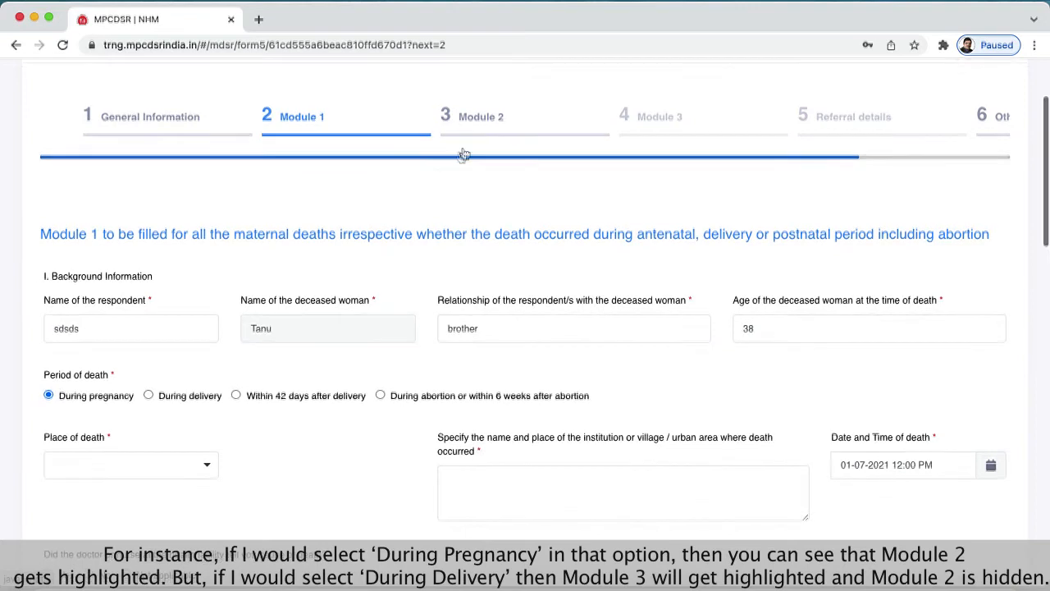
pyautogui.click(149, 396)
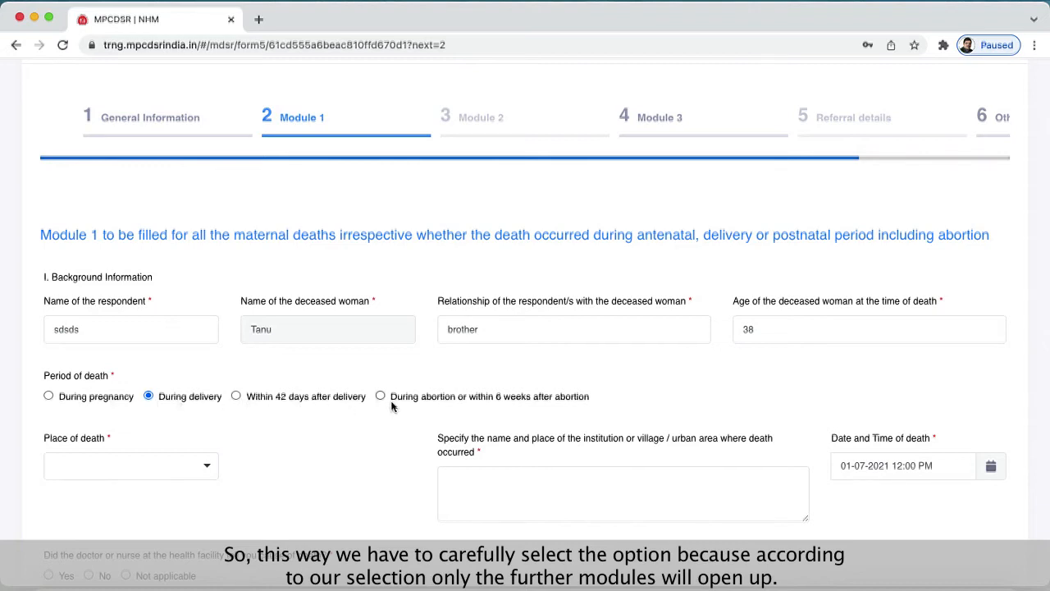
pyautogui.click(75, 397)
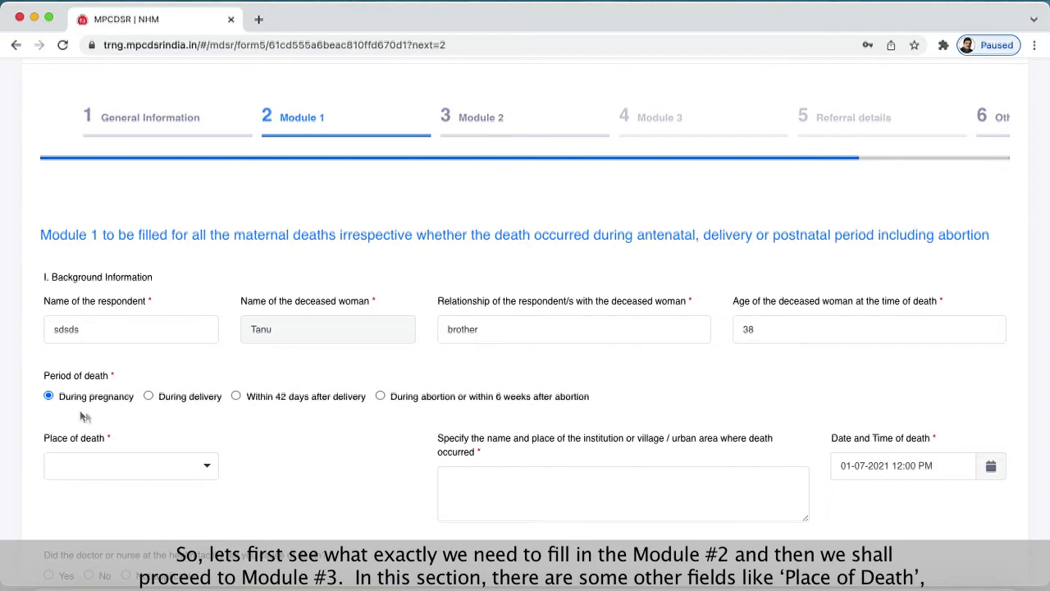
# - Set the place of death to District Hospital and enter "sasa hbabs" as the name and place of the institution
pyautogui.scroll(1, 82, 427)
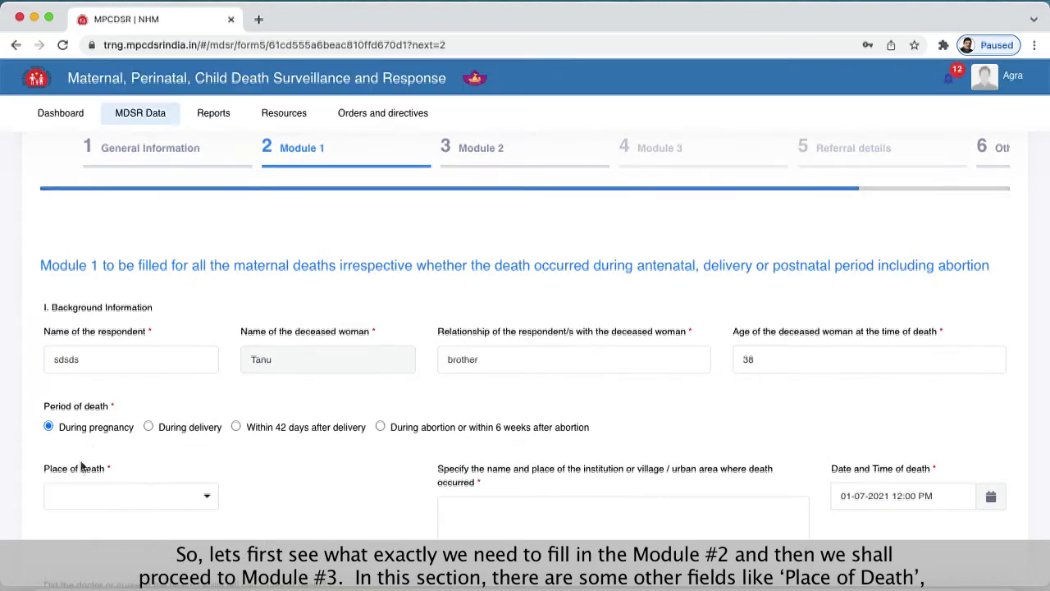
pyautogui.click(134, 501)
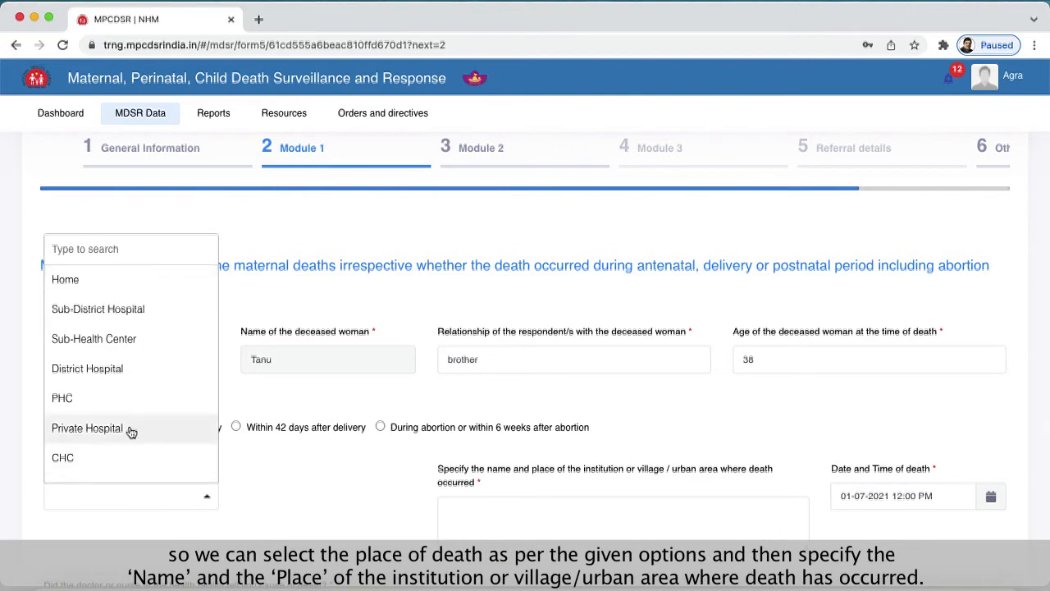
pyautogui.click(107, 378)
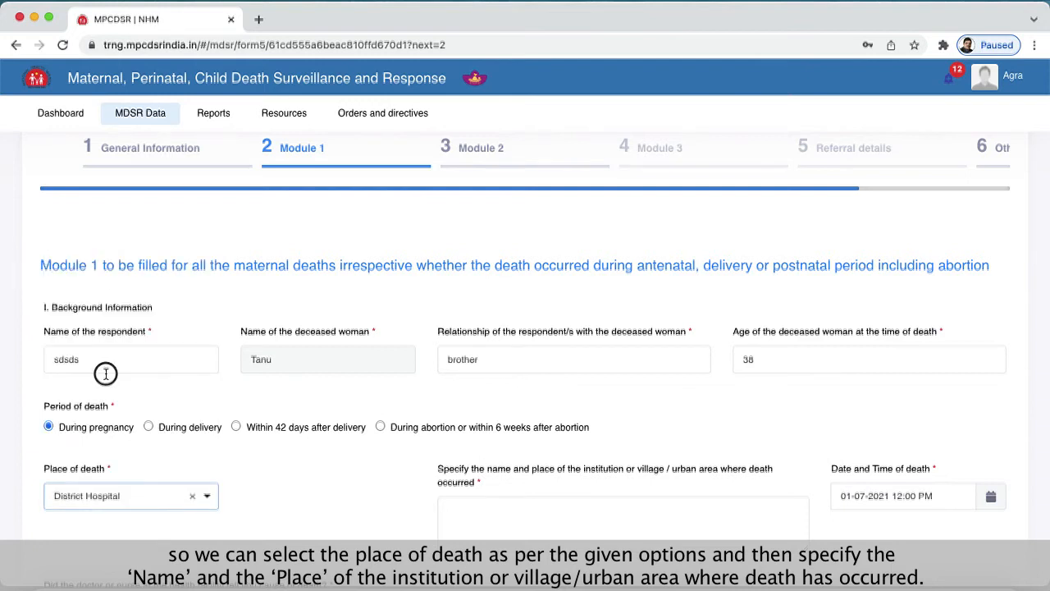
pyautogui.click(531, 496)
pyautogui.scroll(-2, 532, 502)
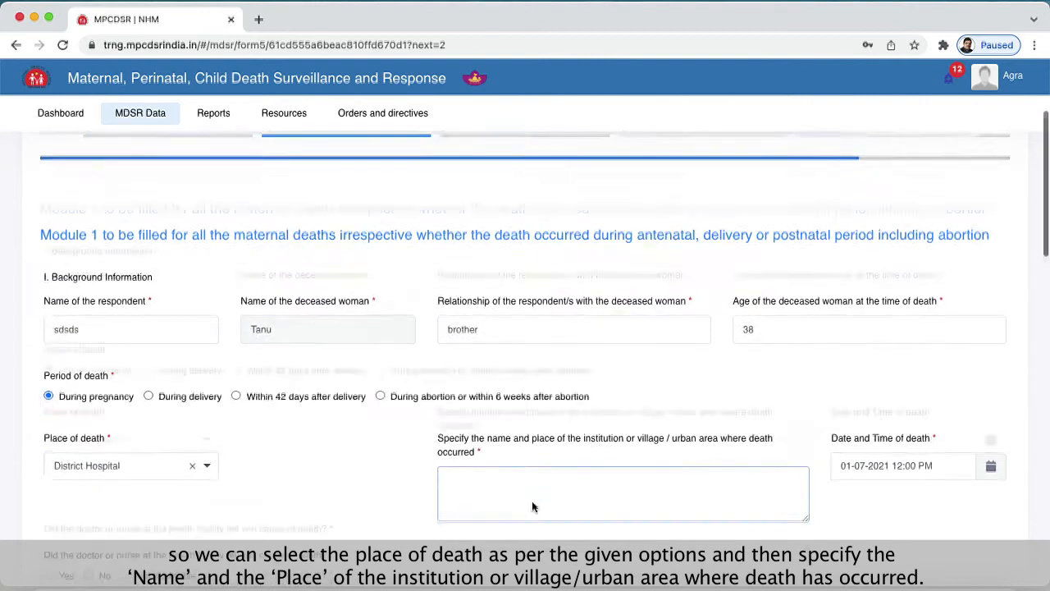
pyautogui.scroll(-1, 533, 506)
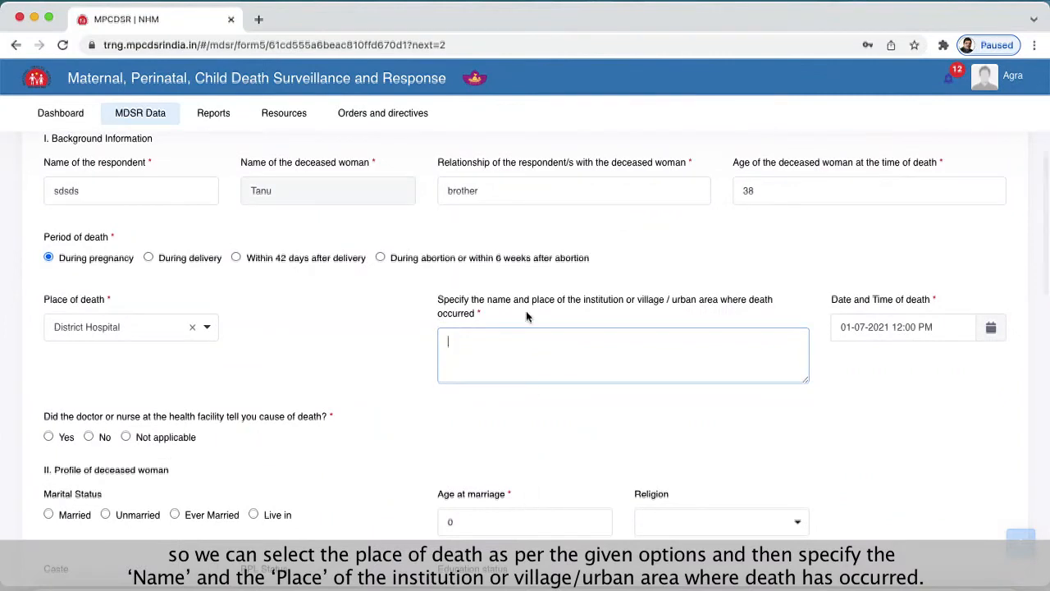
pyautogui.write('sasa hbabs')
# - Set the date of death to 21-07-2021 and answer No to whether the doctor or nurse told the cause of death
pyautogui.click(991, 327)
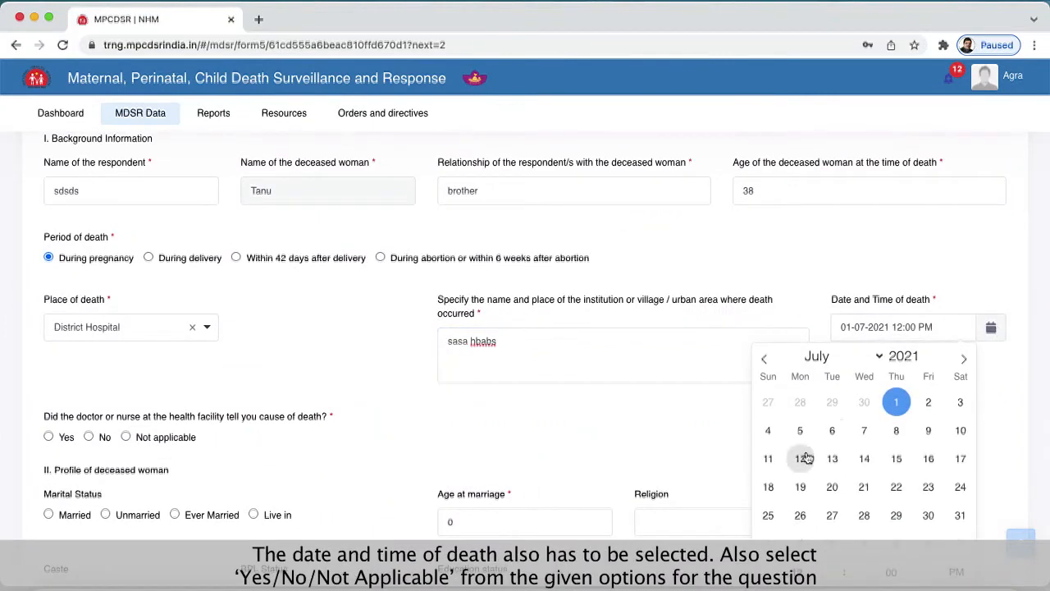
pyautogui.click(864, 487)
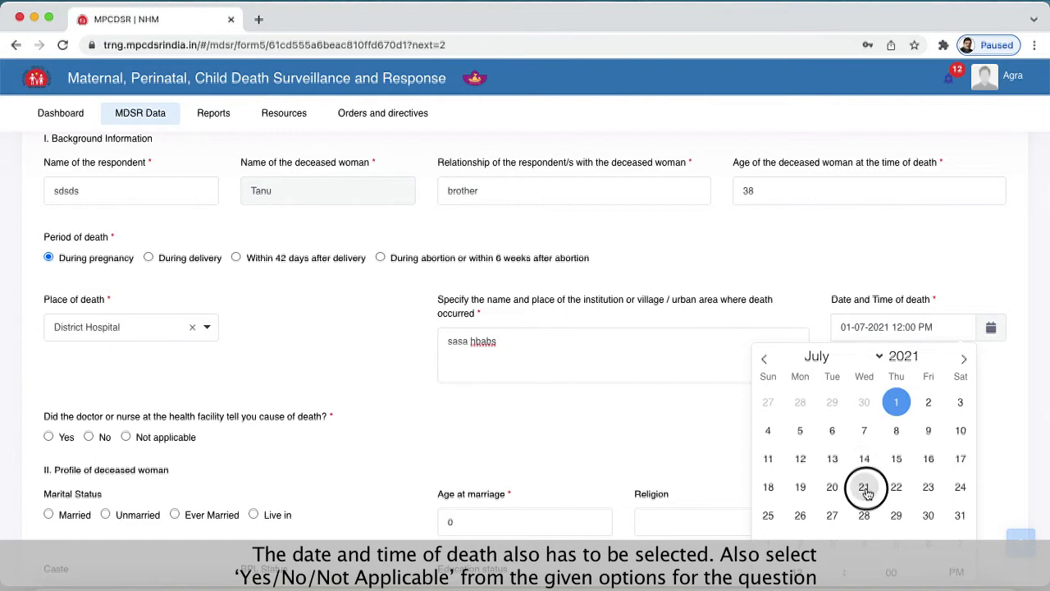
pyautogui.click(610, 397)
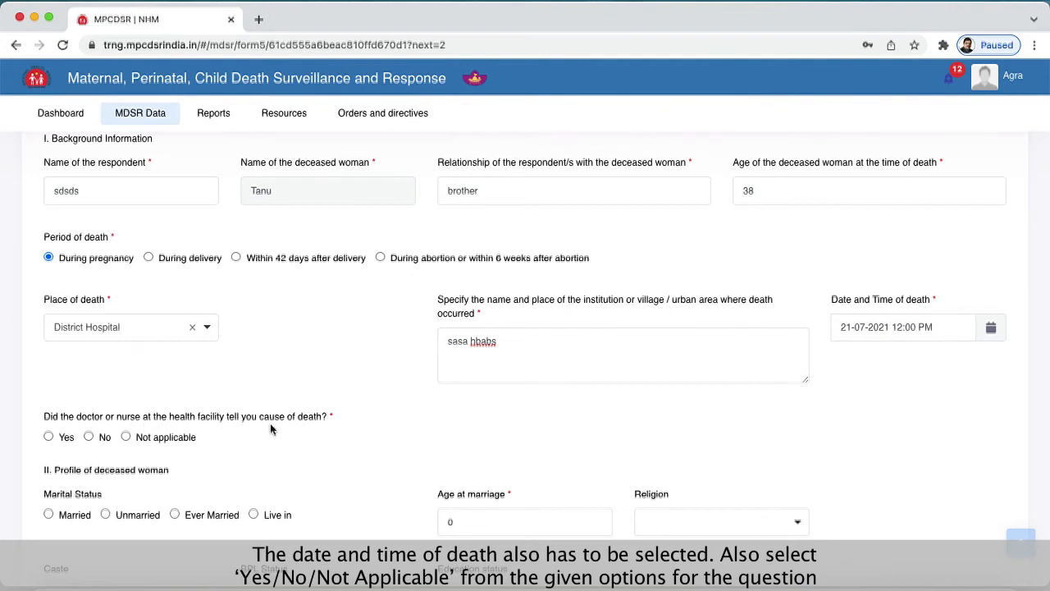
pyautogui.scroll(-1, 326, 430)
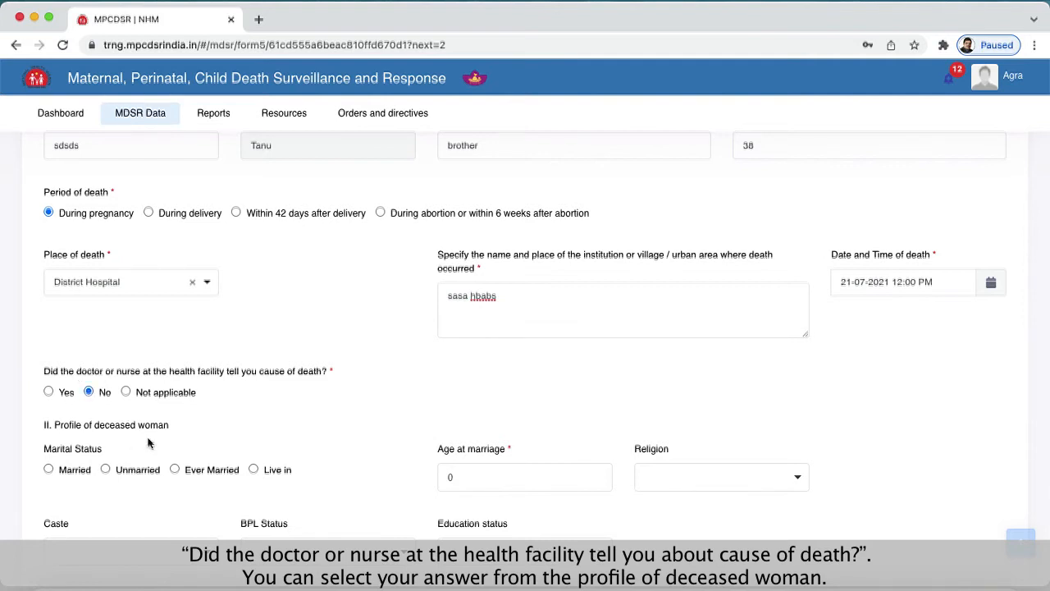
pyautogui.scroll(-2, 148, 443)
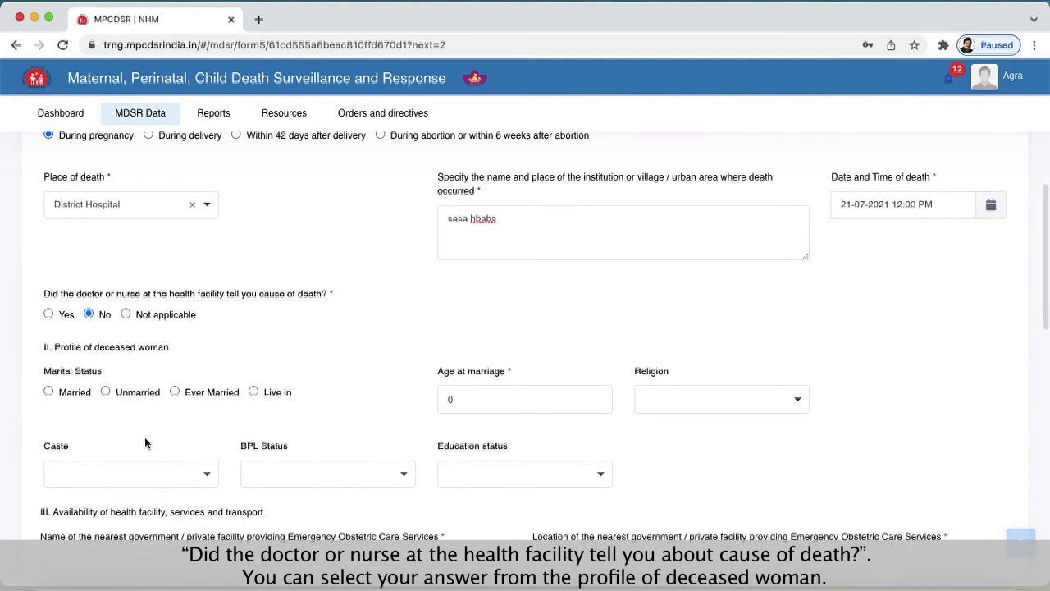
# - Set the deceased woman's marital status to Married and her age at marriage to 25
pyautogui.click(73, 392)
pyautogui.scroll(-1, 500, 351)
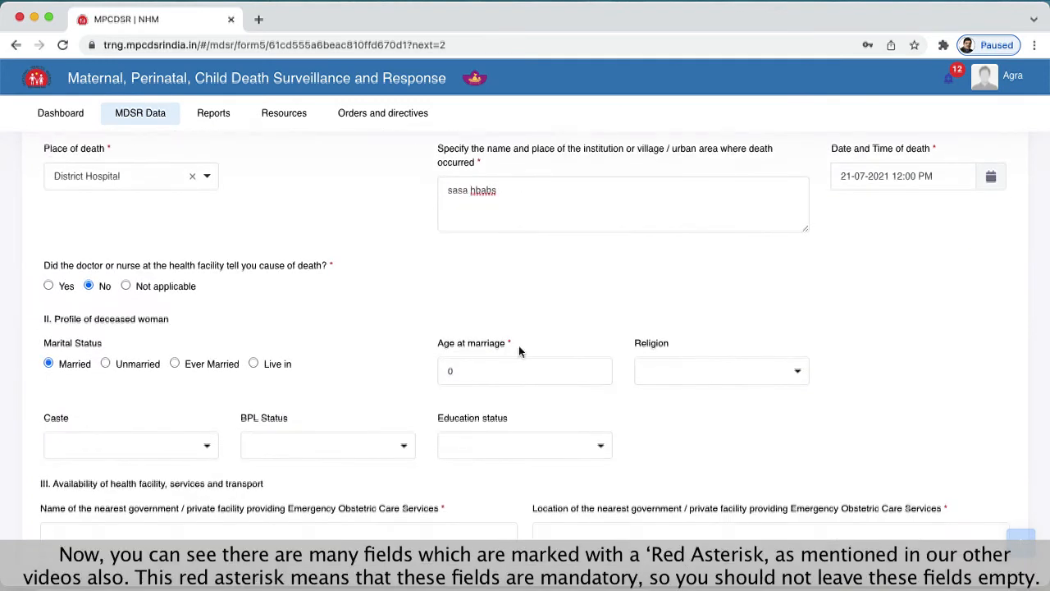
pyautogui.click(457, 371)
pyautogui.doubleClick(442, 370)
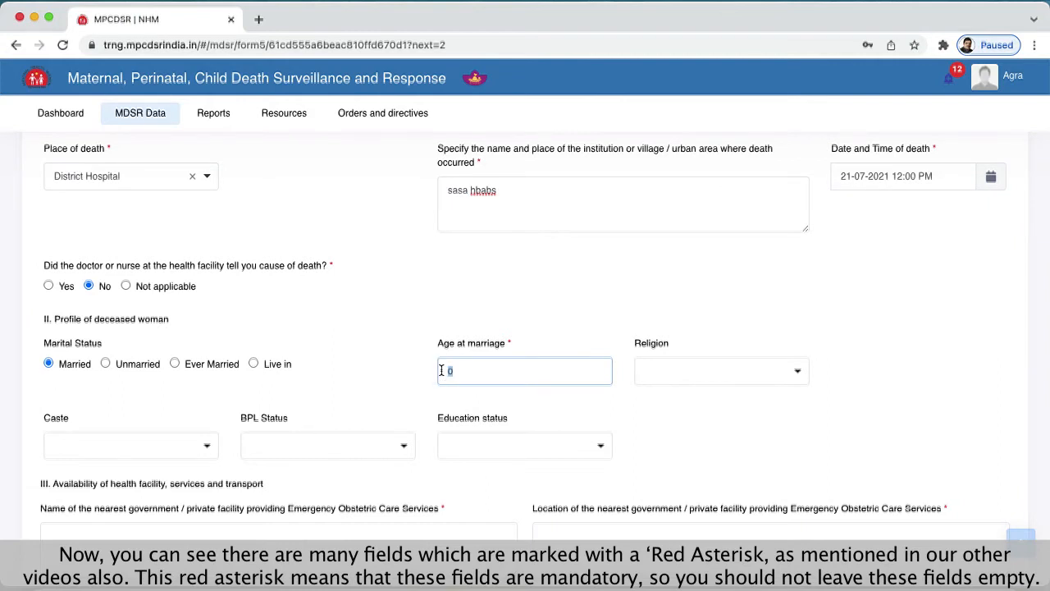
pyautogui.click(662, 402)
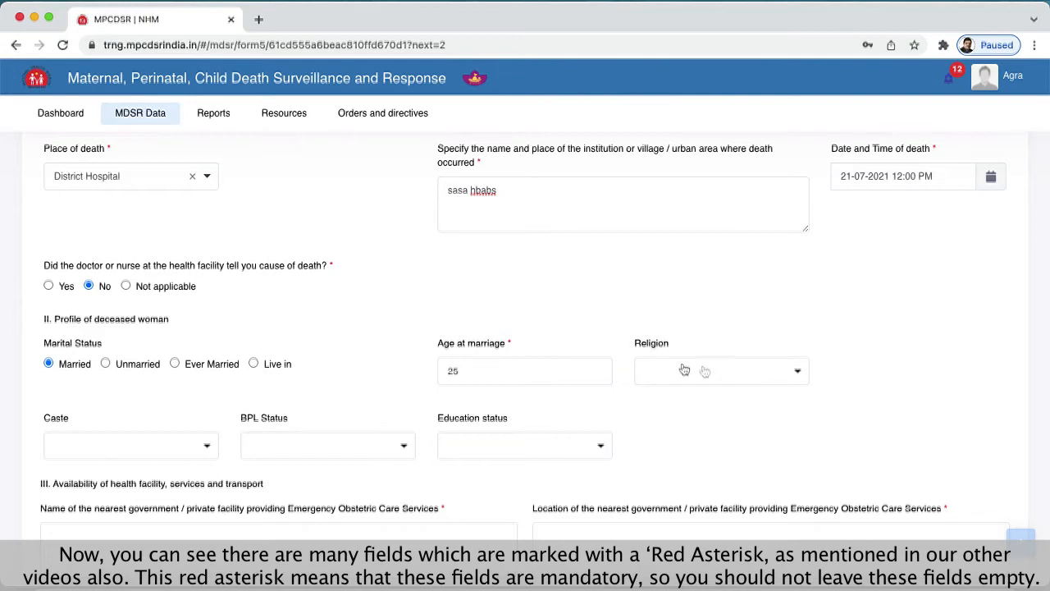
# - Look through the available options for the deceased woman's religion and education status, leaving both fields blank
pyautogui.click(724, 384)
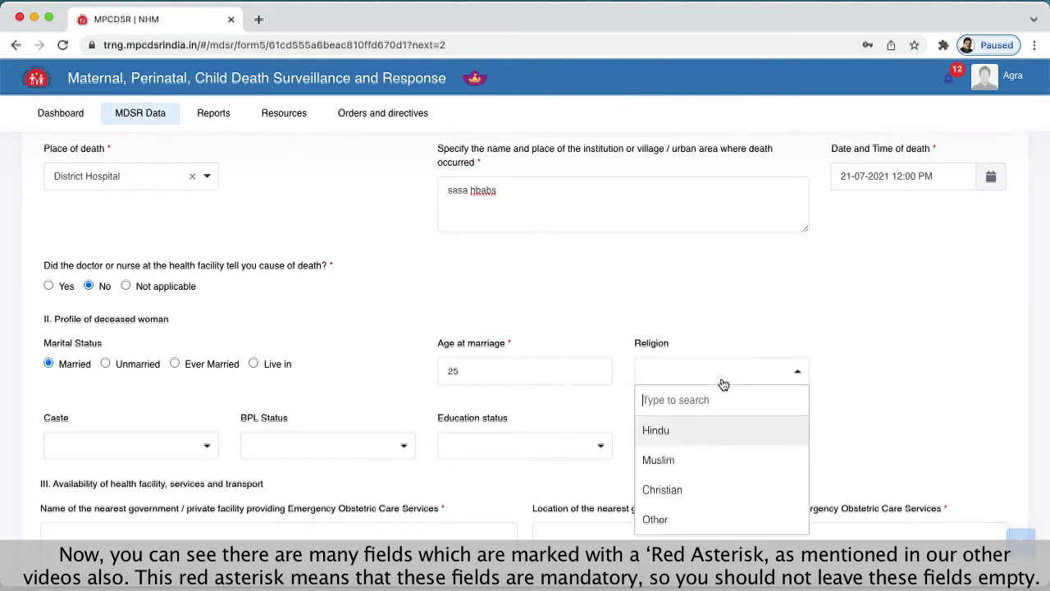
pyautogui.click(922, 375)
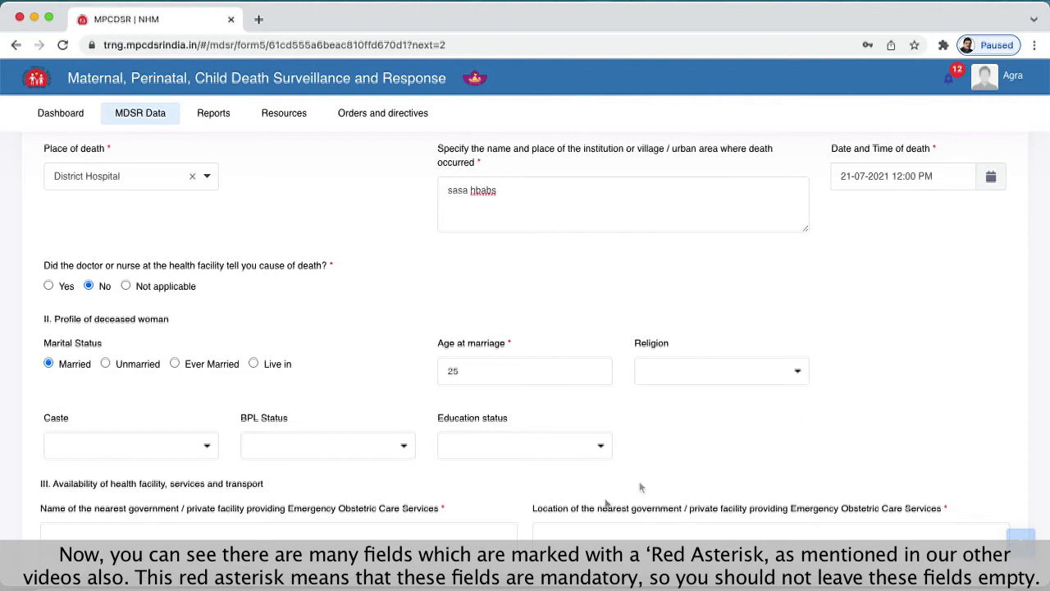
pyautogui.scroll(-2, 422, 488)
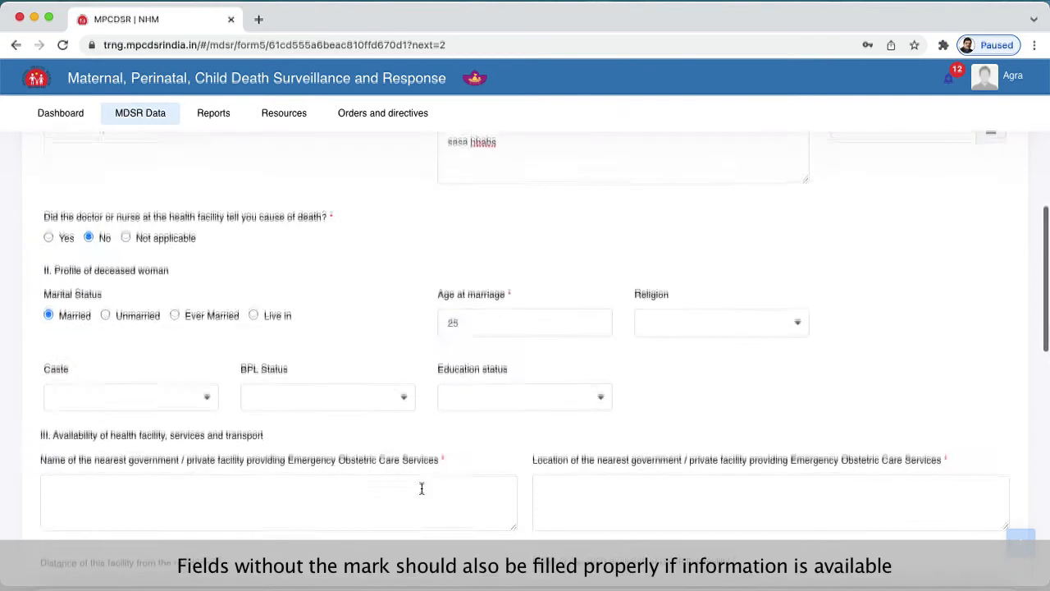
pyautogui.scroll(-2, 422, 488)
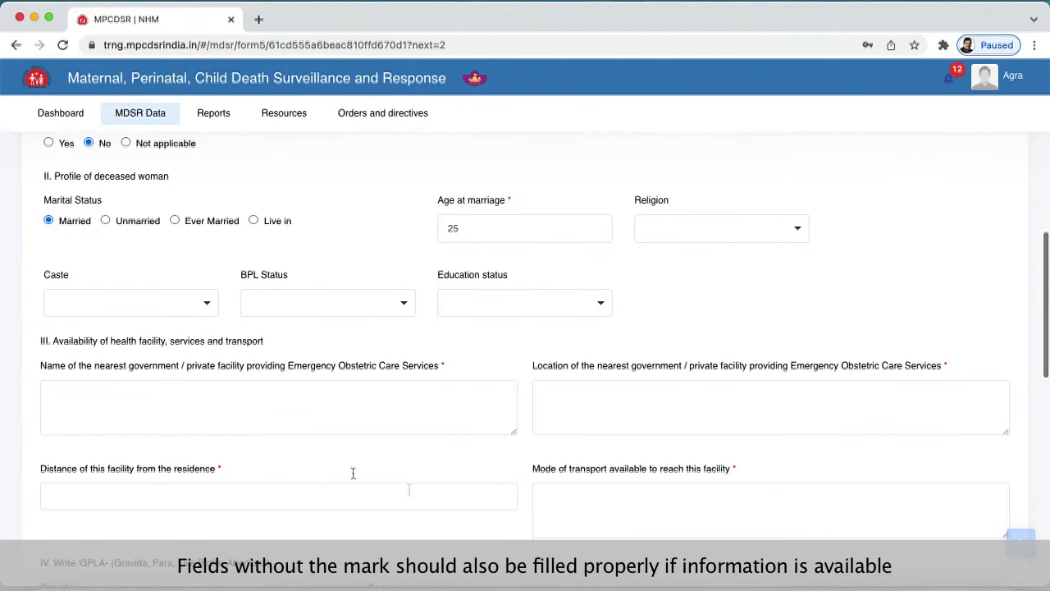
pyautogui.click(511, 313)
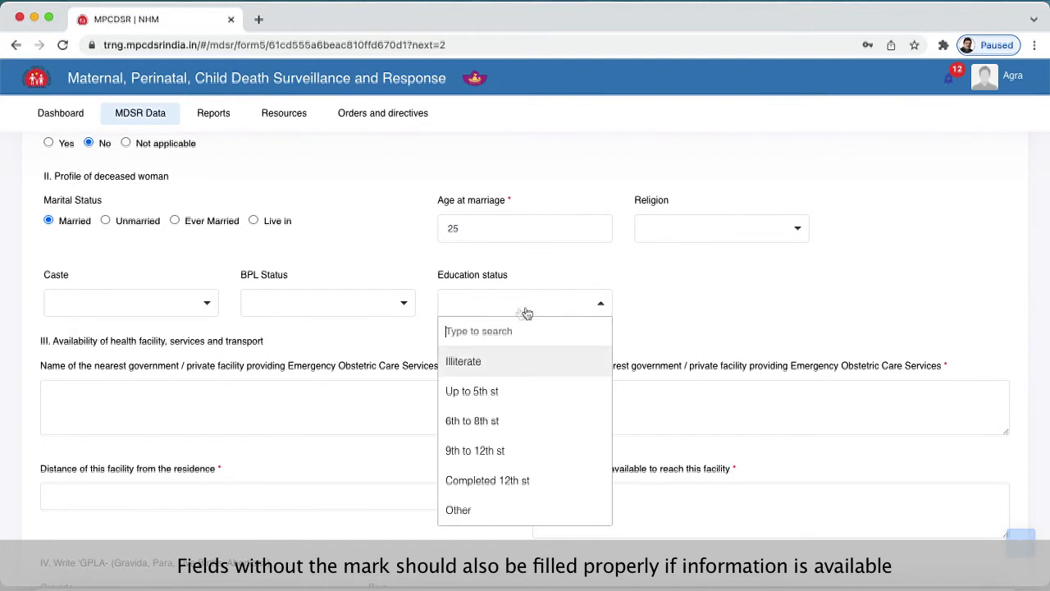
pyautogui.click(718, 314)
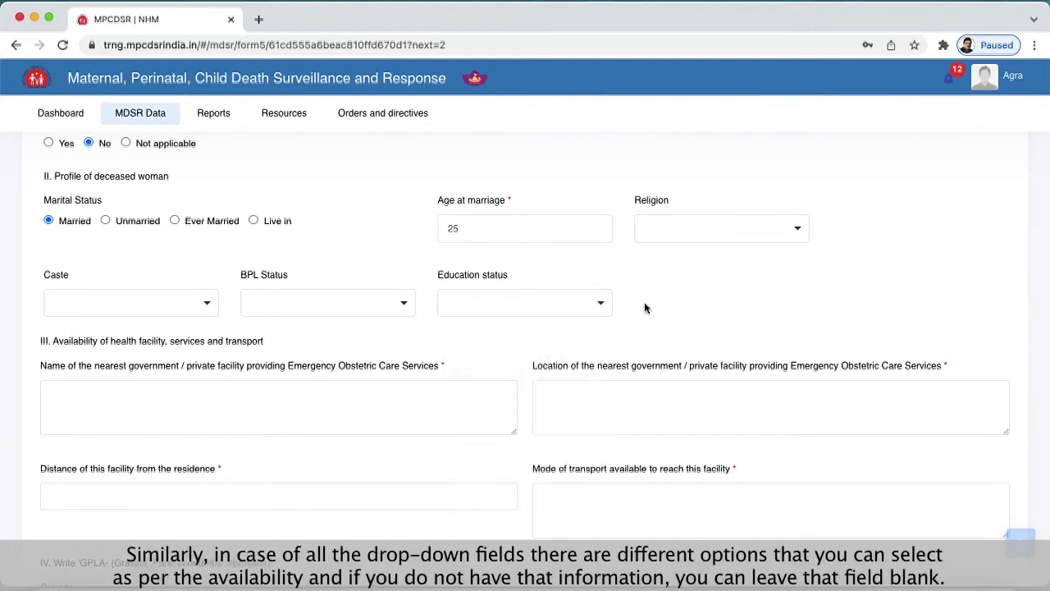
# - Enter "dsdsdsdsds" as the name and "sdsdsdsds" as the location of the nearest facility providing Emergency Obstetric Care Services
pyautogui.scroll(-2, 645, 305)
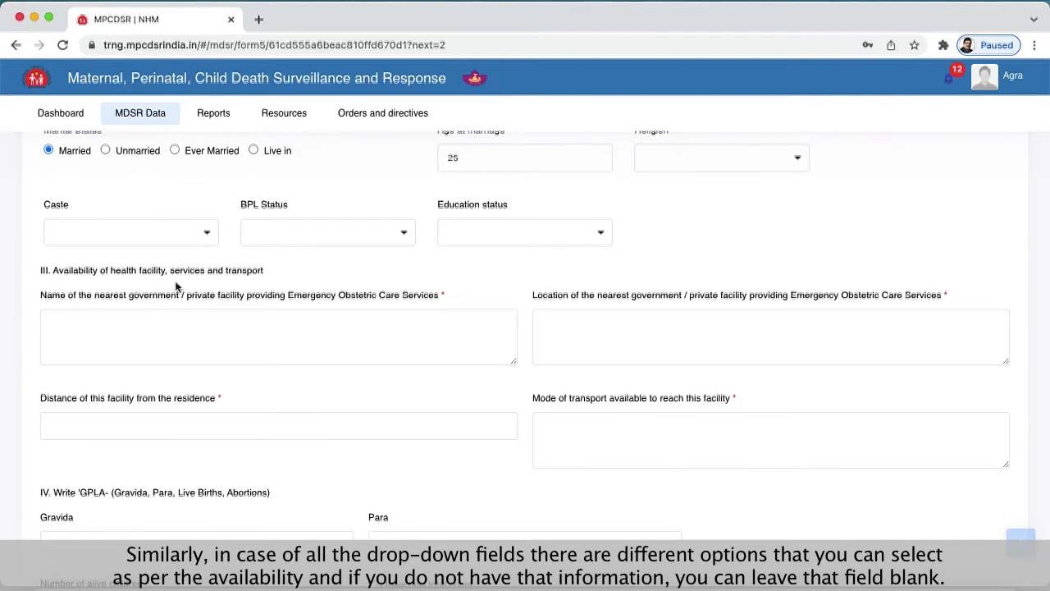
pyautogui.click(204, 317)
pyautogui.write('dsdsdsds')
pyautogui.click(579, 325)
pyautogui.write('sdsdsdsds')
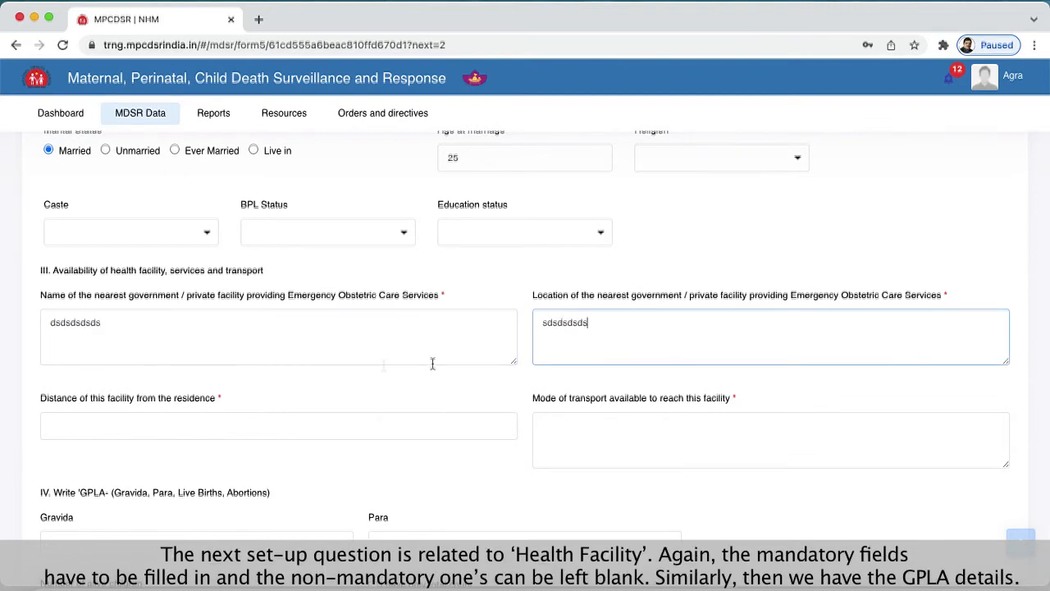
# - Enter 5 as the facility's distance from the residence and Bus as the mode of transport available
pyautogui.click(205, 418)
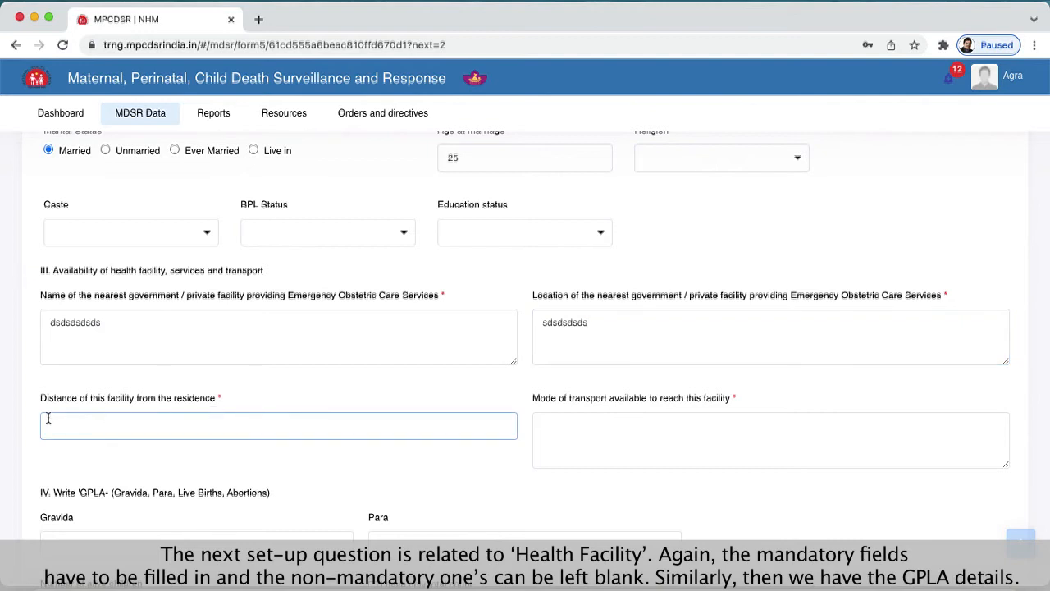
pyautogui.click(614, 430)
pyautogui.click(169, 425)
pyautogui.write('5')
pyautogui.click(597, 432)
pyautogui.write('Bus')
# - Leave the GPLA details blank and, under Current pregnancy, set infant survival to Alive and antenatal care received to Yes
pyautogui.scroll(-3, 411, 410)
pyautogui.click(235, 399)
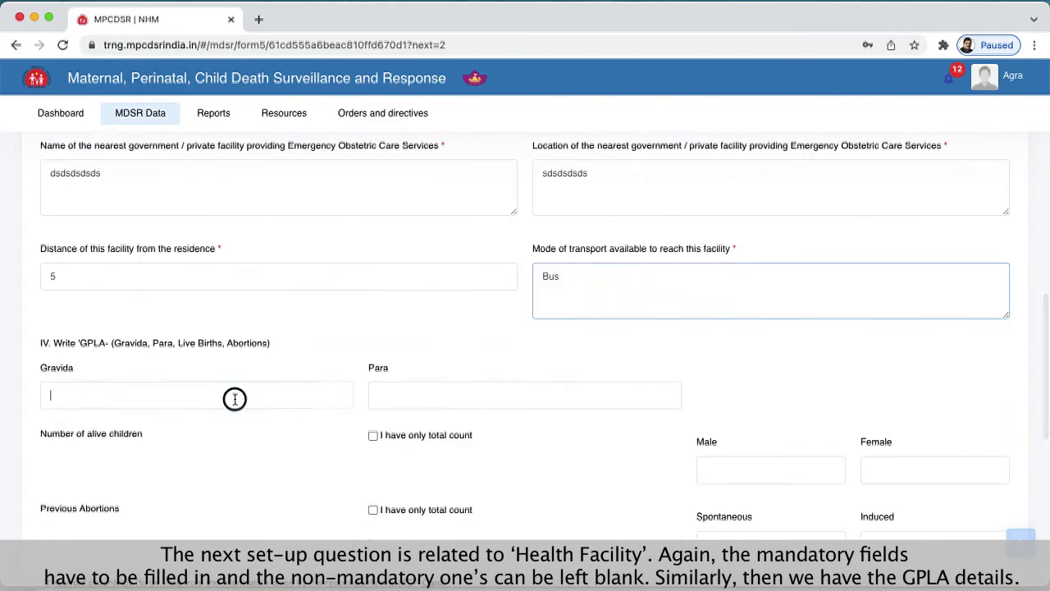
pyautogui.scroll(-3, 190, 448)
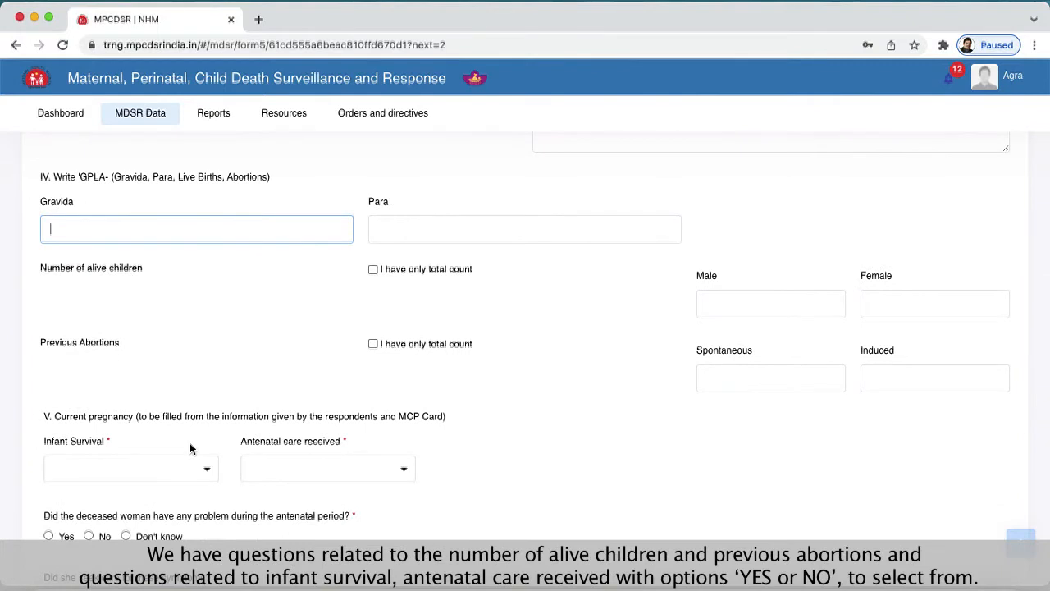
pyautogui.scroll(-1, 190, 448)
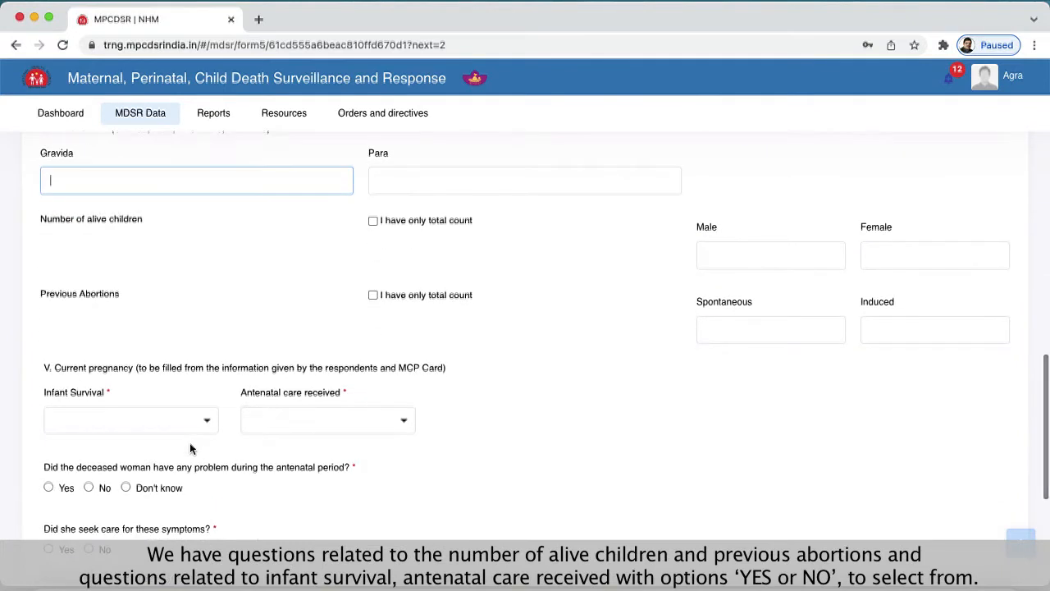
pyautogui.scroll(-2, 189, 448)
pyautogui.scroll(-1, 189, 449)
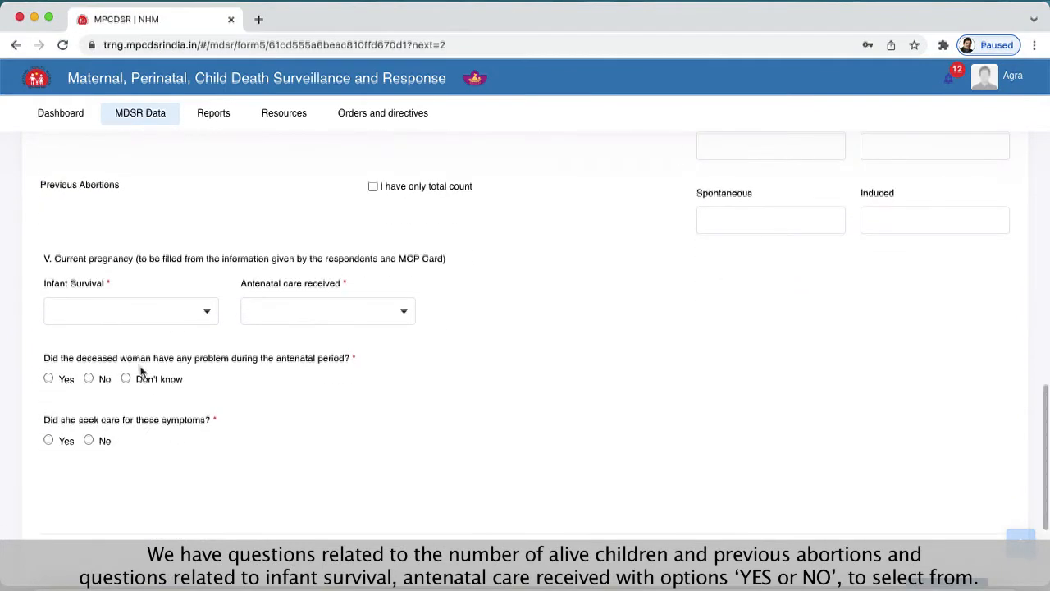
pyautogui.click(143, 319)
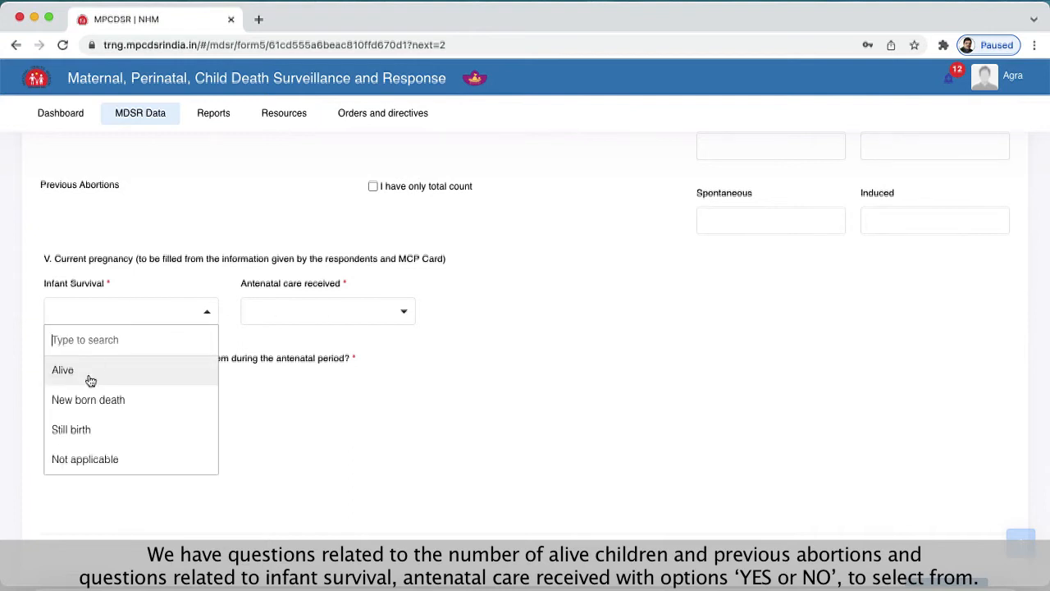
pyautogui.click(63, 375)
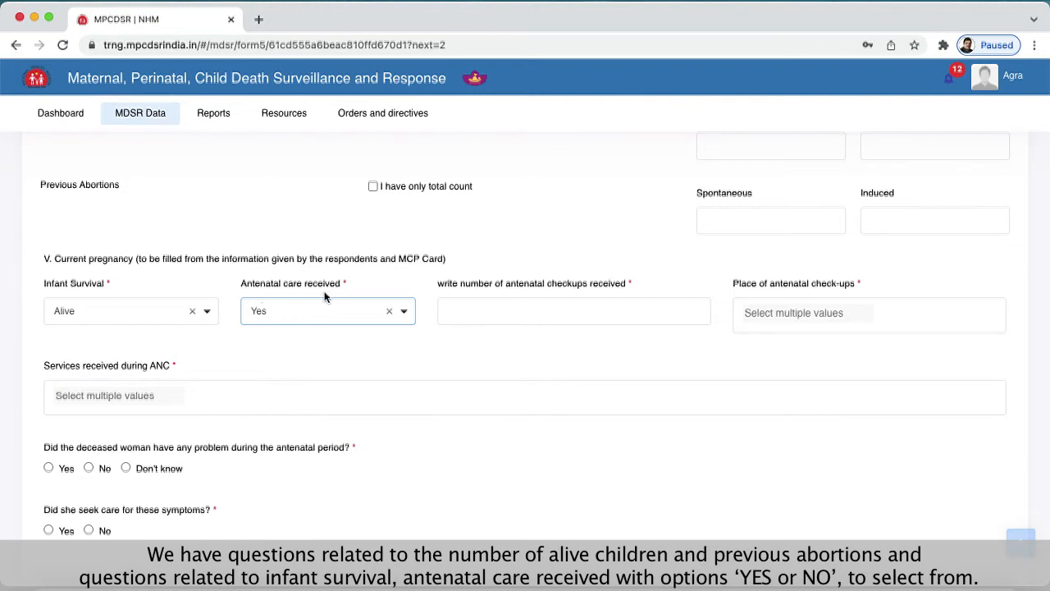
# - Switch antenatal care received to No and back to Yes to compare the dependent questions
pyautogui.click(318, 317)
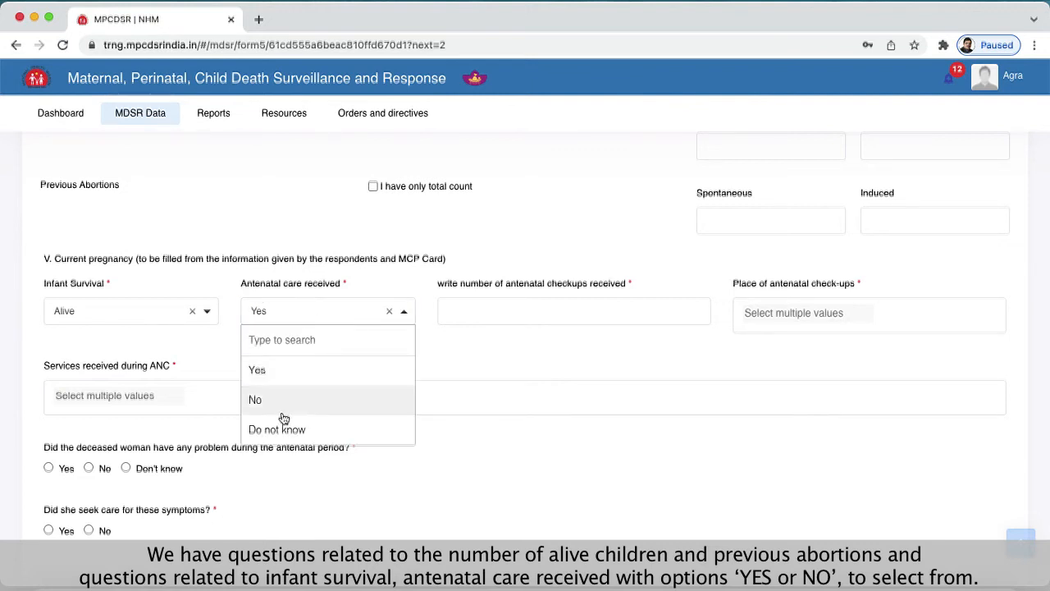
pyautogui.click(286, 392)
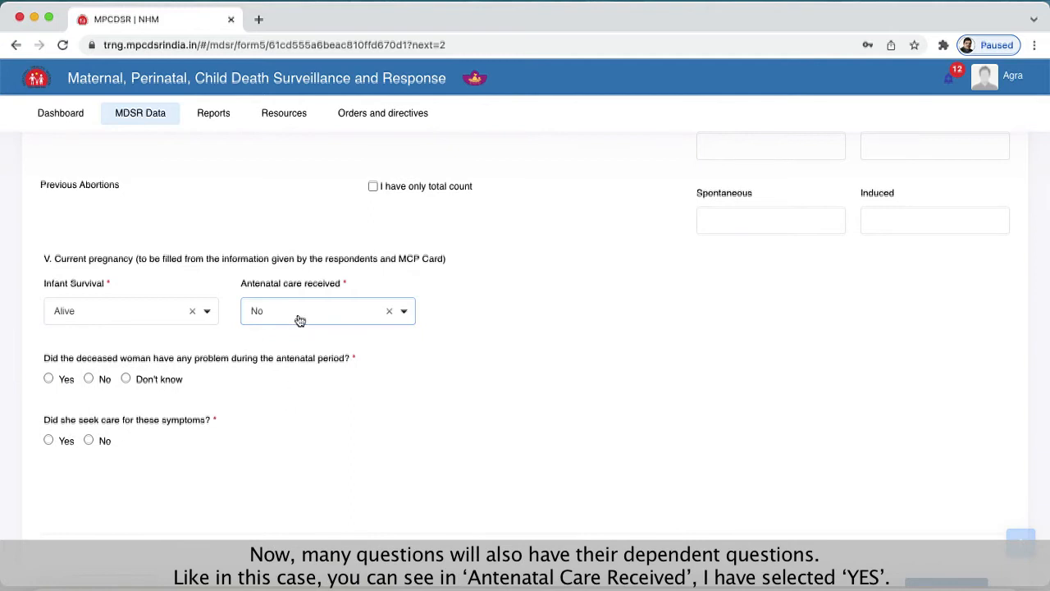
pyautogui.click(295, 319)
pyautogui.click(285, 368)
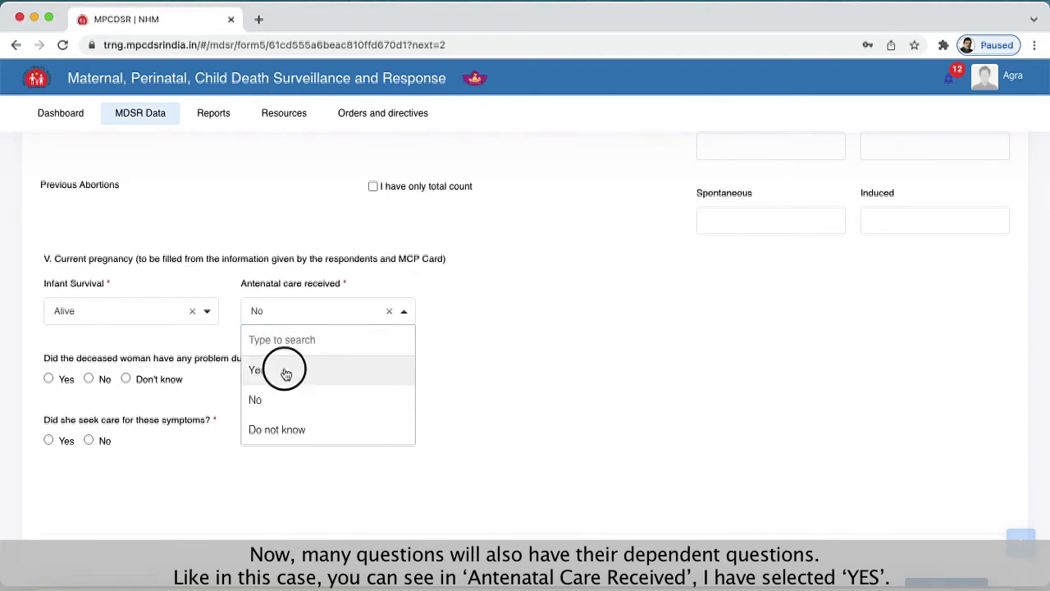
# - Enter 4 as the number of antenatal checkups received and choose Sub Health Centre and VHND as places of antenatal check-ups
pyautogui.click(562, 303)
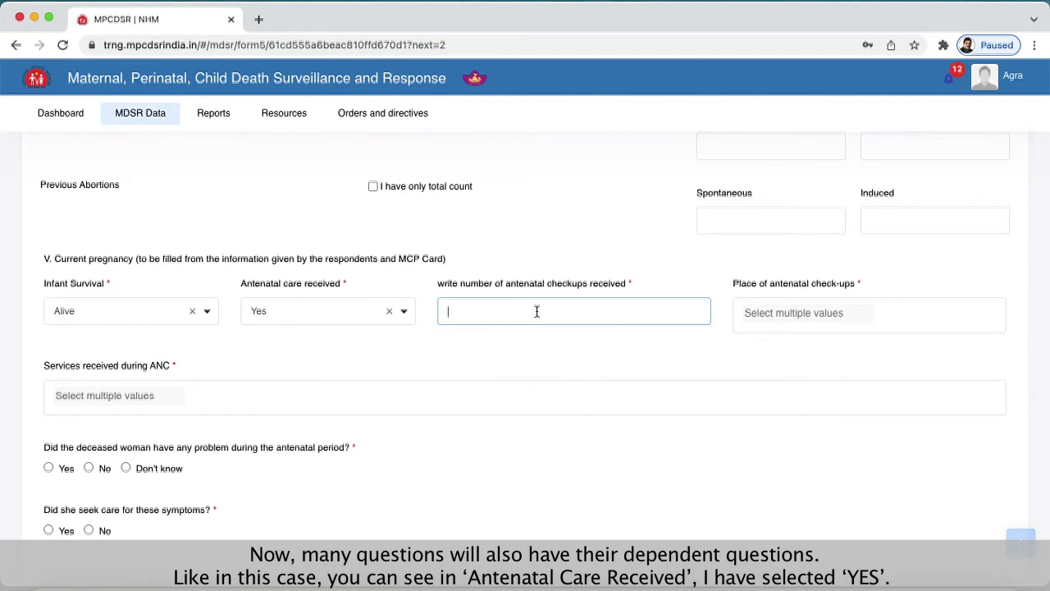
pyautogui.write('4')
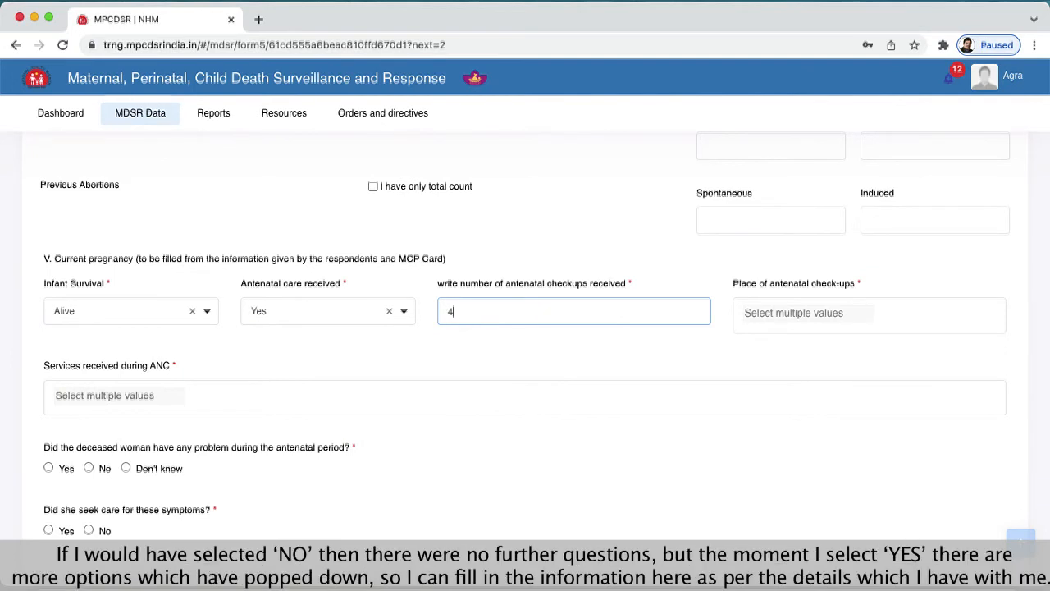
pyautogui.click(921, 310)
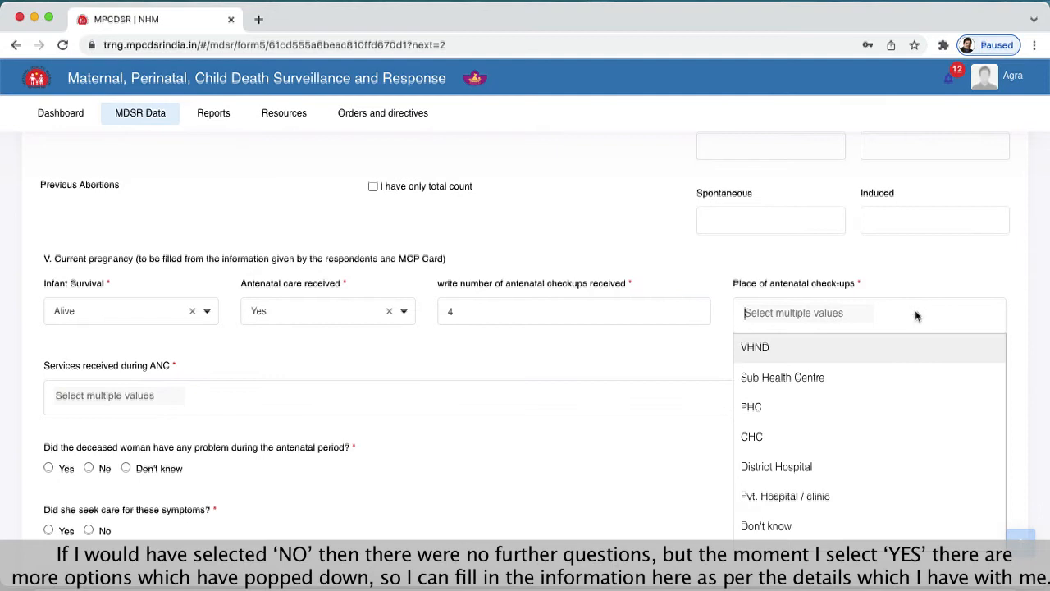
pyautogui.click(768, 378)
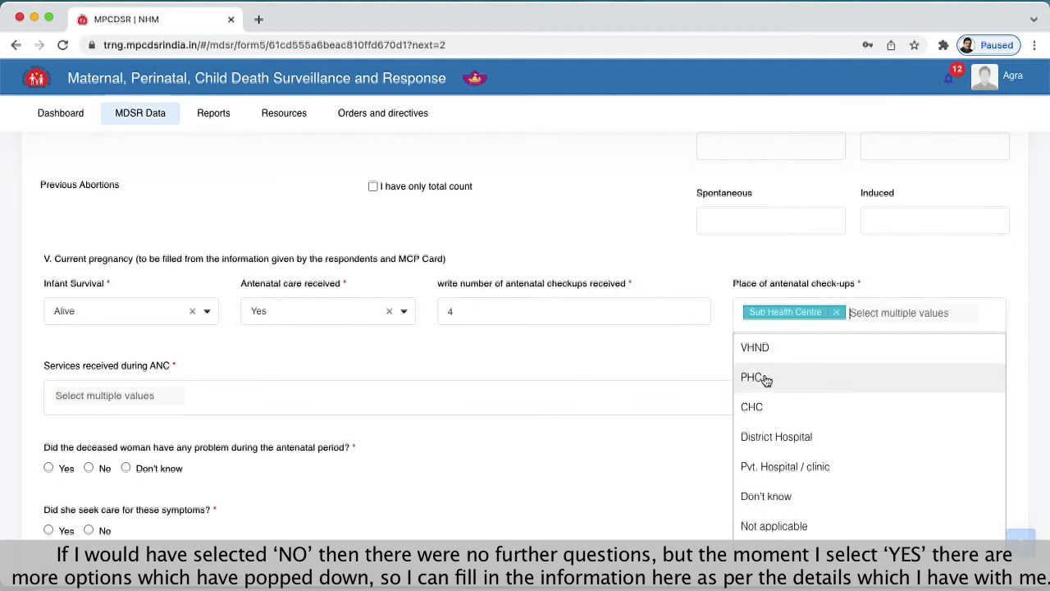
pyautogui.click(433, 359)
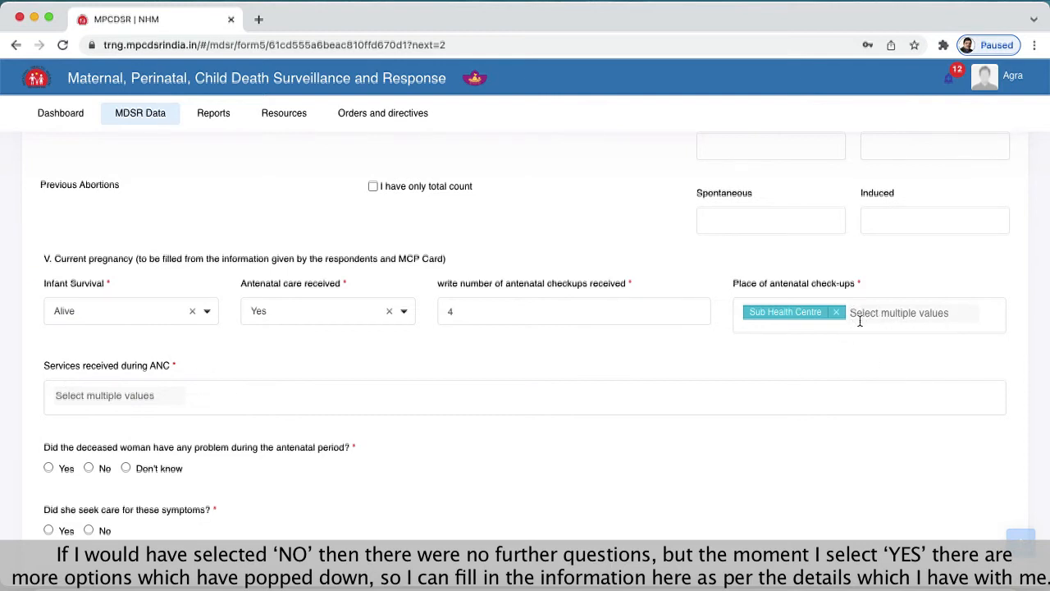
pyautogui.click(955, 317)
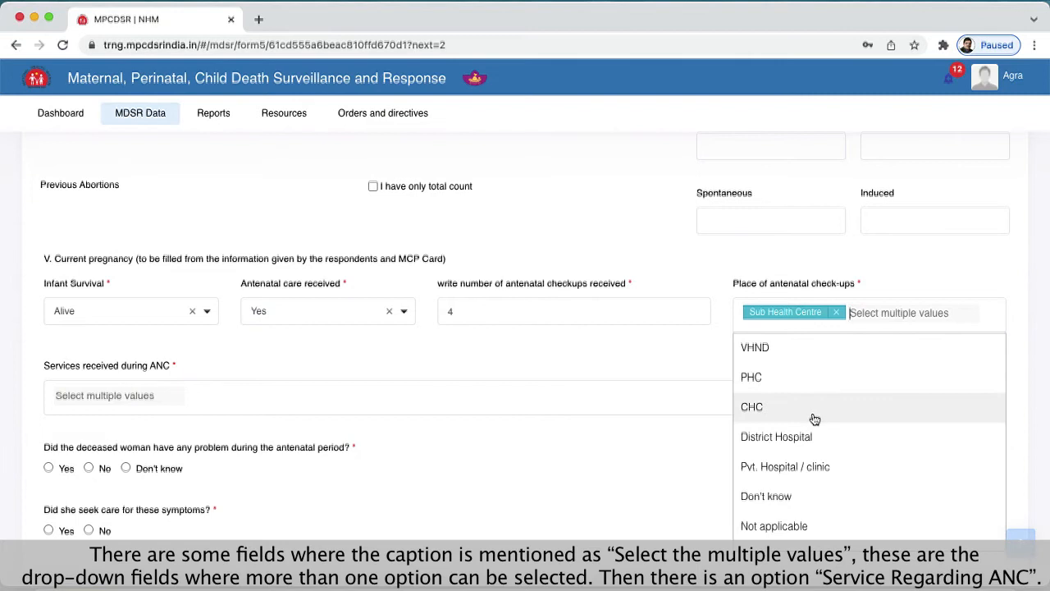
pyautogui.click(791, 348)
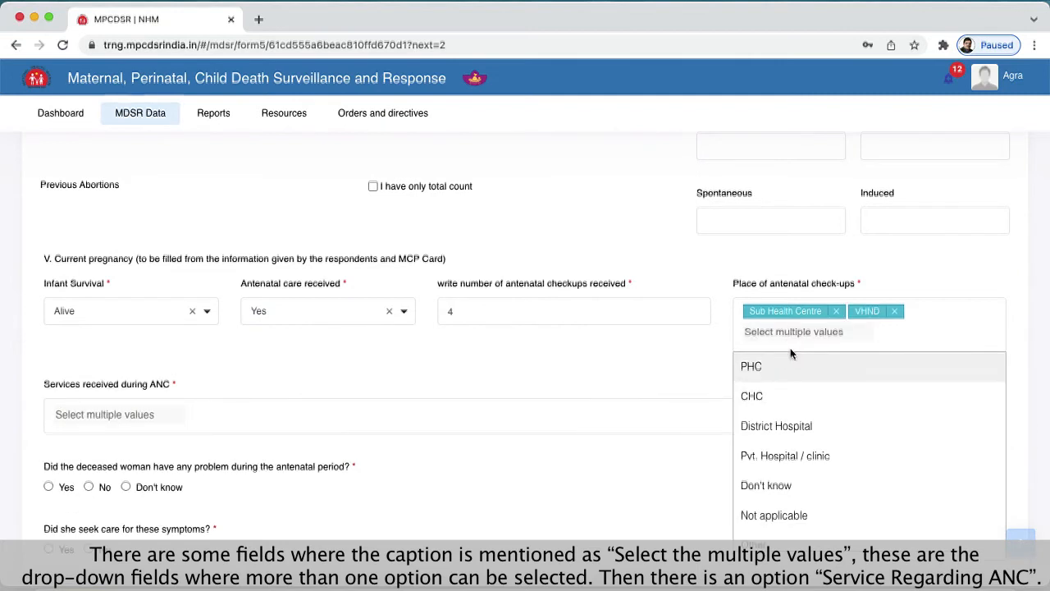
pyautogui.click(611, 355)
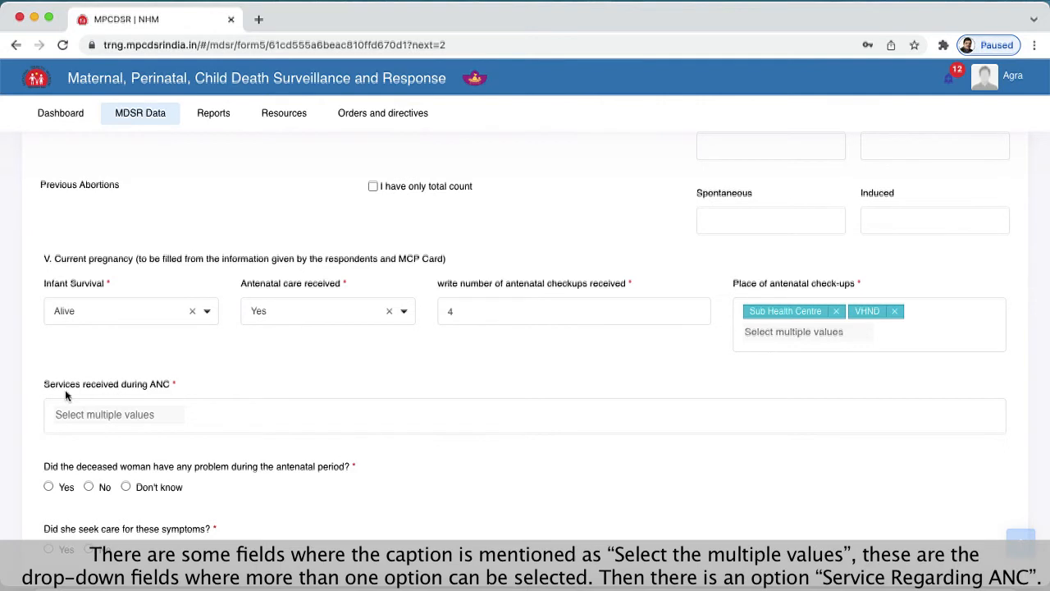
# - Choose Hemoglobin test and Blood Pressure measurement as services received during ANC, and answer Yes to problems during the antenatal period
pyautogui.click(166, 416)
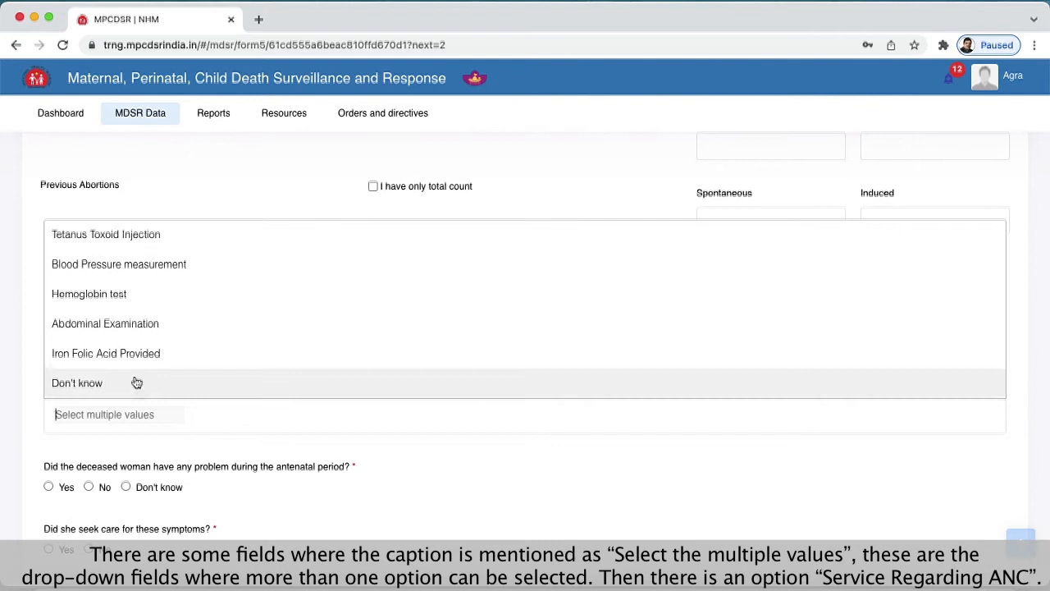
pyautogui.click(115, 296)
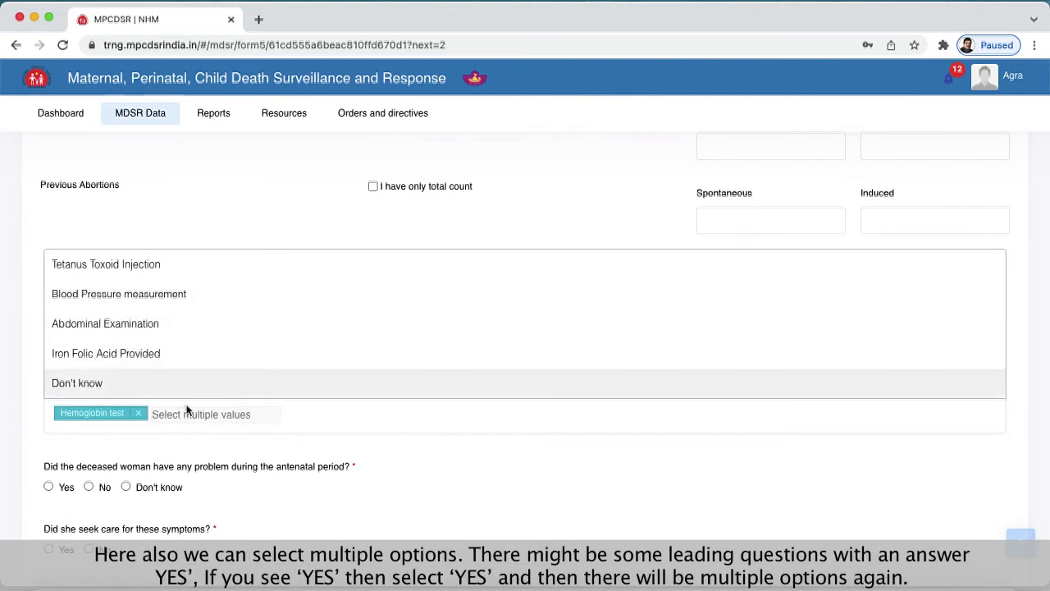
pyautogui.click(115, 297)
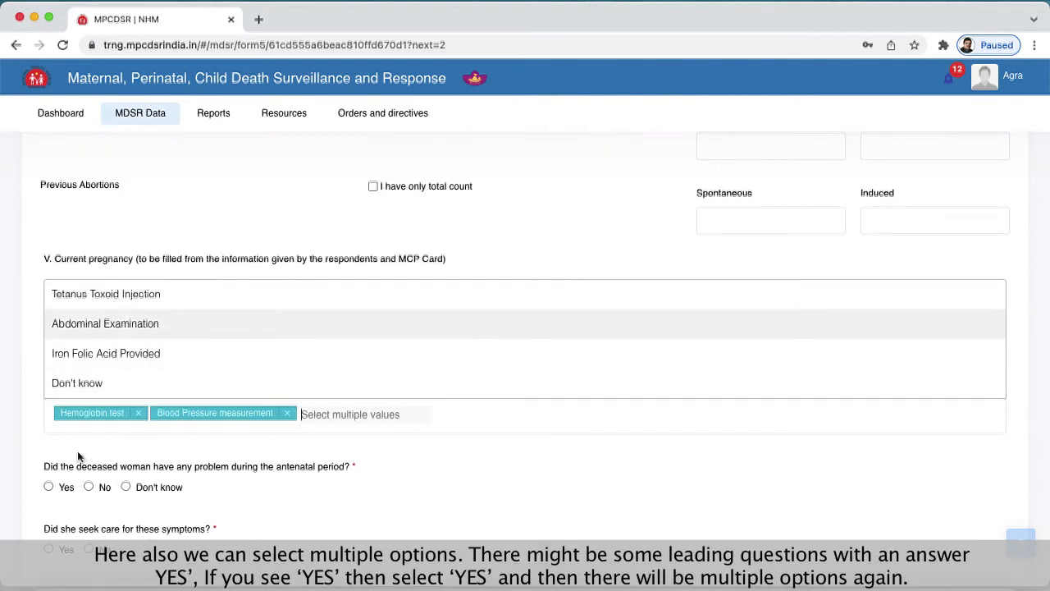
pyautogui.click(47, 458)
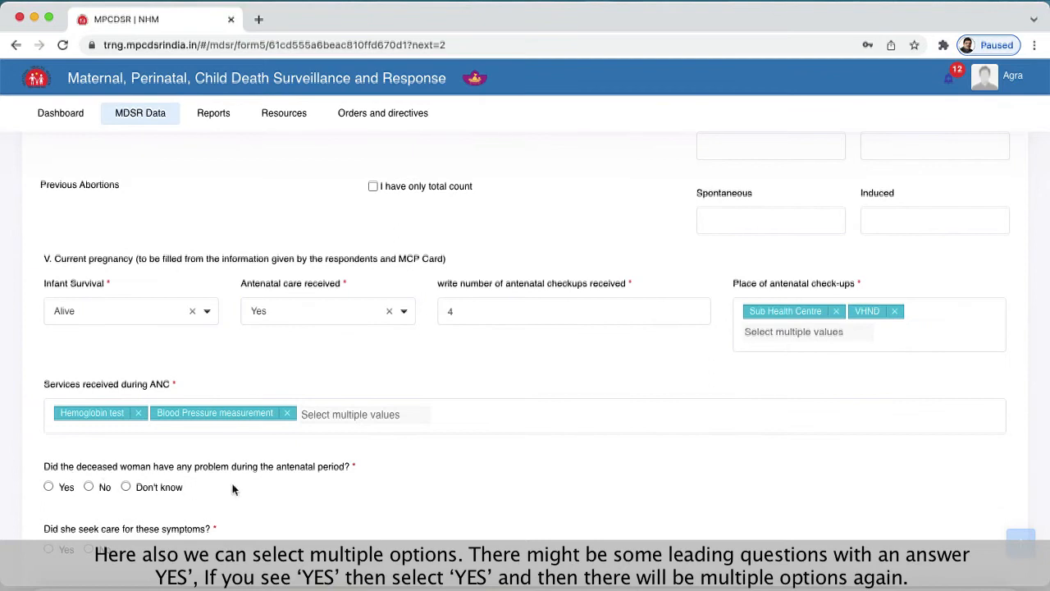
pyautogui.scroll(-3, 263, 495)
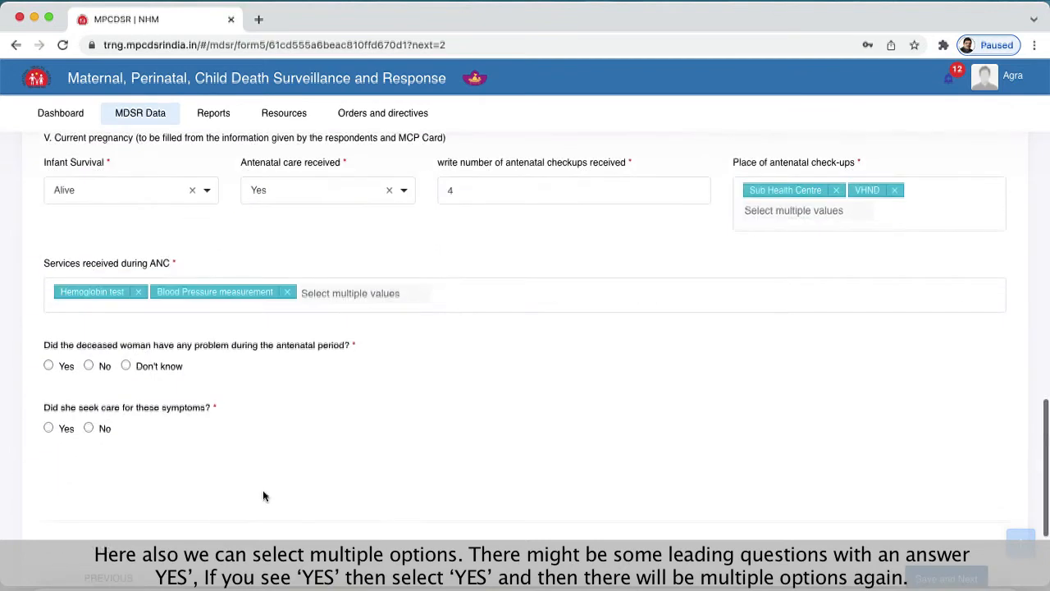
pyautogui.click(48, 366)
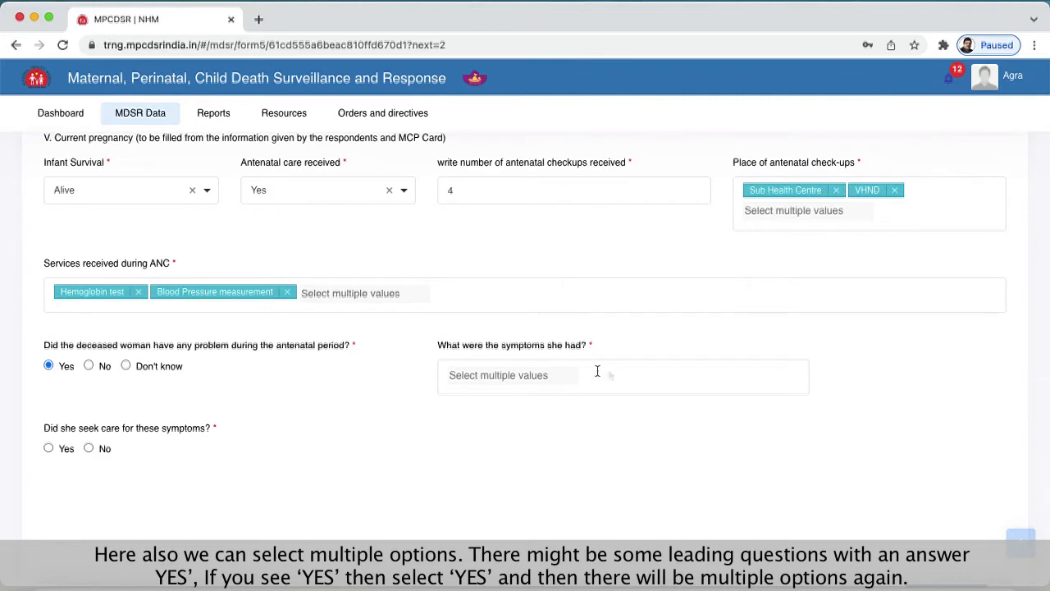
# - Choose Fits as the symptom the deceased woman had during the antenatal period
pyautogui.click(483, 374)
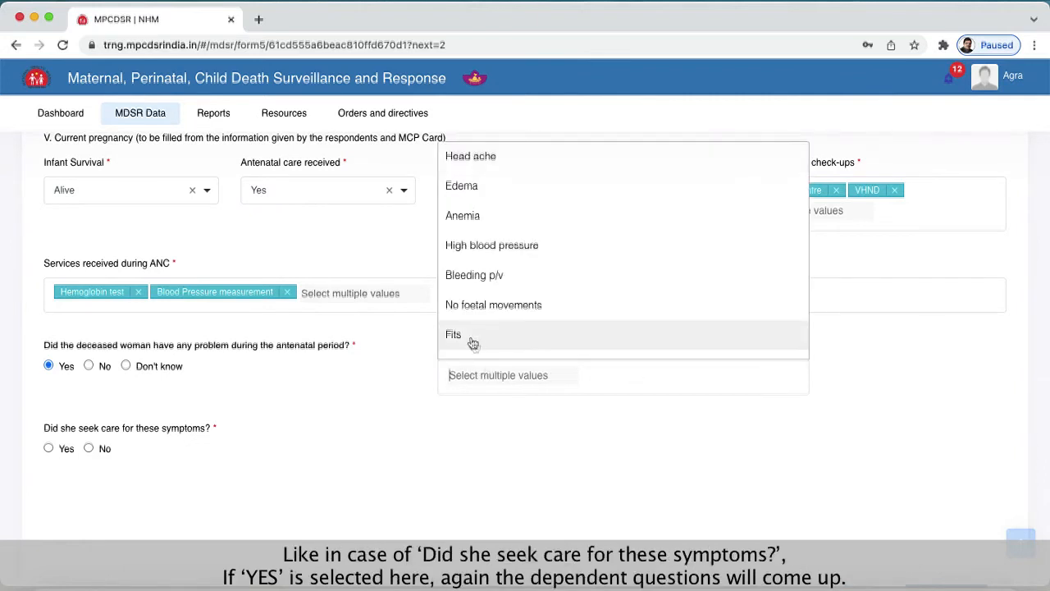
pyautogui.click(472, 337)
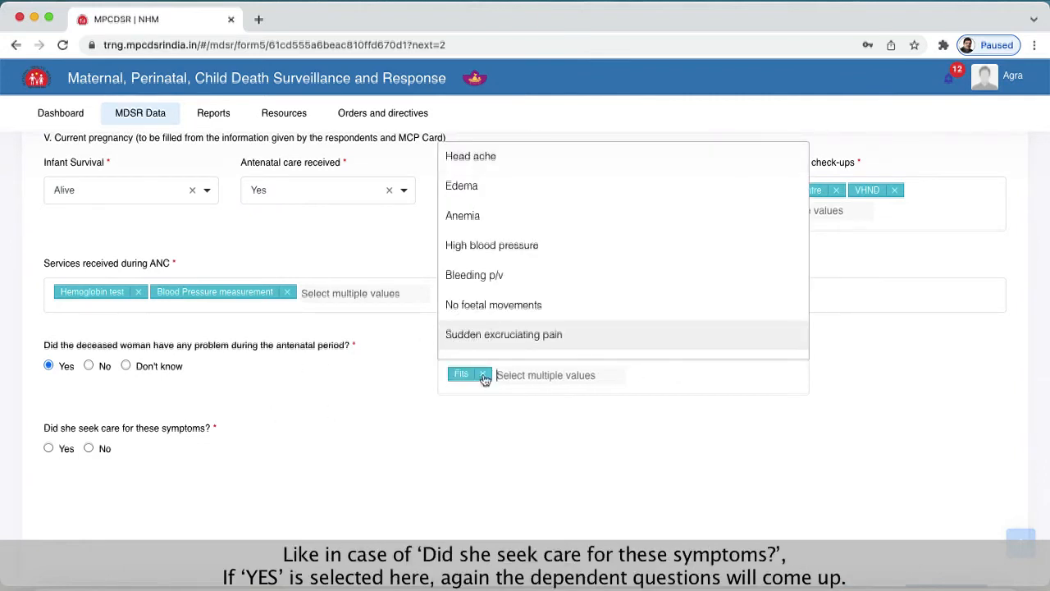
pyautogui.click(427, 414)
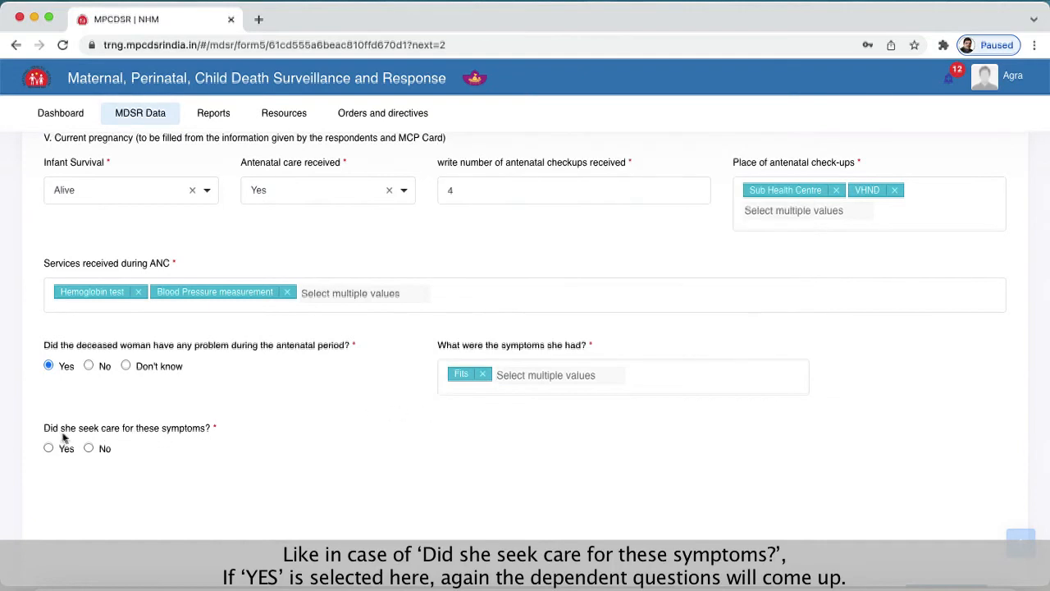
# - Answer Yes to seeking care for the symptoms and choose CHC and Pvt. Hospital / clinic as the places of care
pyautogui.scroll(-1, 187, 444)
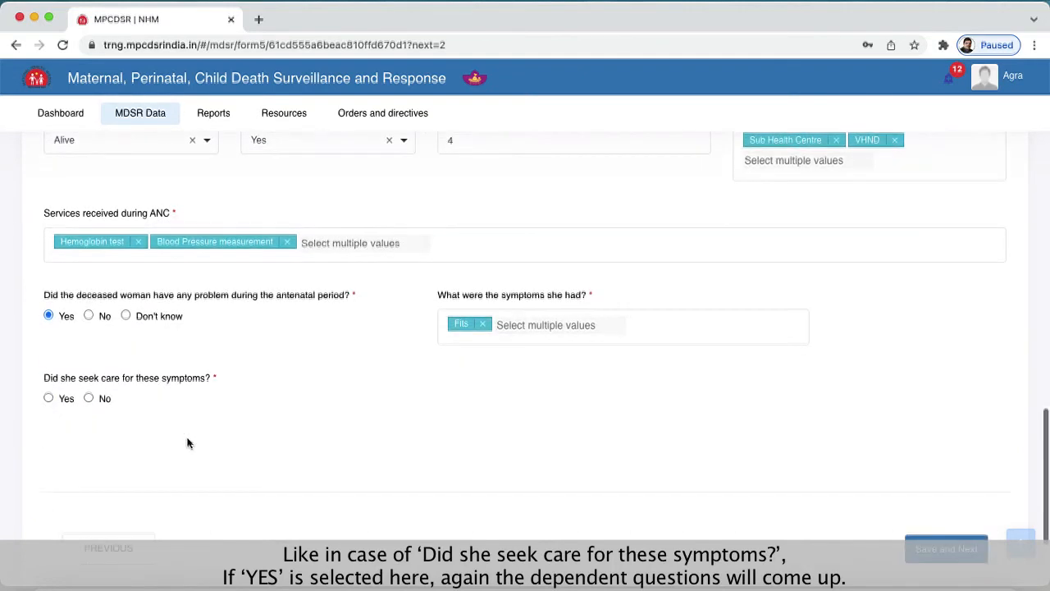
pyautogui.click(49, 399)
pyautogui.click(502, 408)
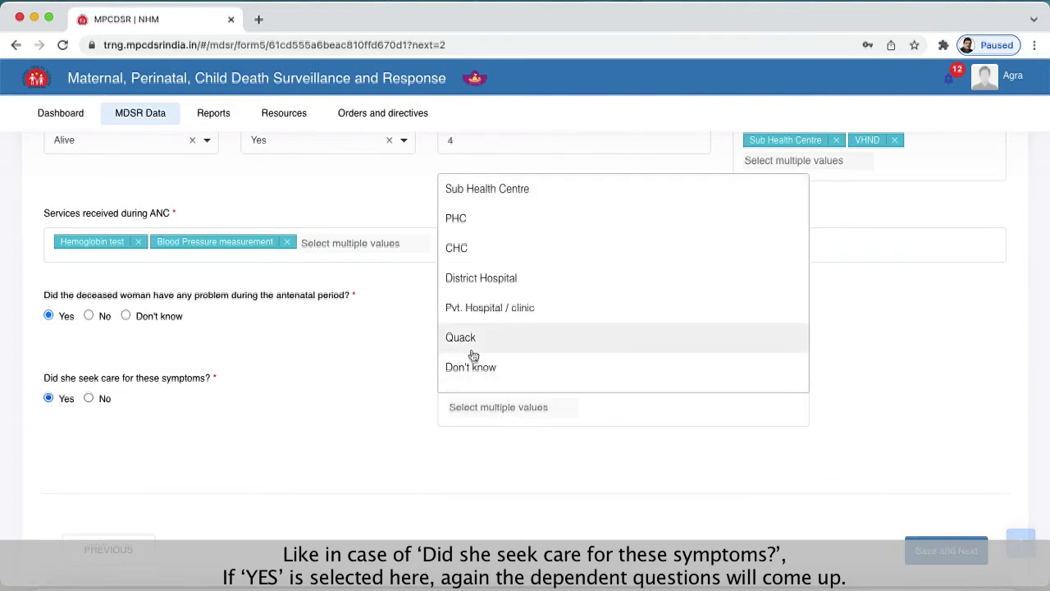
pyautogui.click(480, 256)
pyautogui.click(480, 279)
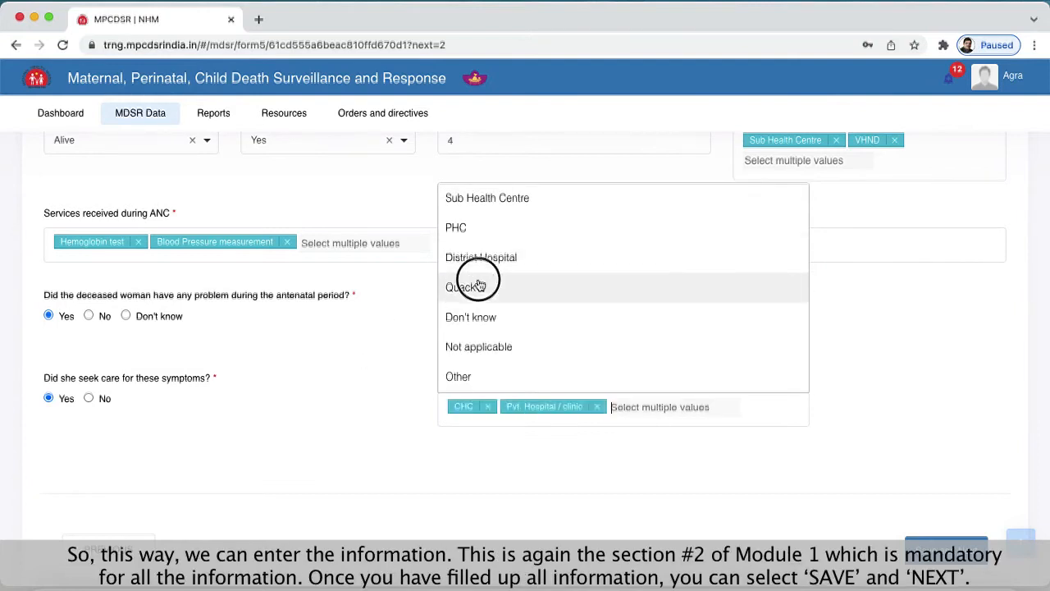
pyautogui.click(596, 471)
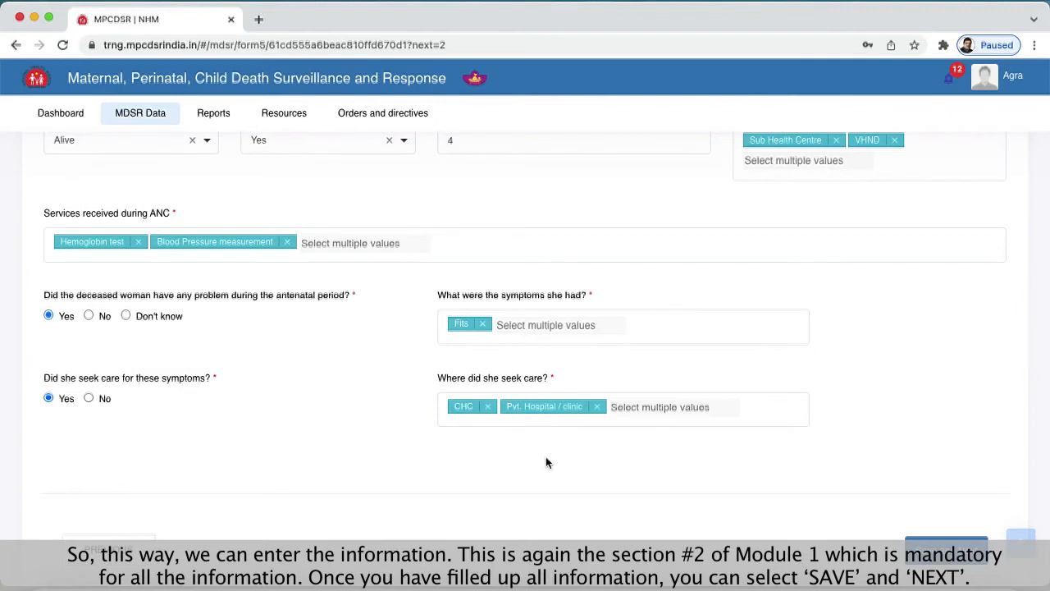
# - Save the Module 1 section and continue to Module 2, rechecking the period of death recorded in Module 1
pyautogui.scroll(-4, 546, 459)
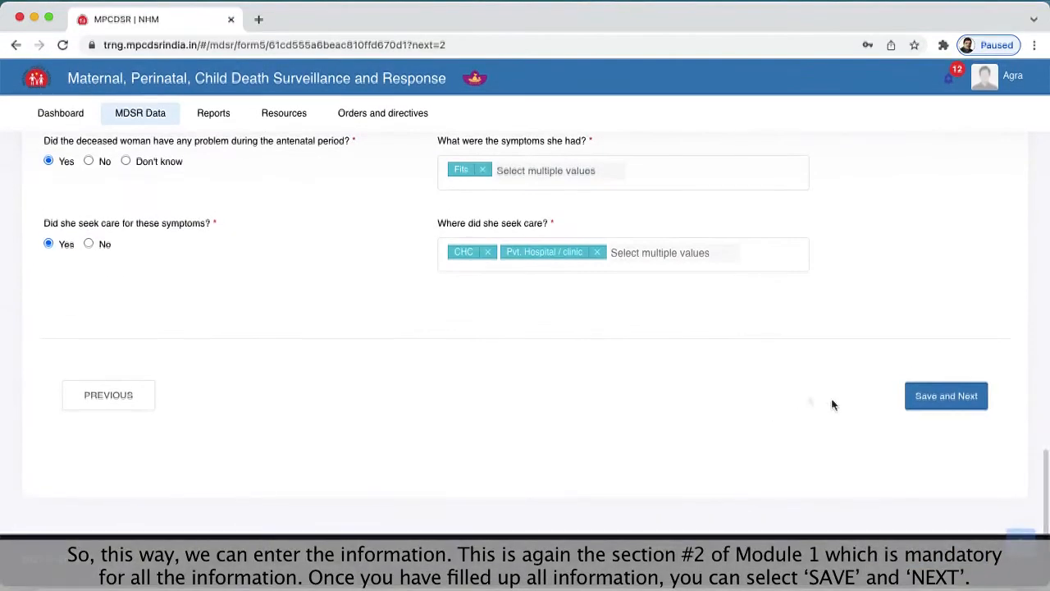
pyautogui.click(956, 402)
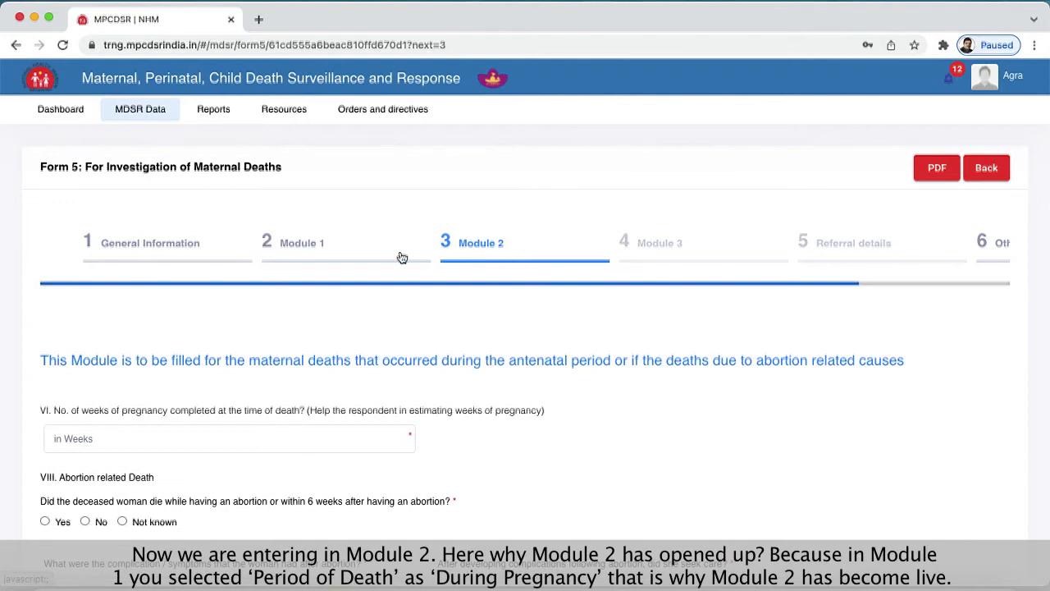
pyautogui.click(302, 246)
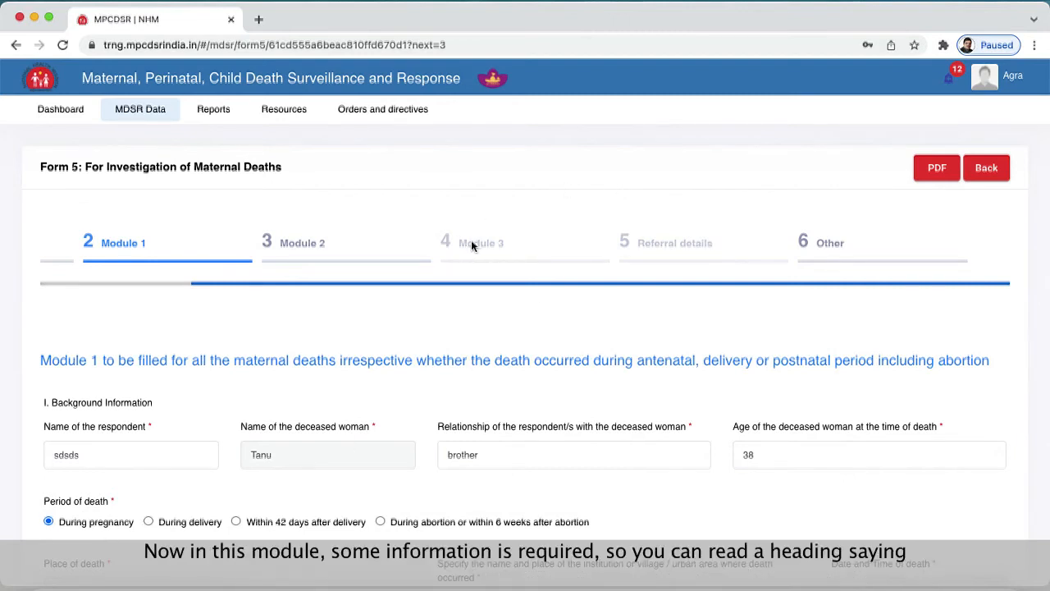
pyautogui.click(344, 247)
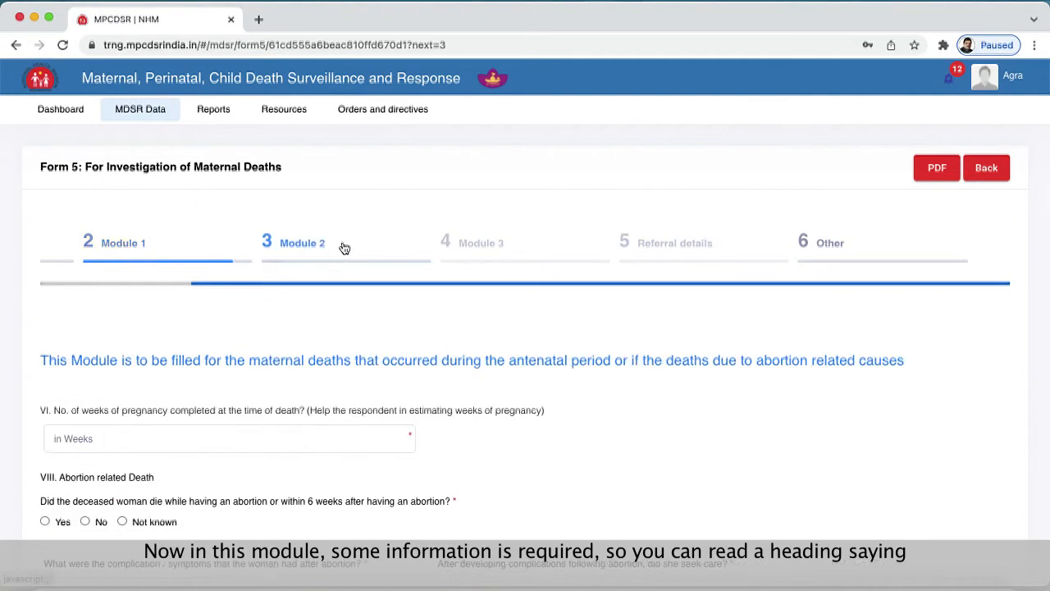
# - Enter 20 as the completed weeks of pregnancy and "c bs hc c h c" as the problem at the time of death
pyautogui.scroll(-3, 346, 252)
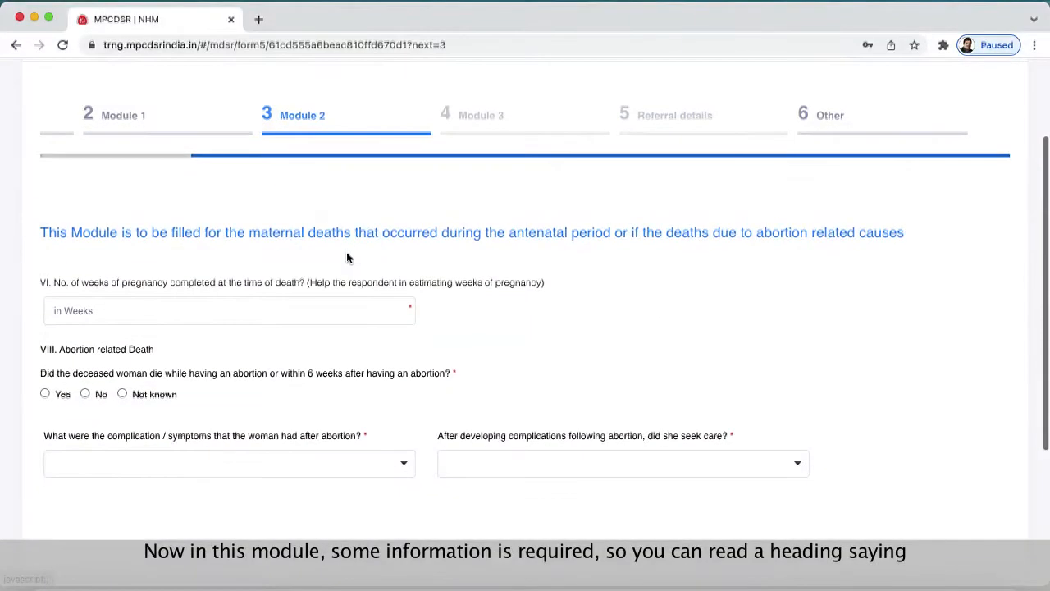
pyautogui.scroll(-1, 347, 254)
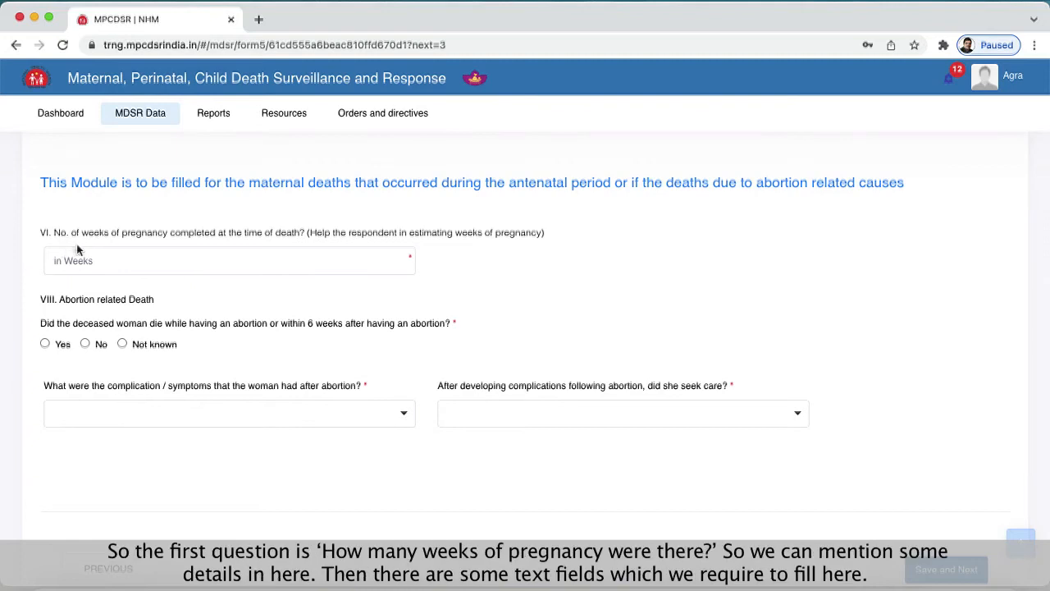
pyautogui.click(109, 262)
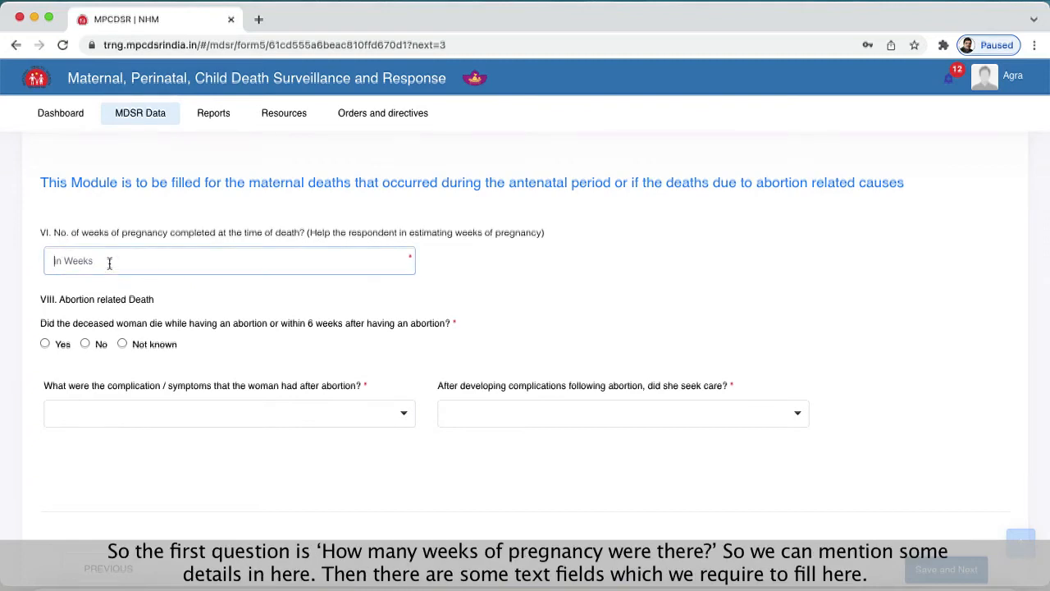
pyautogui.write('20')
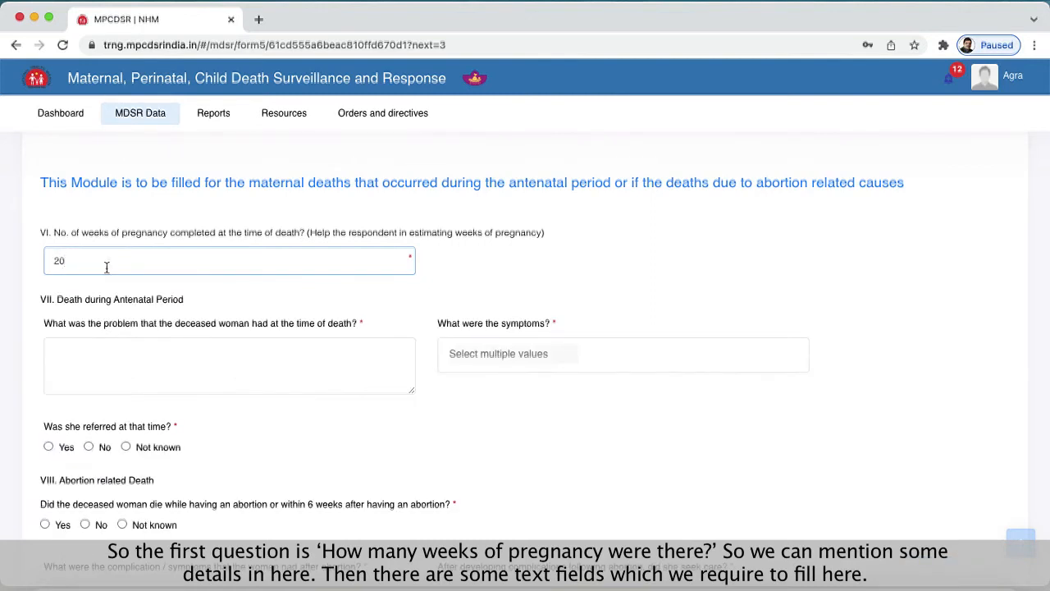
pyautogui.click(217, 346)
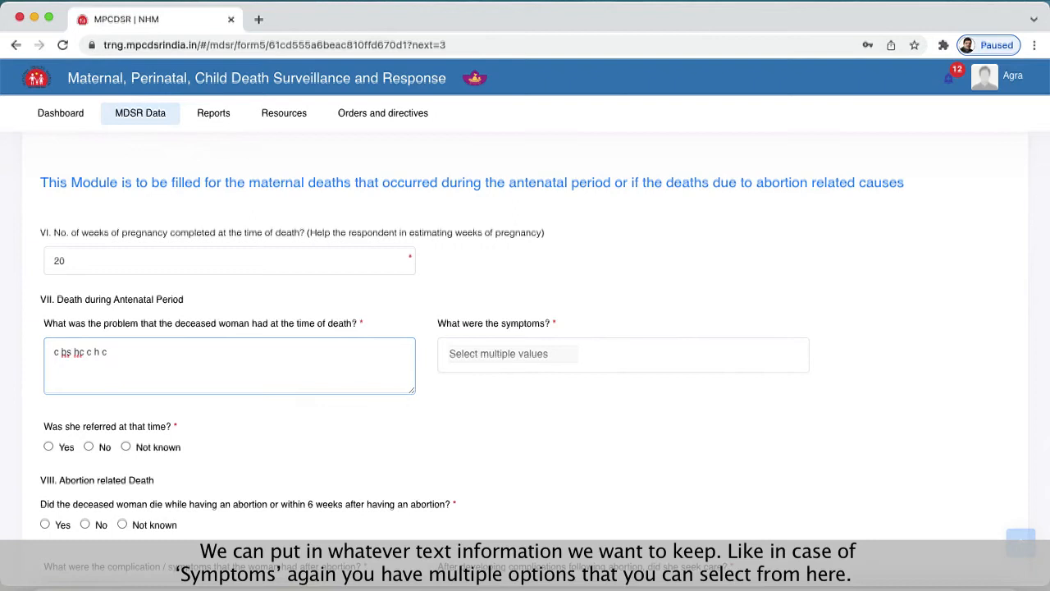
# - Choose High blood pressure as the symptom under Death during Antenatal Period
pyautogui.click(493, 355)
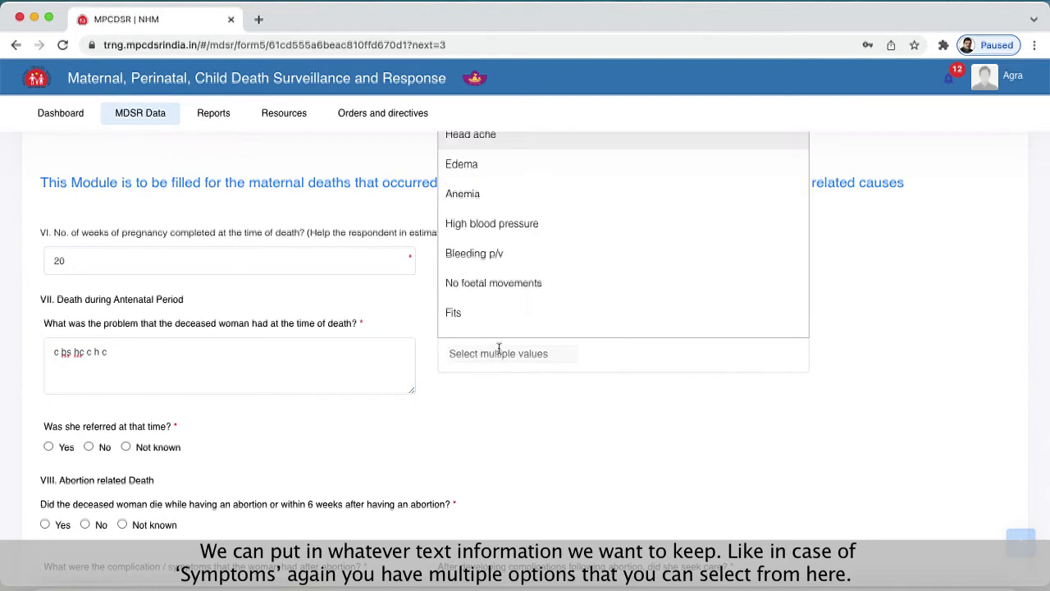
pyautogui.click(488, 224)
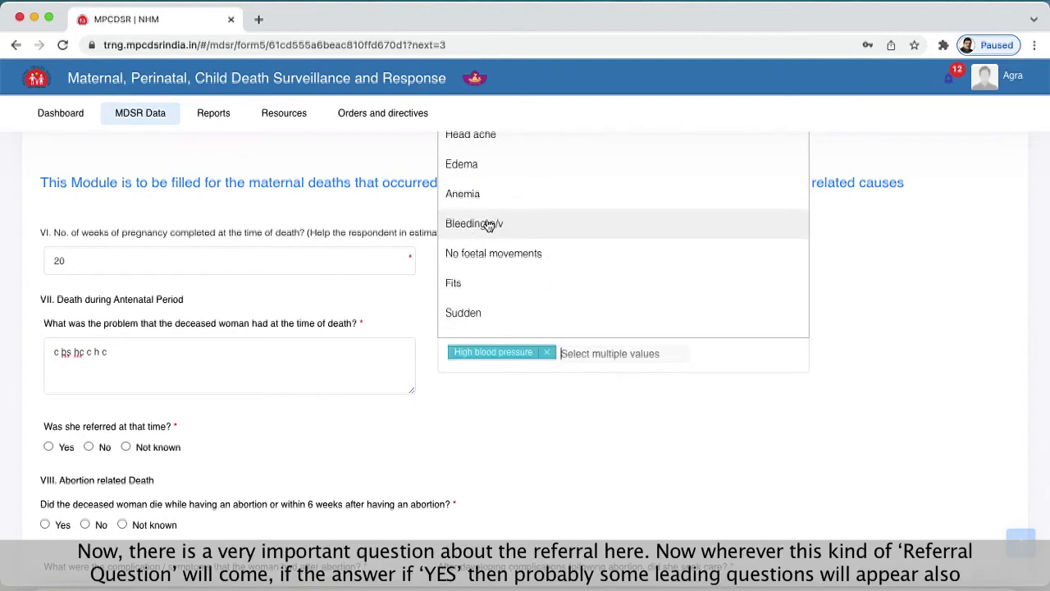
pyautogui.click(612, 398)
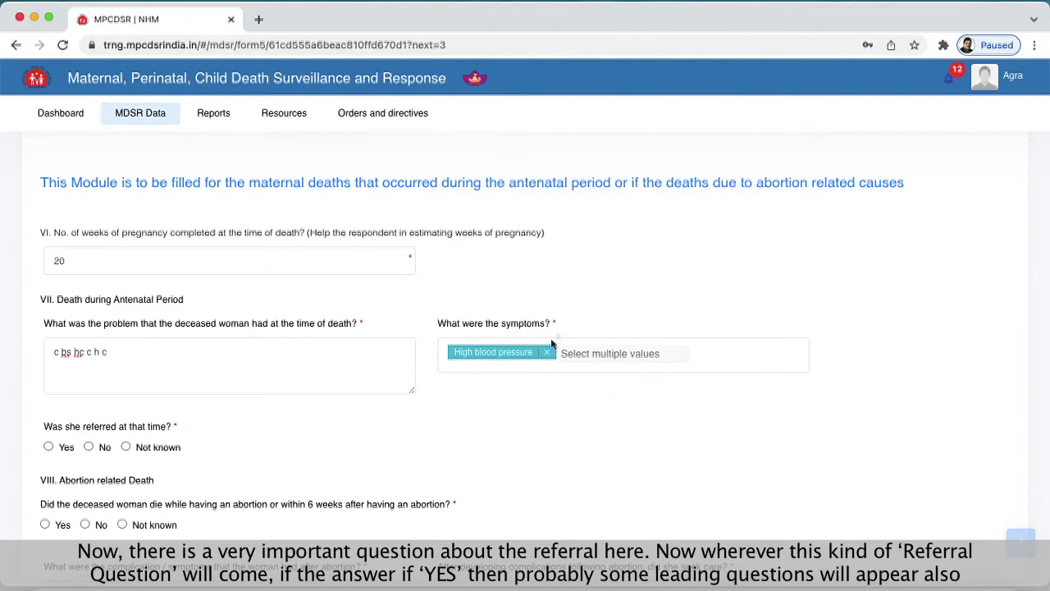
# - Answer Yes to being referred and to seeking care for the complications, with Pvt. Hospital / clinic as the place of care
pyautogui.scroll(-2, 479, 380)
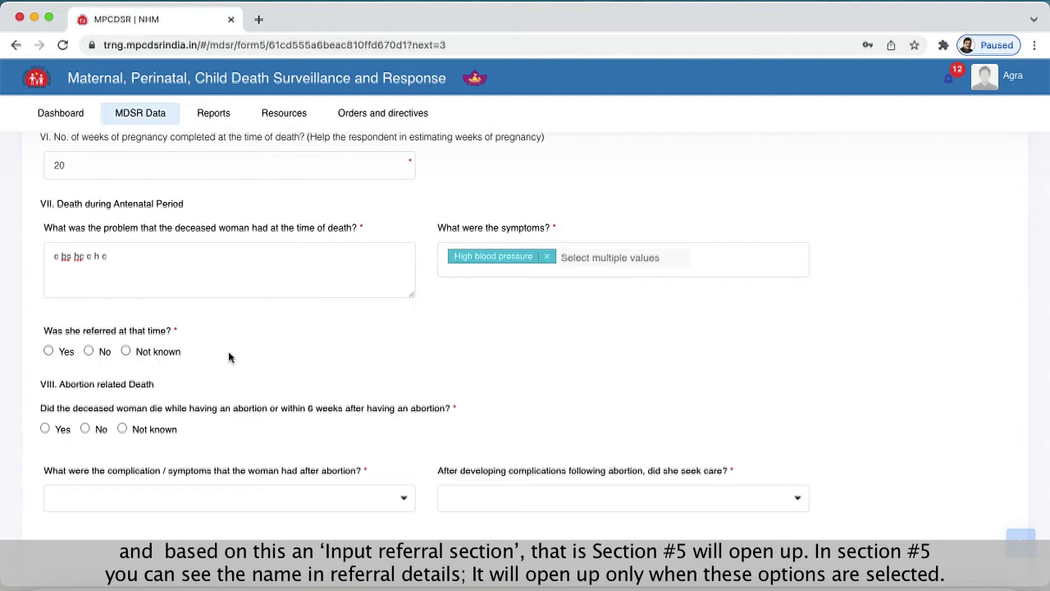
pyautogui.scroll(2, 229, 357)
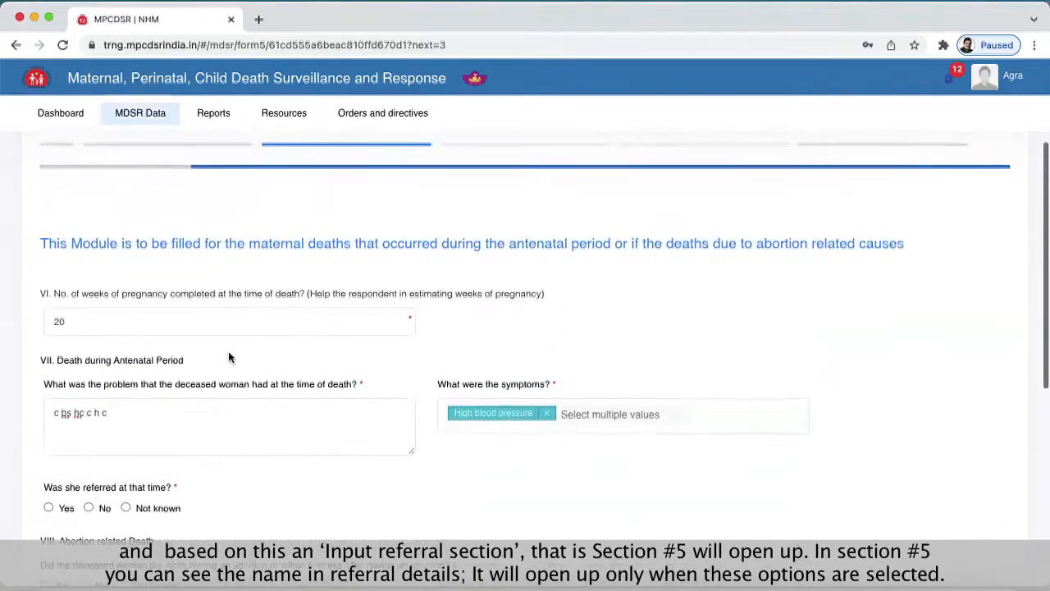
pyautogui.scroll(3, 229, 357)
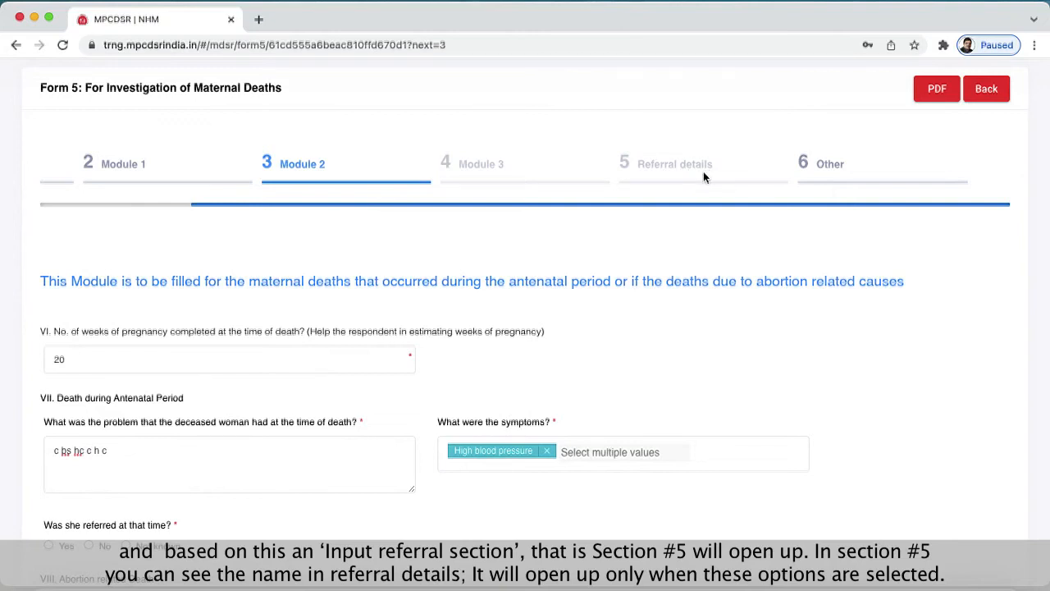
pyautogui.click(48, 424)
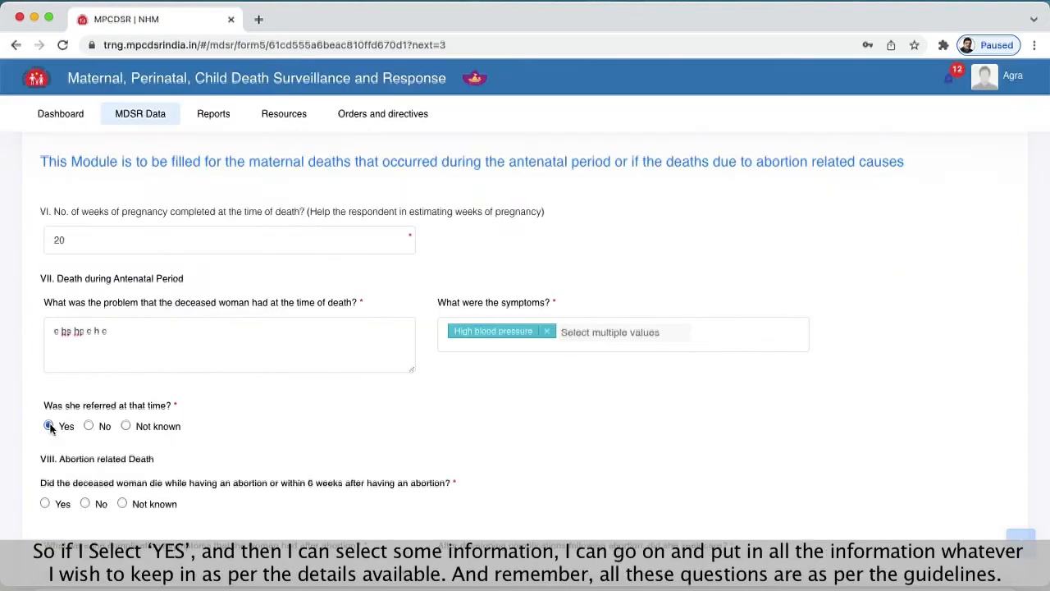
pyautogui.click(245, 439)
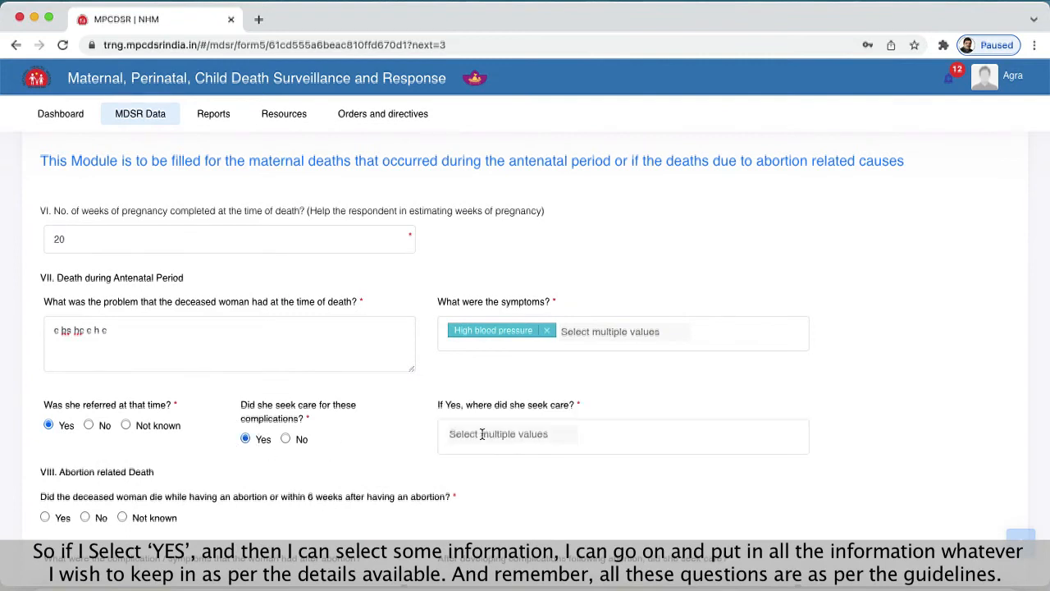
pyautogui.click(510, 437)
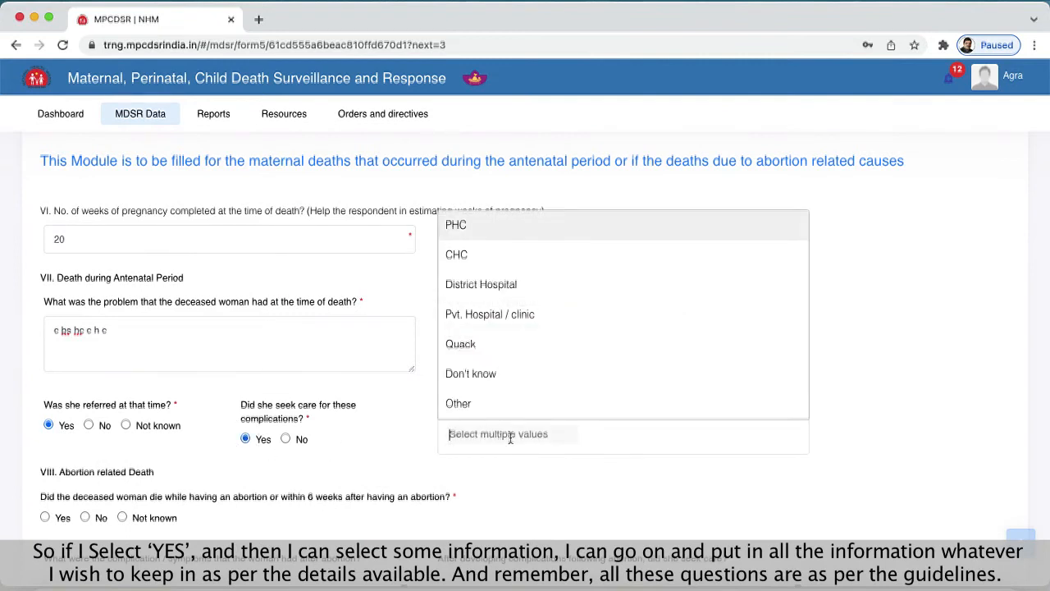
pyautogui.click(477, 321)
pyautogui.click(260, 484)
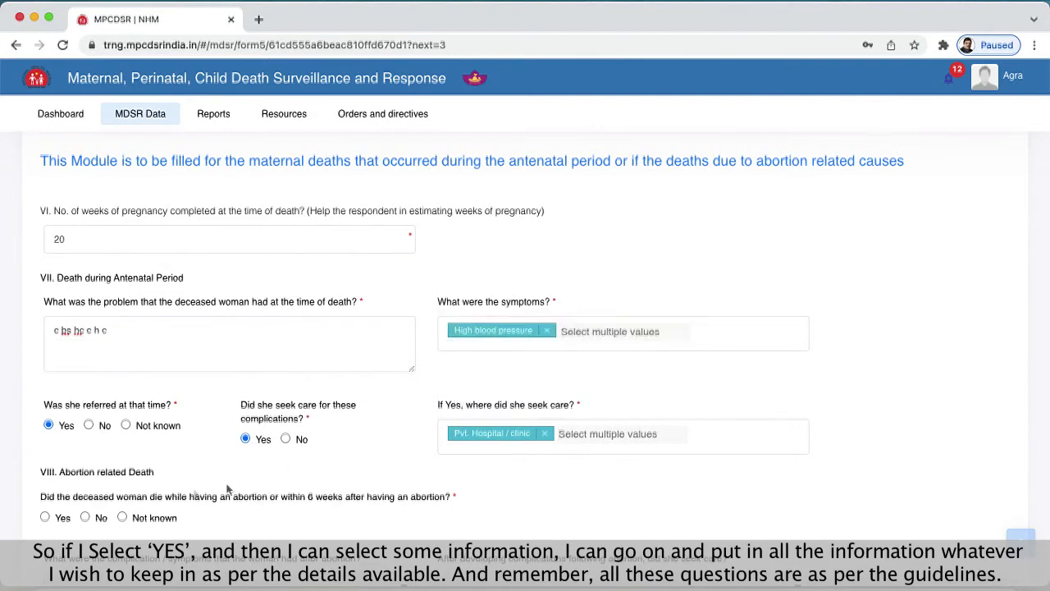
# - Answer Yes to dying during or within 6 weeks after an abortion and set the type of abortion to Induced
pyautogui.click(45, 518)
pyautogui.scroll(-4, 296, 518)
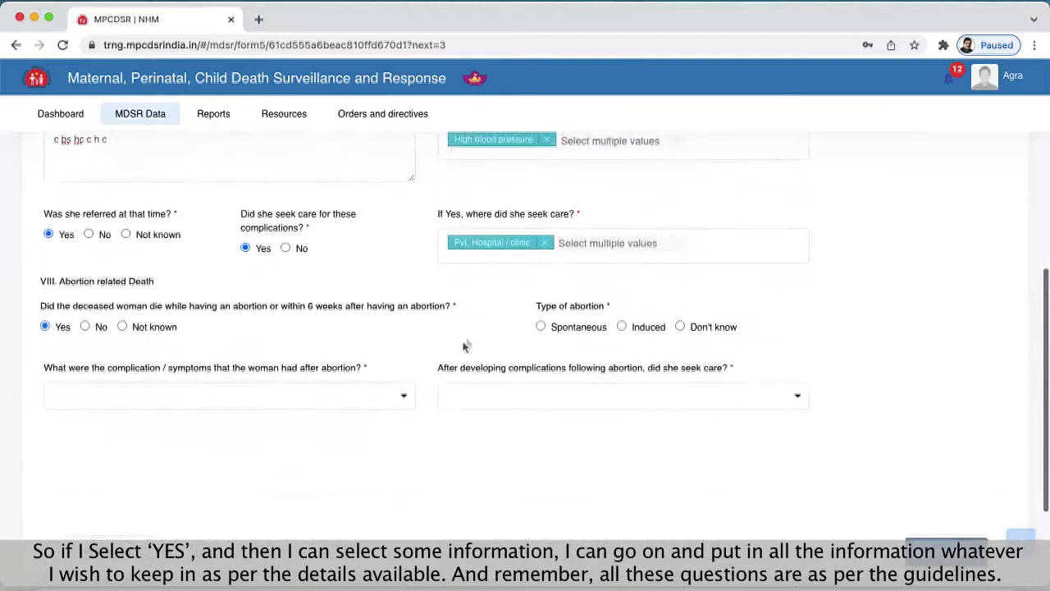
pyautogui.click(622, 328)
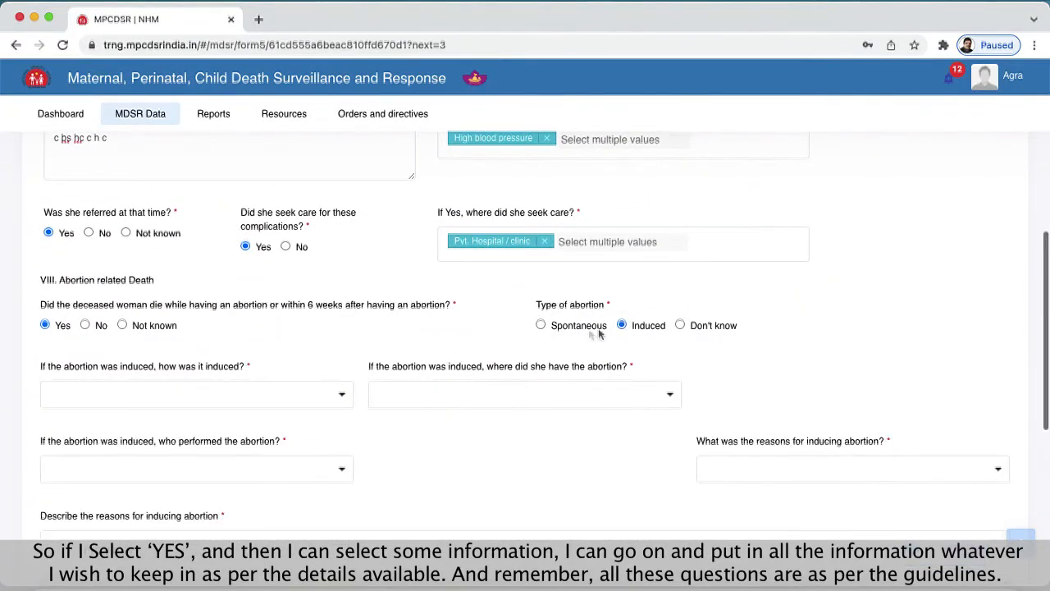
# - Set how the abortion was induced to Oral Medicine and where it took place to Private hospital / clinic
pyautogui.click(129, 390)
pyautogui.click(127, 456)
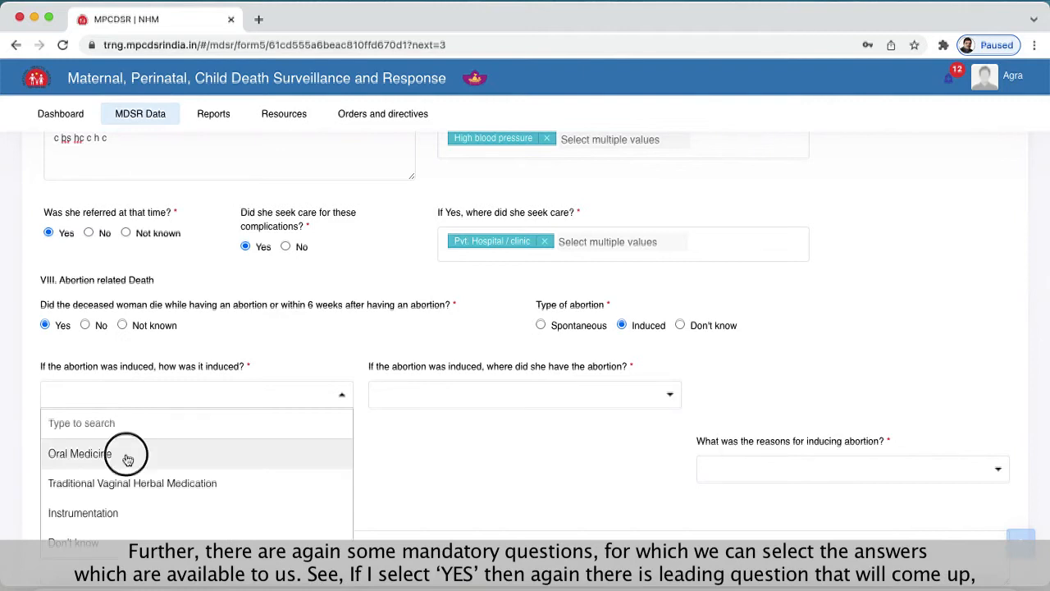
pyautogui.click(468, 392)
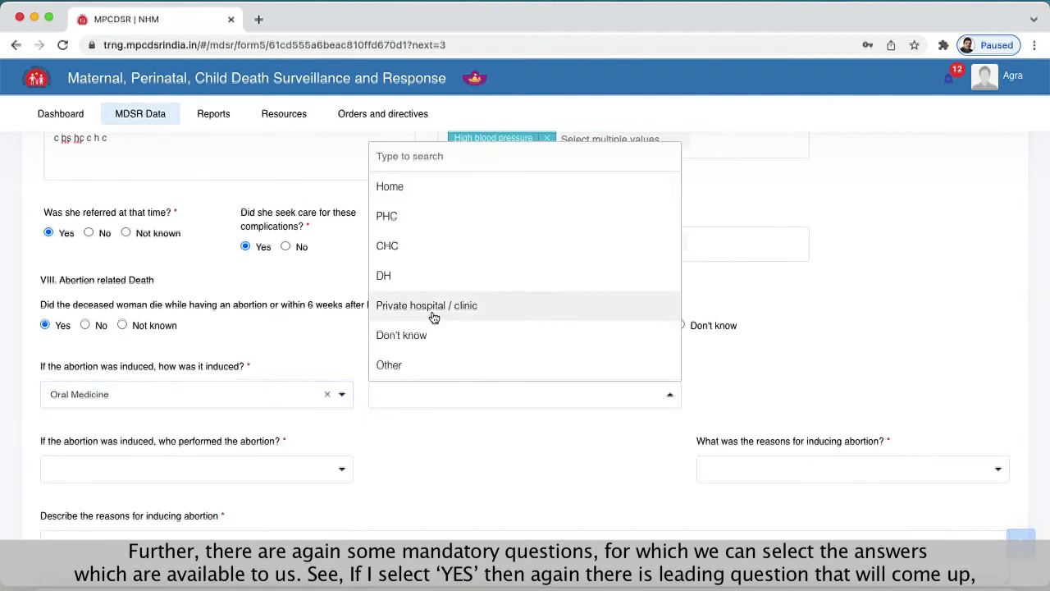
pyautogui.click(433, 312)
# - Set the performer to Nurse, reason to Medical Condition / Bleeding started spontaneously, description to "cdc jdnincd nndj njdnc", and post-abortion complication to High fever
pyautogui.scroll(-1, 485, 479)
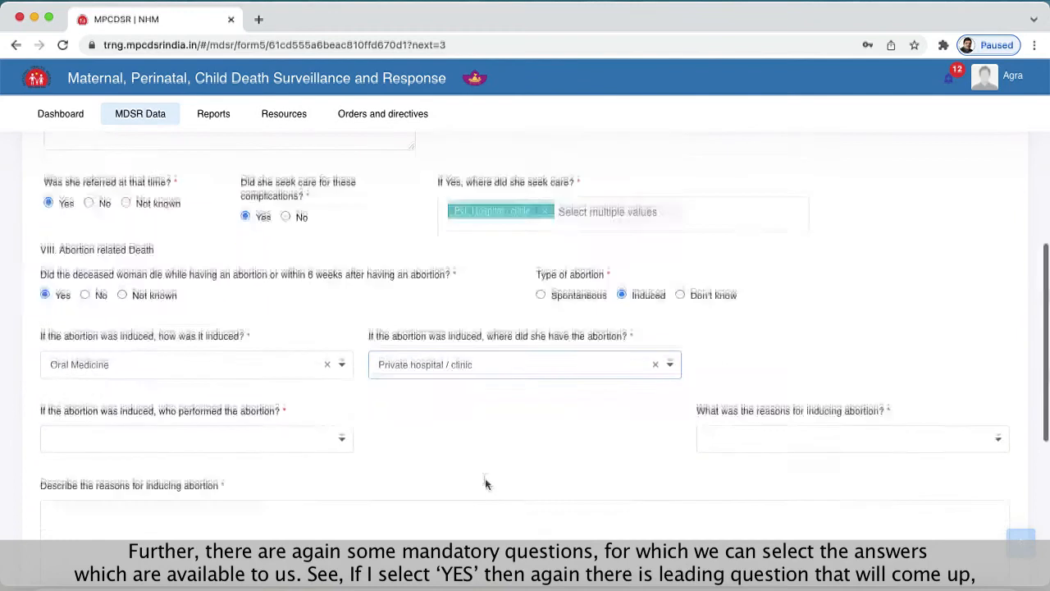
pyautogui.scroll(-2, 485, 484)
pyautogui.click(282, 385)
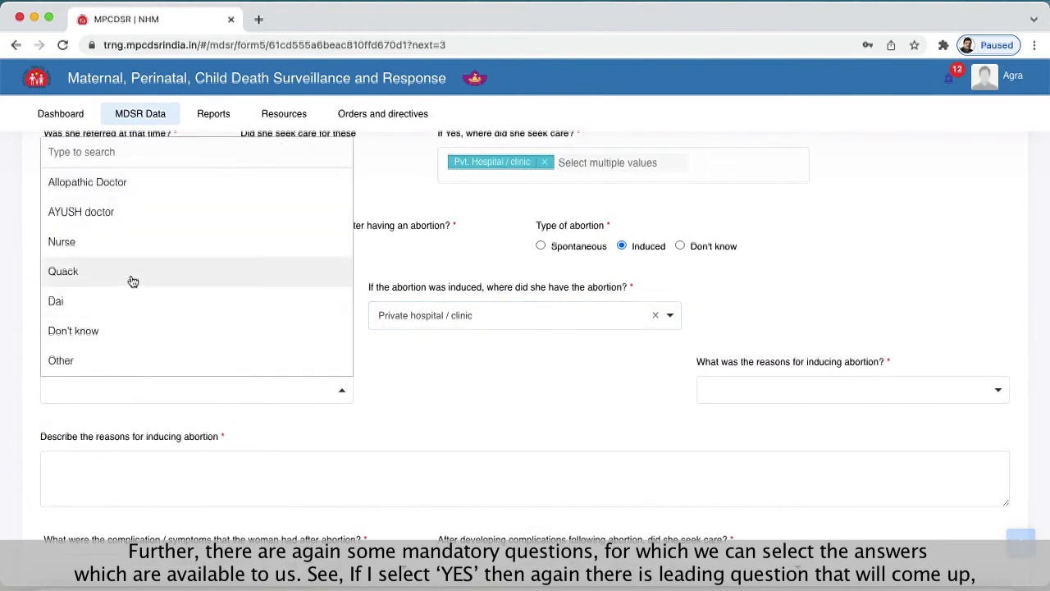
# - Answer Yes to seeking care after post-abortion complications, set the place of care to PHC, and save Module 2
pyautogui.click(536, 389)
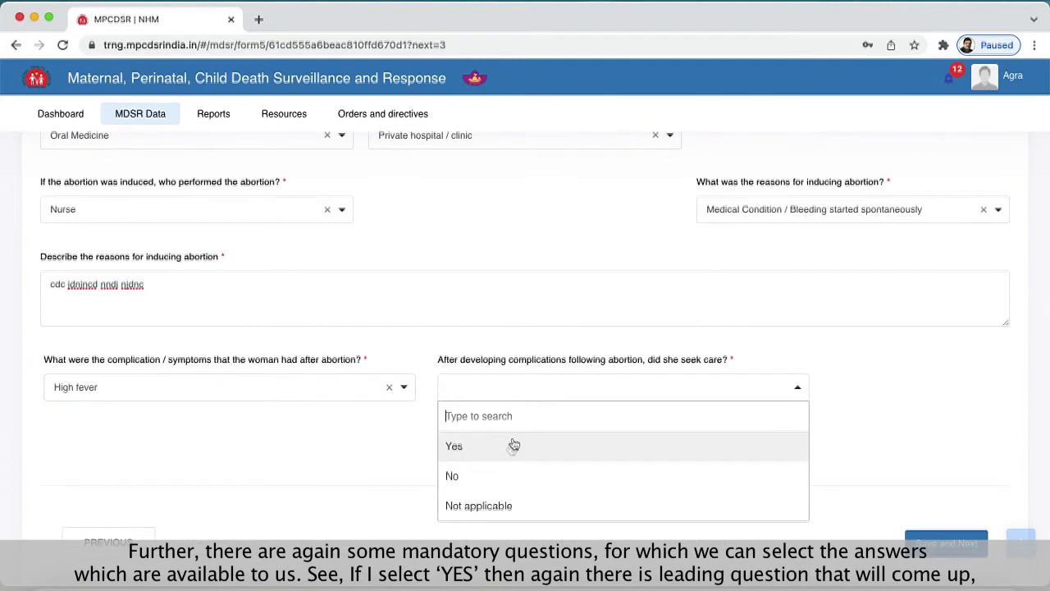
pyautogui.click(499, 455)
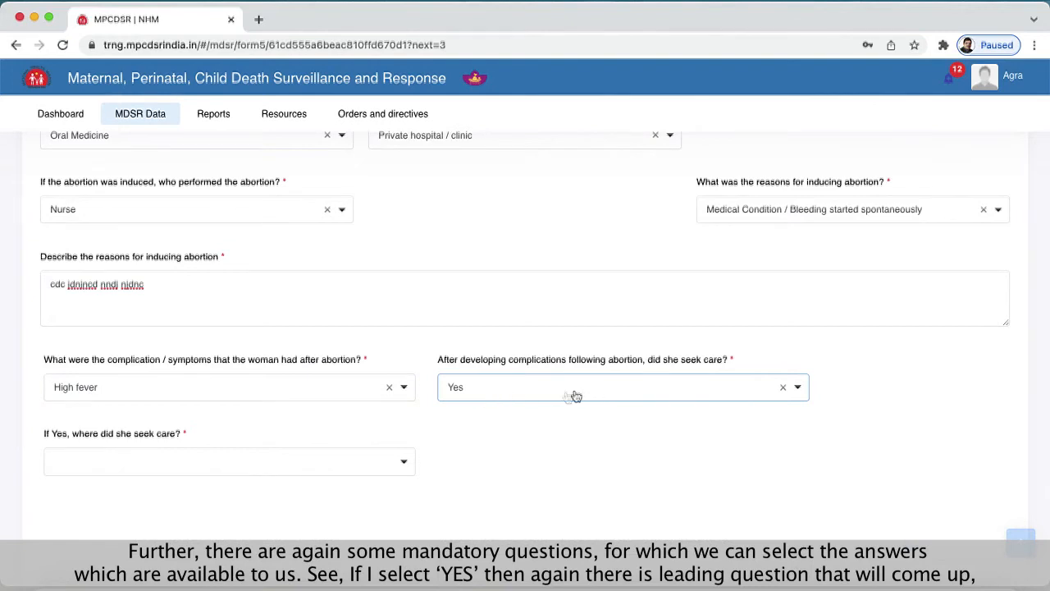
pyautogui.click(157, 469)
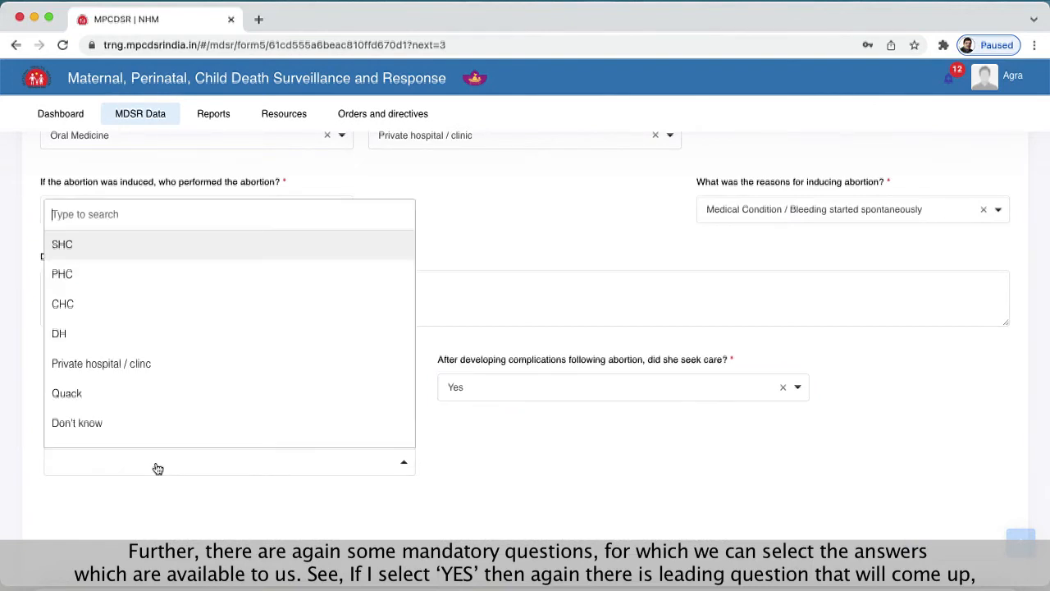
pyautogui.click(107, 280)
pyautogui.click(563, 438)
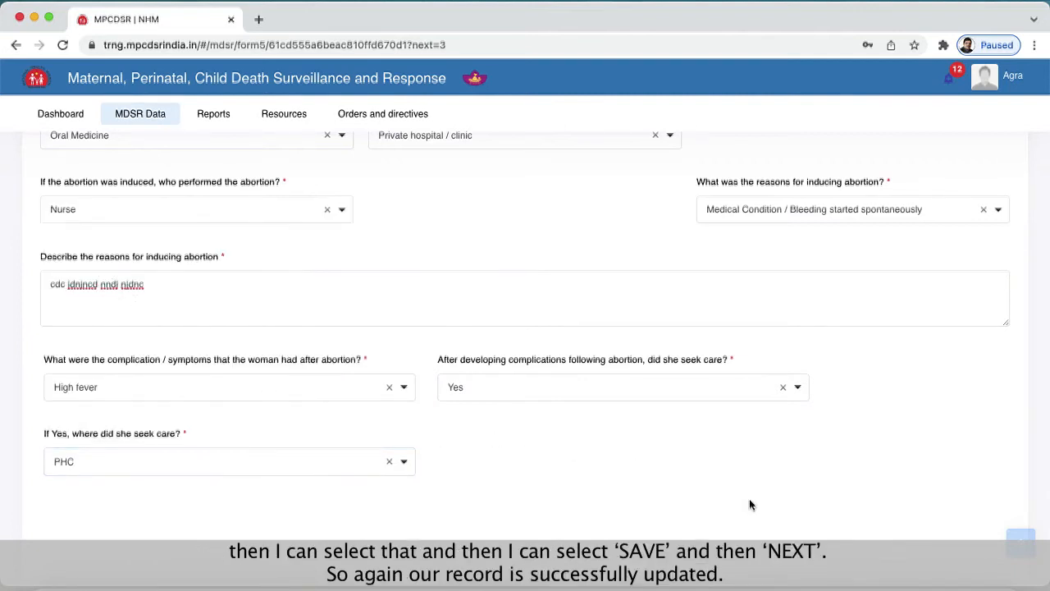
pyautogui.scroll(-3, 749, 505)
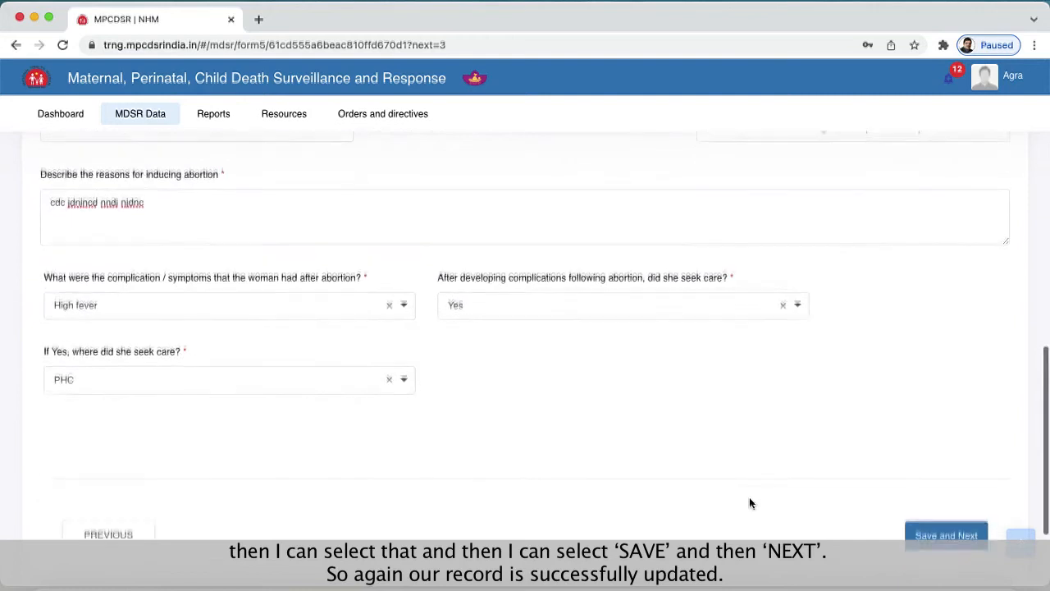
pyautogui.click(978, 532)
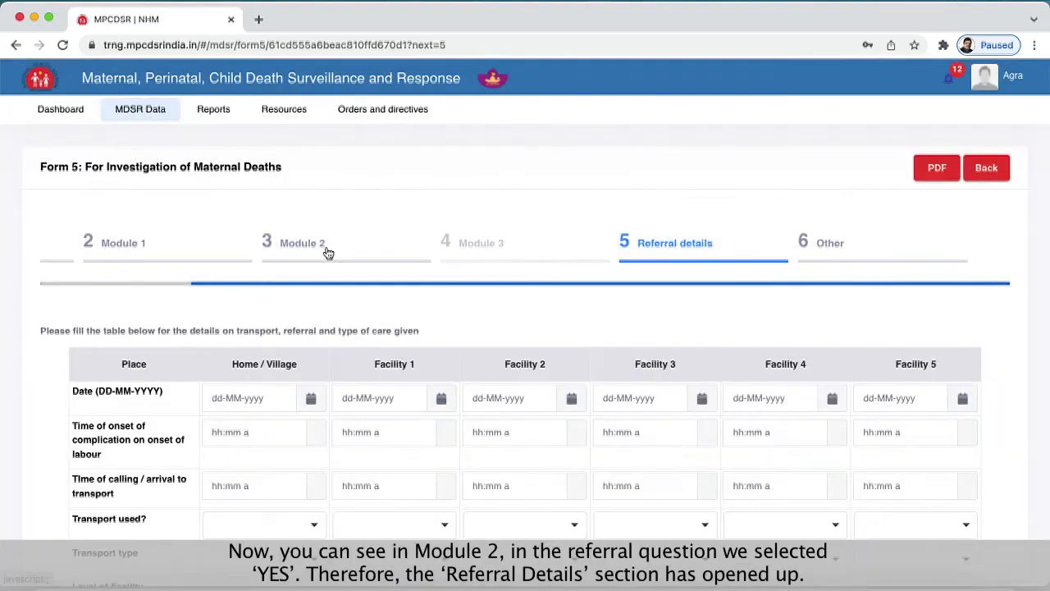
# - Review the referral answer in Module 2 and return to the Referral details section
pyautogui.click(327, 250)
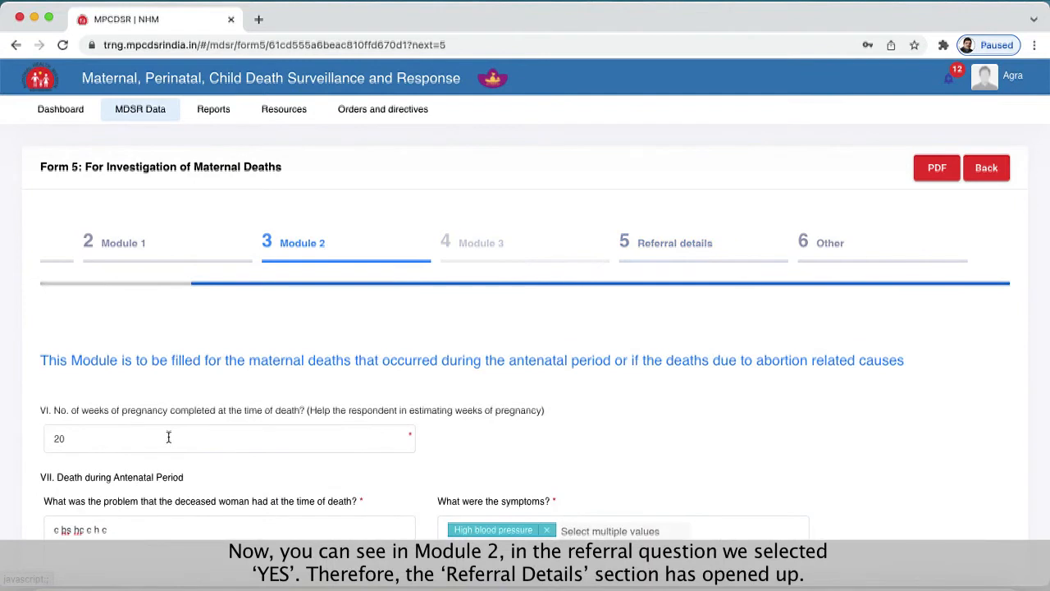
pyautogui.scroll(-3, 169, 437)
pyautogui.scroll(-2, 171, 436)
pyautogui.scroll(-3, 170, 436)
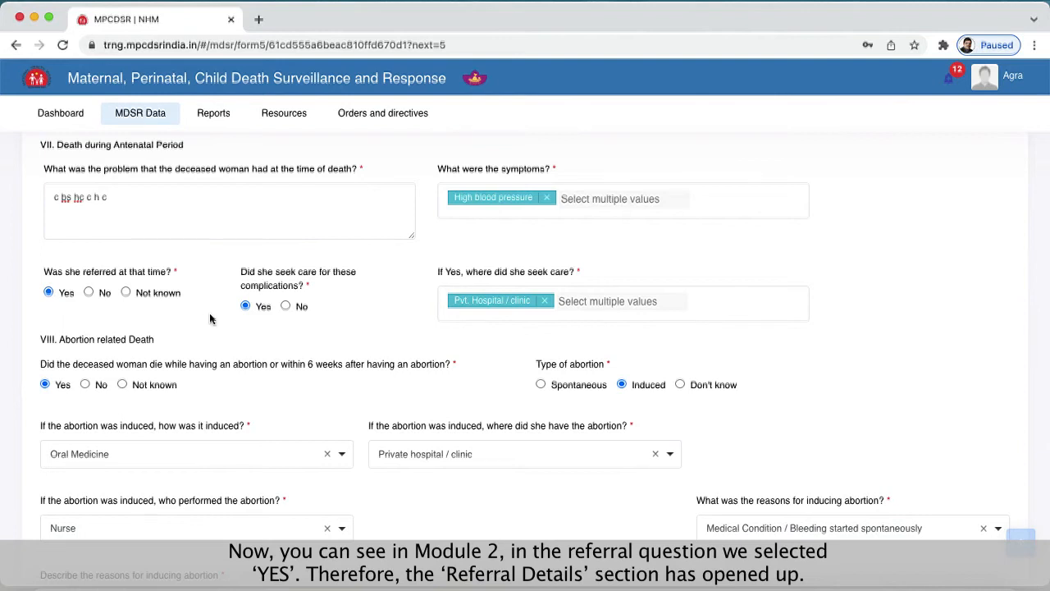
pyautogui.scroll(1, 288, 321)
pyautogui.scroll(5, 287, 320)
pyautogui.click(685, 226)
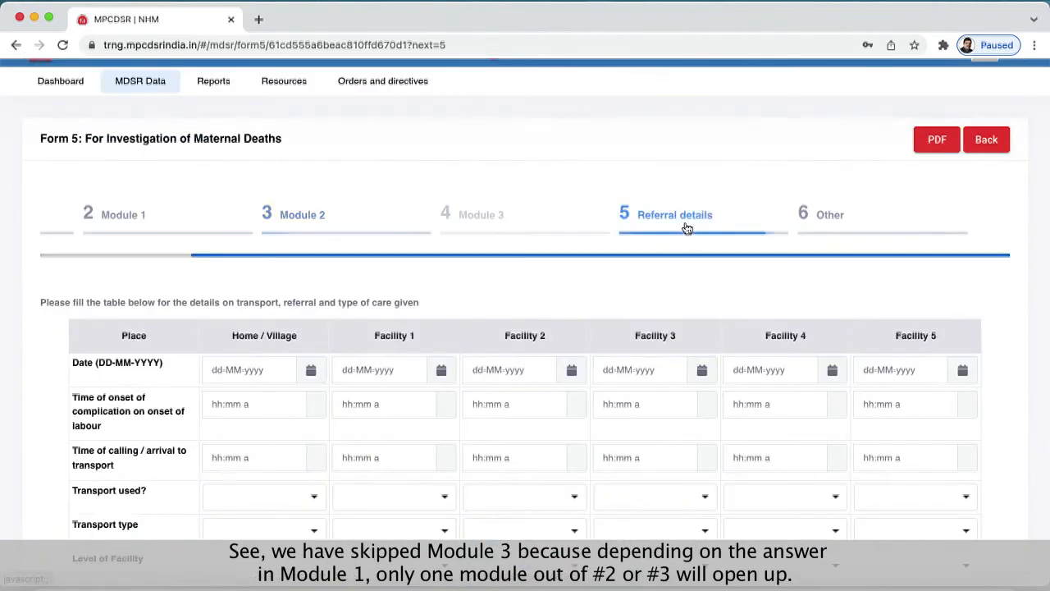
# - Examine the rows and facility columns of the transport, referral and care table in Referral details
pyautogui.scroll(1, 422, 230)
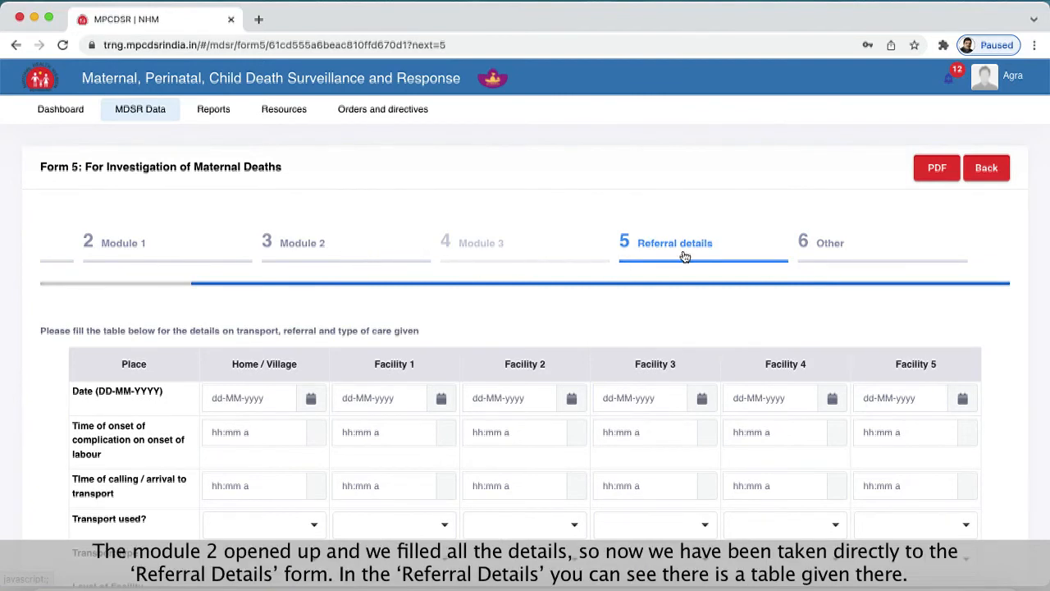
pyautogui.scroll(-4, 695, 256)
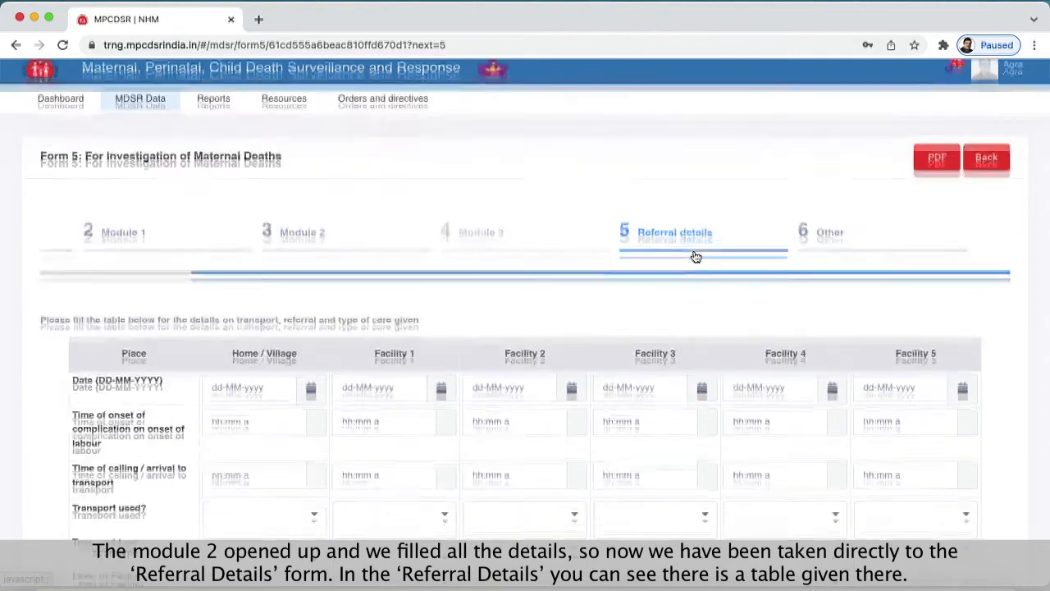
pyautogui.scroll(1, 694, 257)
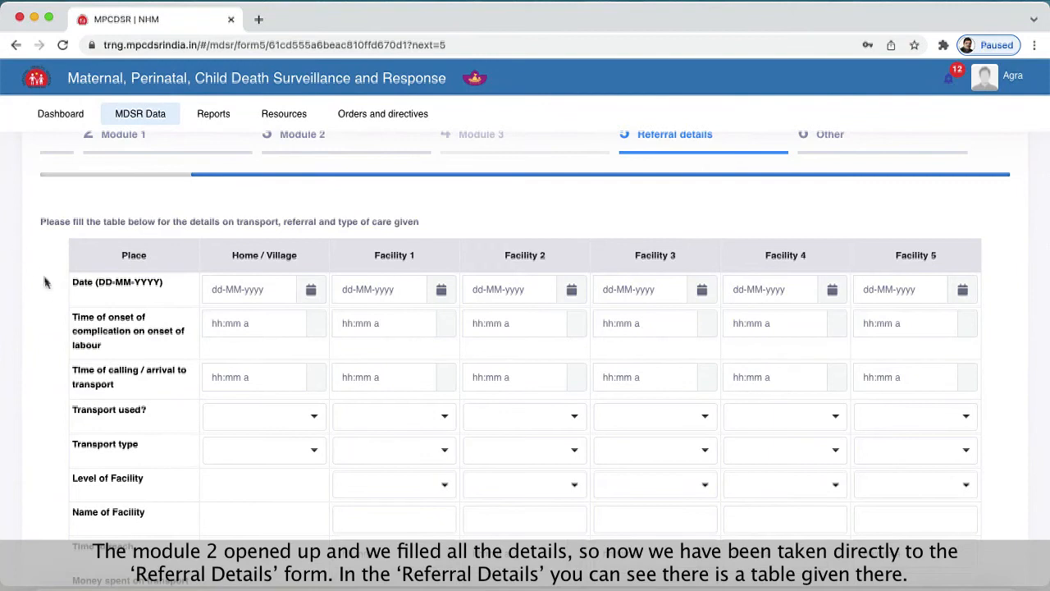
pyautogui.scroll(-2, 47, 287)
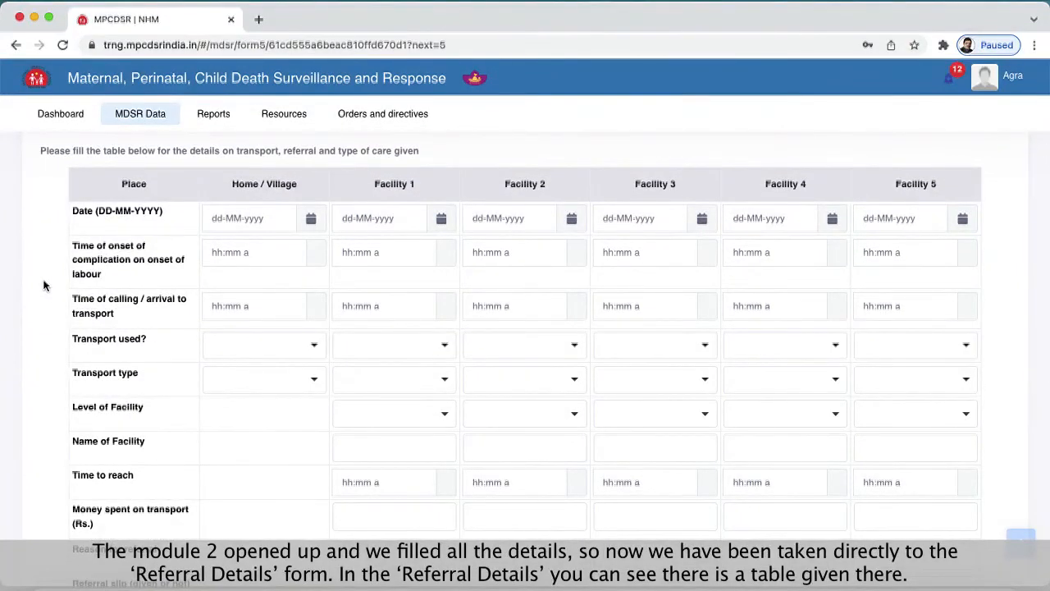
pyautogui.scroll(-1, 45, 286)
pyautogui.scroll(-1, 45, 286)
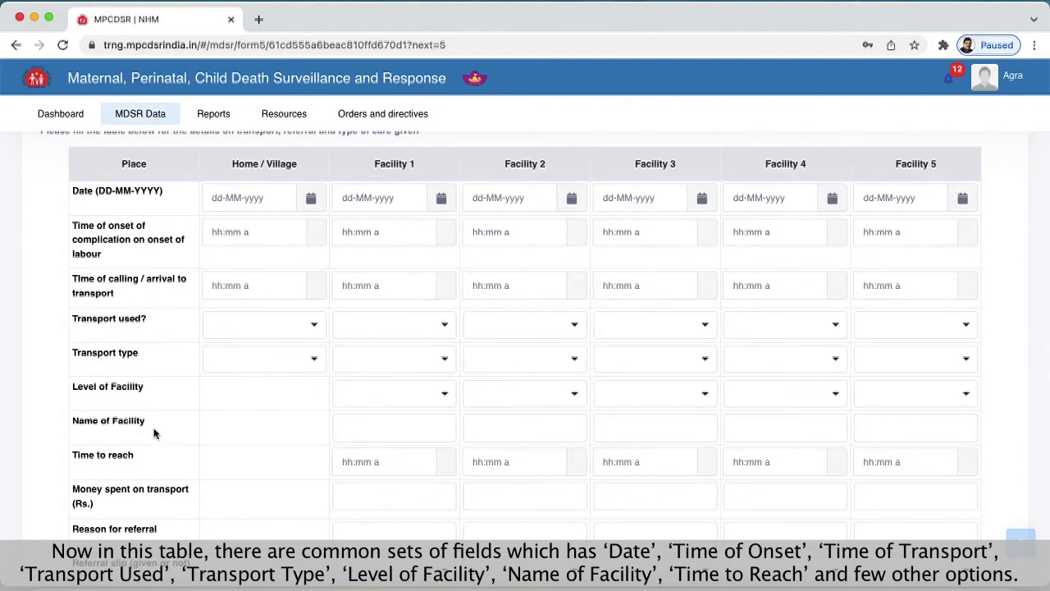
pyautogui.scroll(-5, 150, 456)
pyautogui.scroll(-3, 150, 456)
pyautogui.scroll(3, 151, 456)
pyautogui.scroll(5, 148, 457)
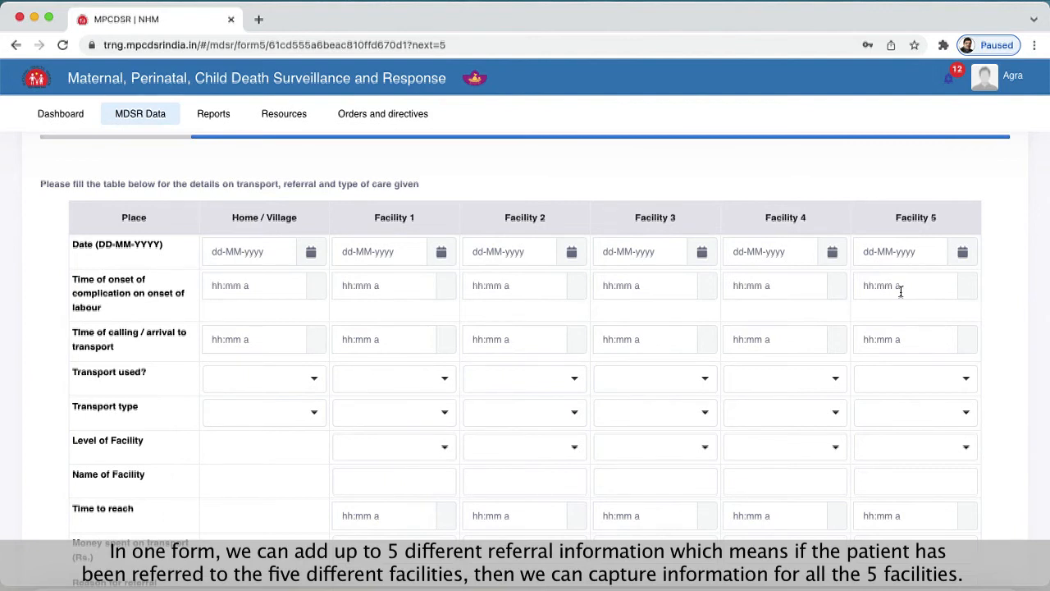
# - Set the Home / Village date to 30-12-2021 and its time of onset of complication to 10:15 AM
pyautogui.scroll(-2, 338, 314)
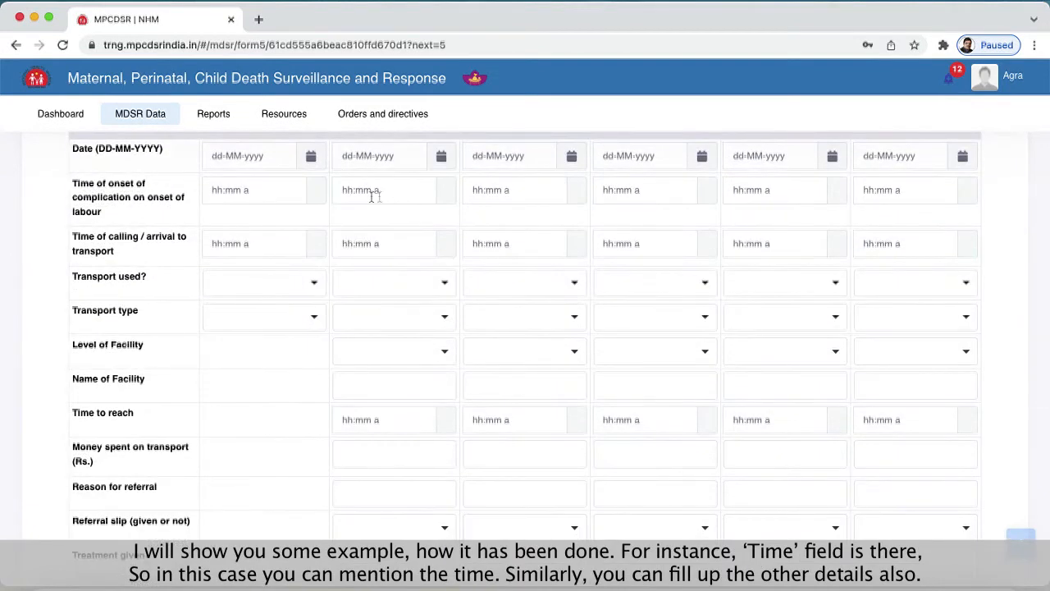
pyautogui.click(309, 157)
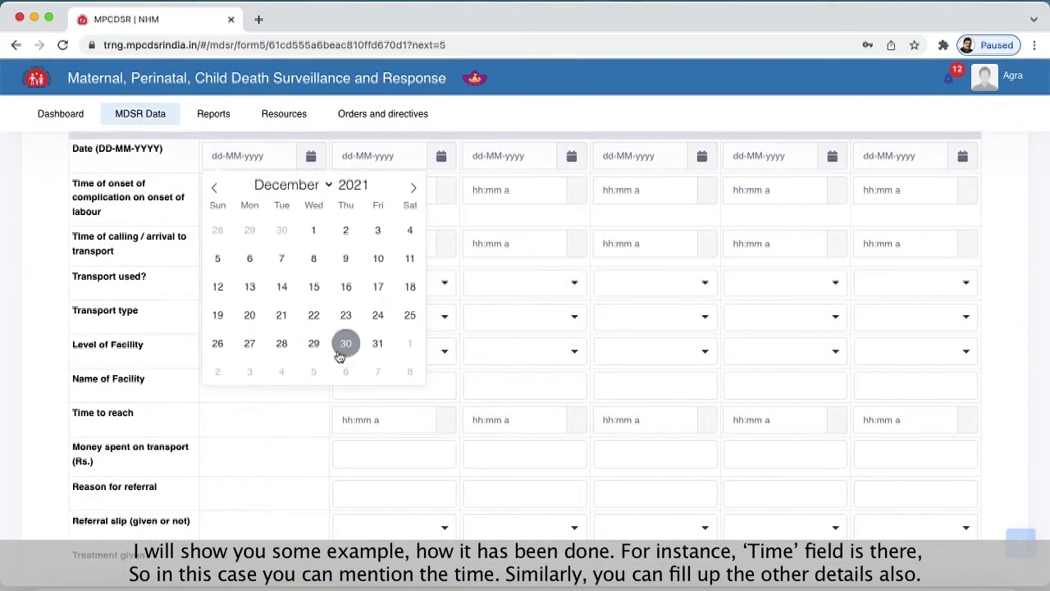
pyautogui.click(345, 344)
pyautogui.click(230, 199)
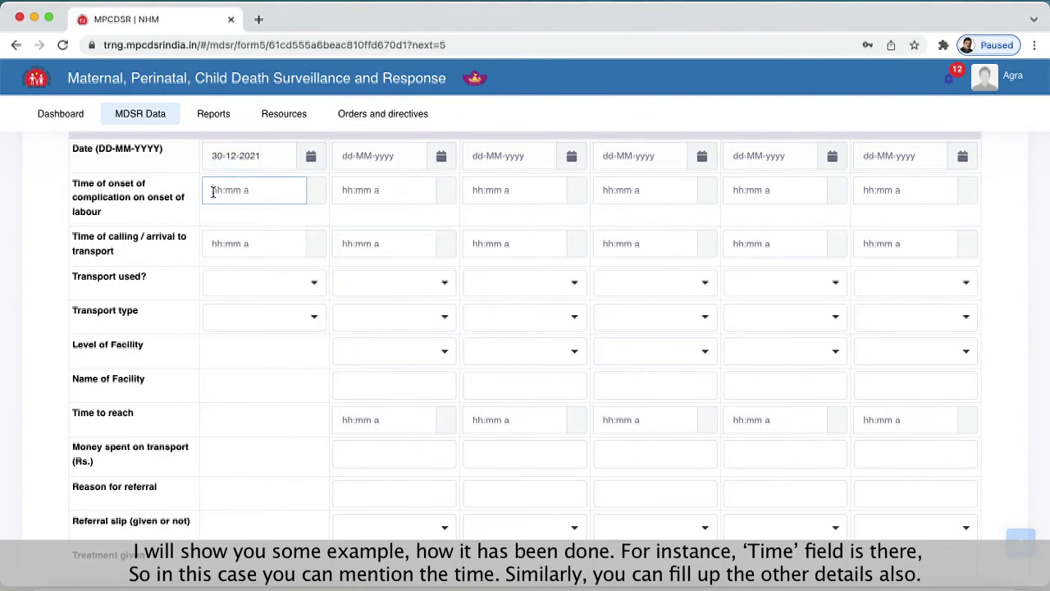
pyautogui.write('10:15 am')
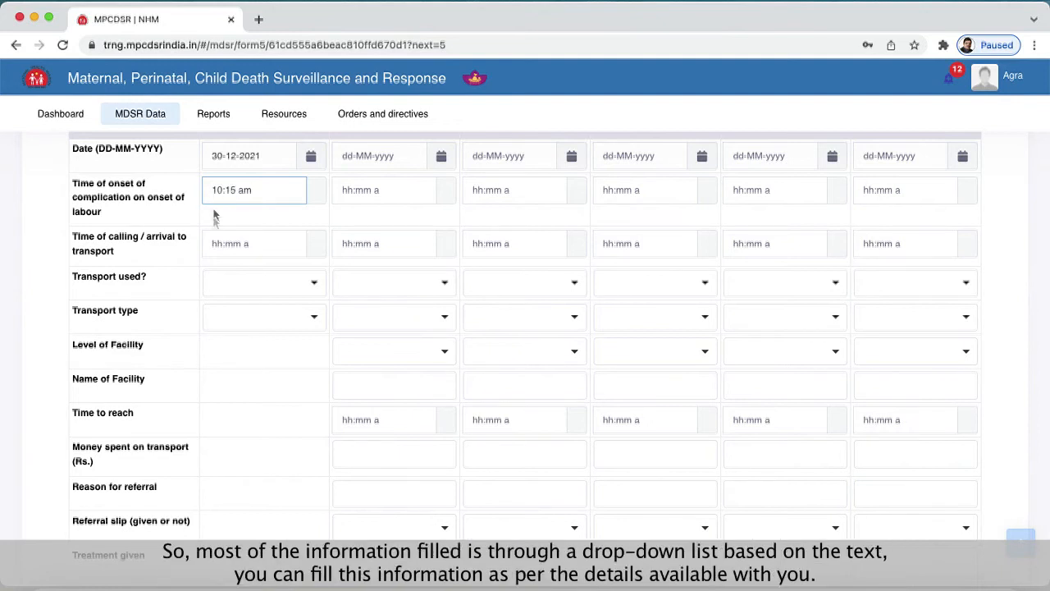
# - For Home / Village, set the time of calling transport to 11:15 AM, transport type to Public and transport used to Yes
pyautogui.click(211, 249)
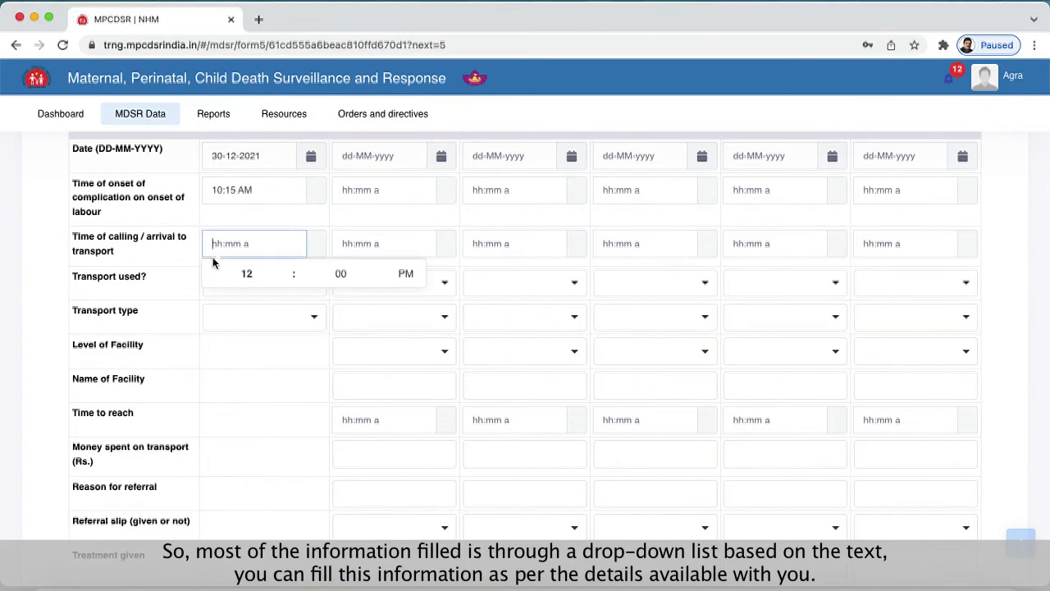
pyautogui.write('11:15 am')
pyautogui.click(238, 305)
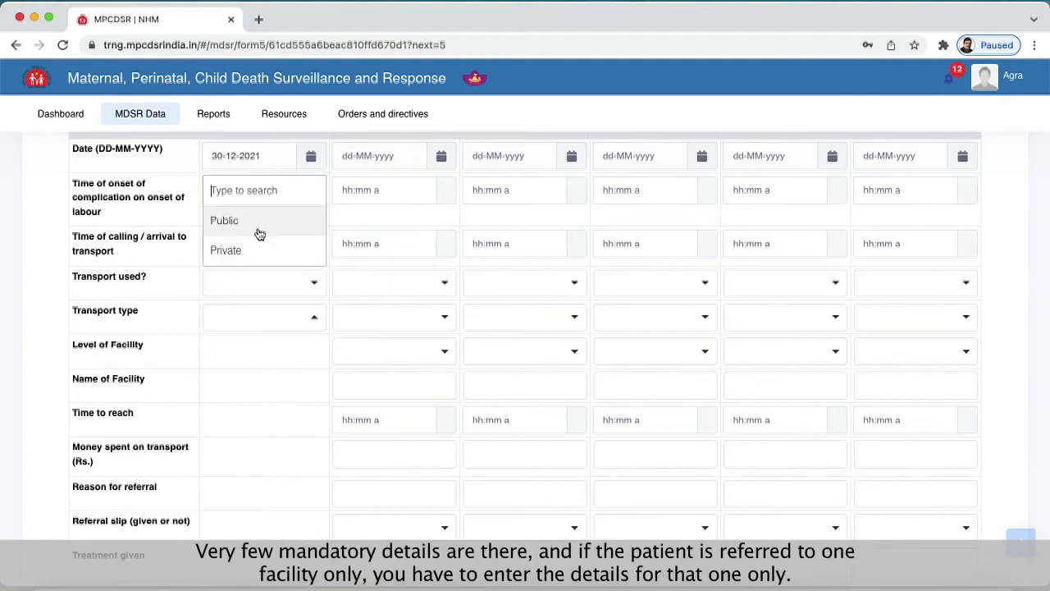
pyautogui.click(256, 222)
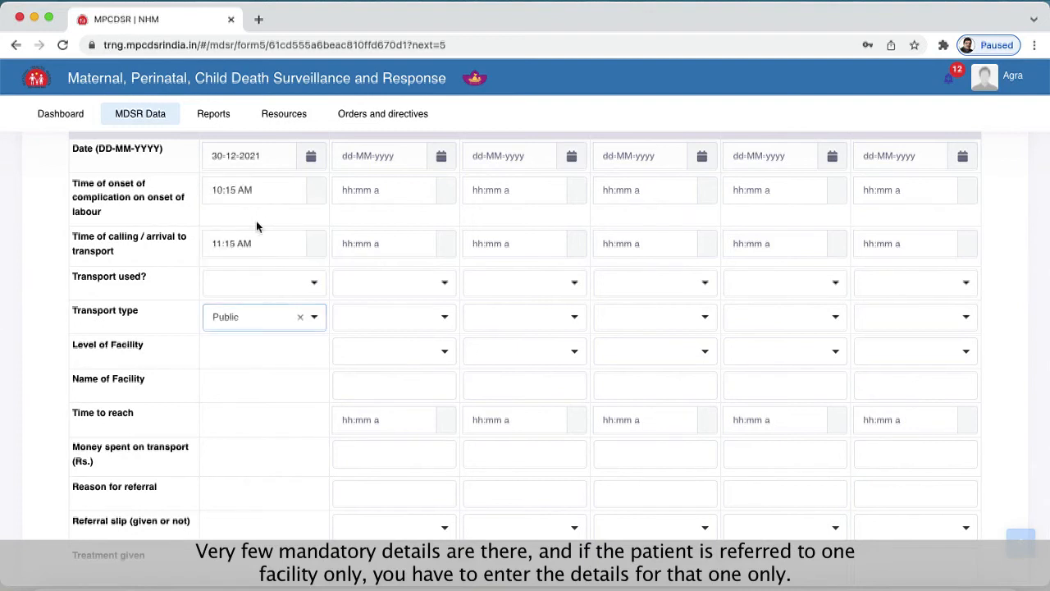
pyautogui.click(265, 294)
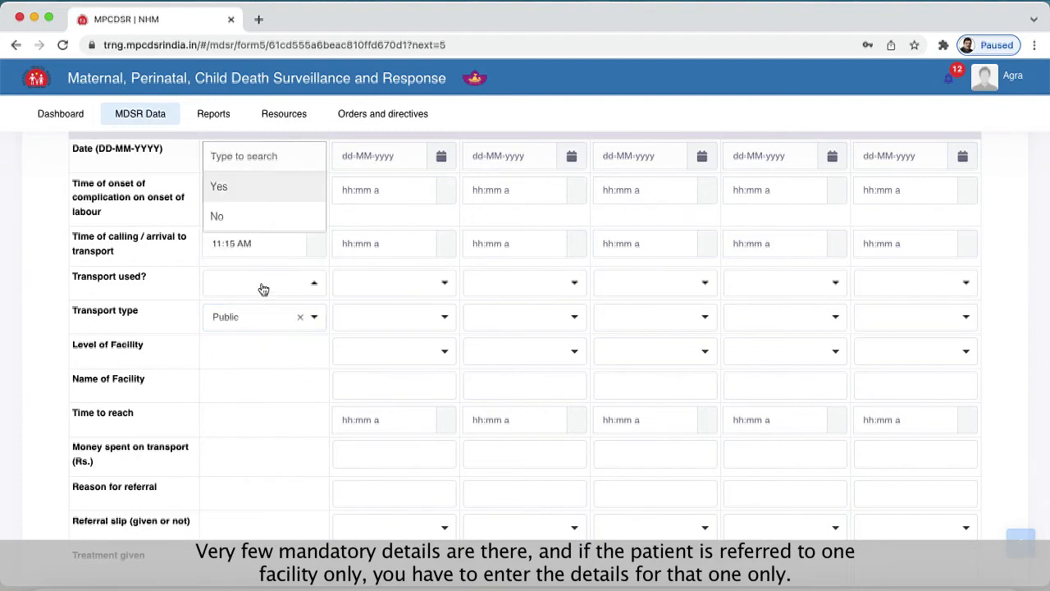
pyautogui.click(251, 193)
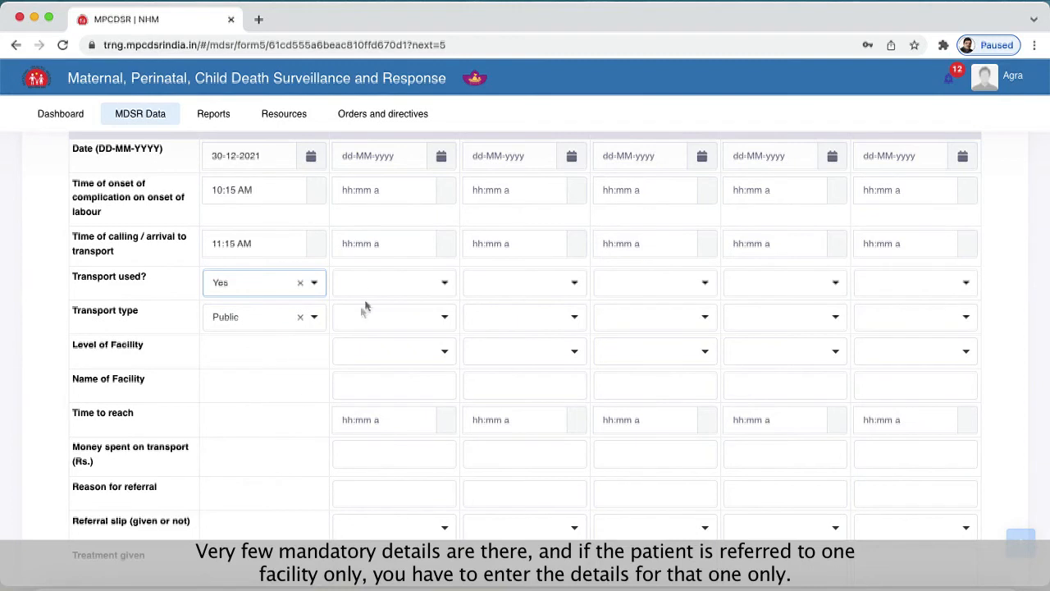
pyautogui.scroll(2, 288, 393)
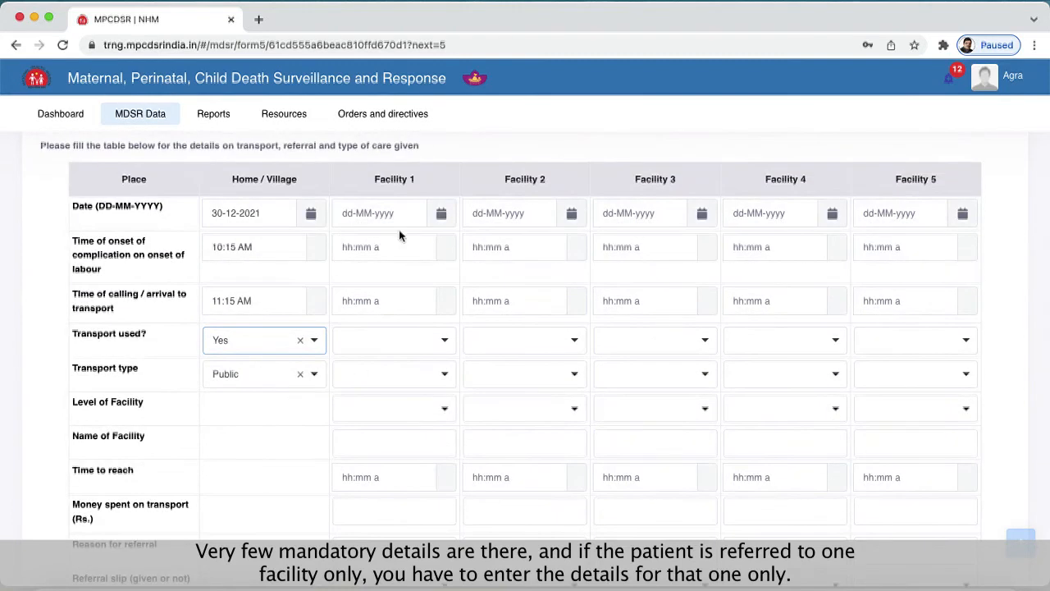
pyautogui.click(392, 409)
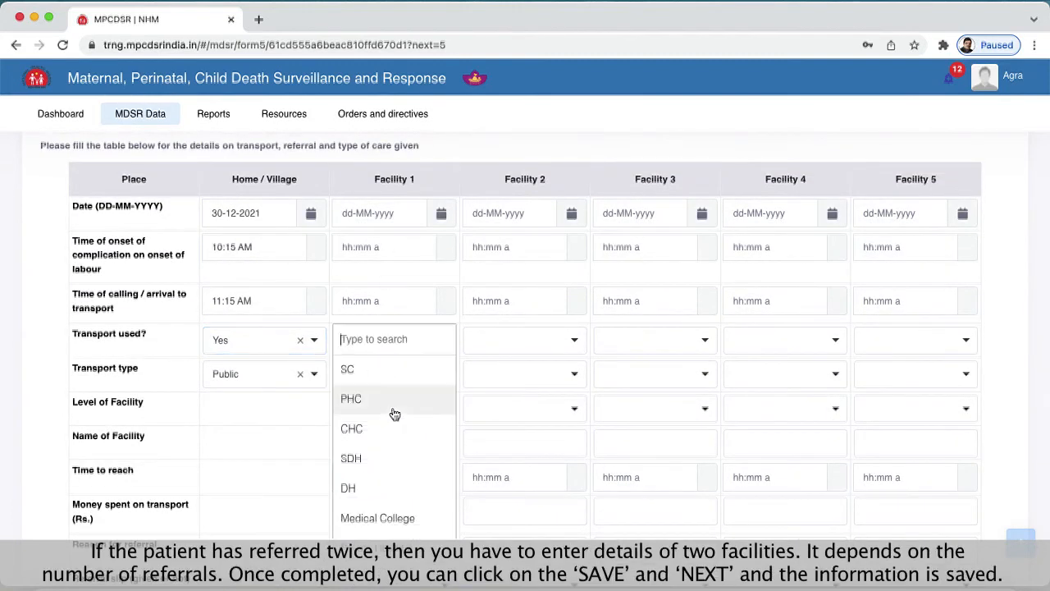
pyautogui.click(240, 427)
# - Leave the facility columns blank, save the referral details and continue to the Other section
pyautogui.scroll(-4, 566, 427)
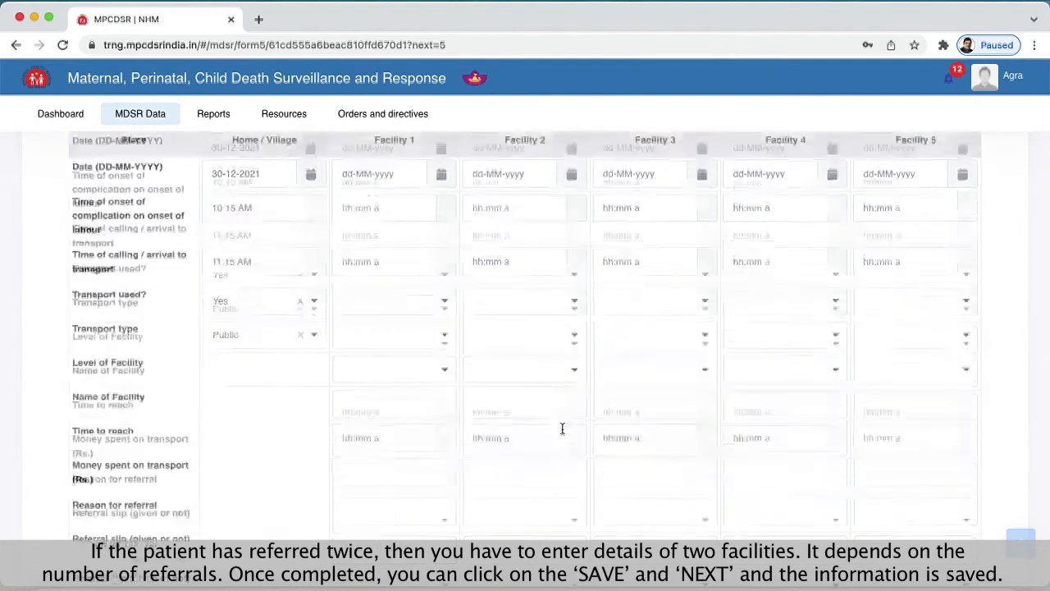
pyautogui.scroll(-3, 397, 407)
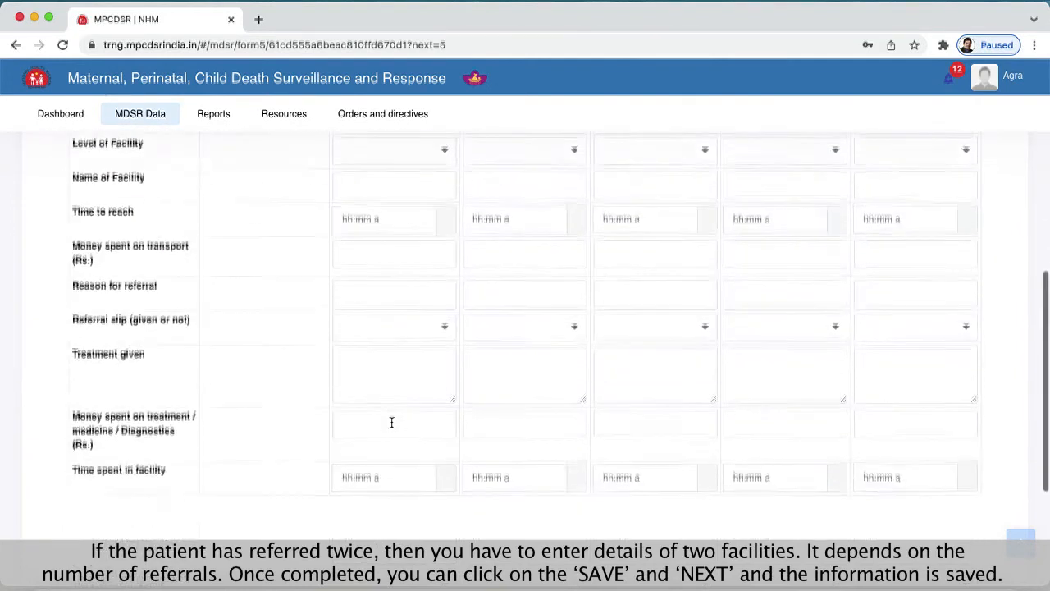
pyautogui.scroll(1, 399, 439)
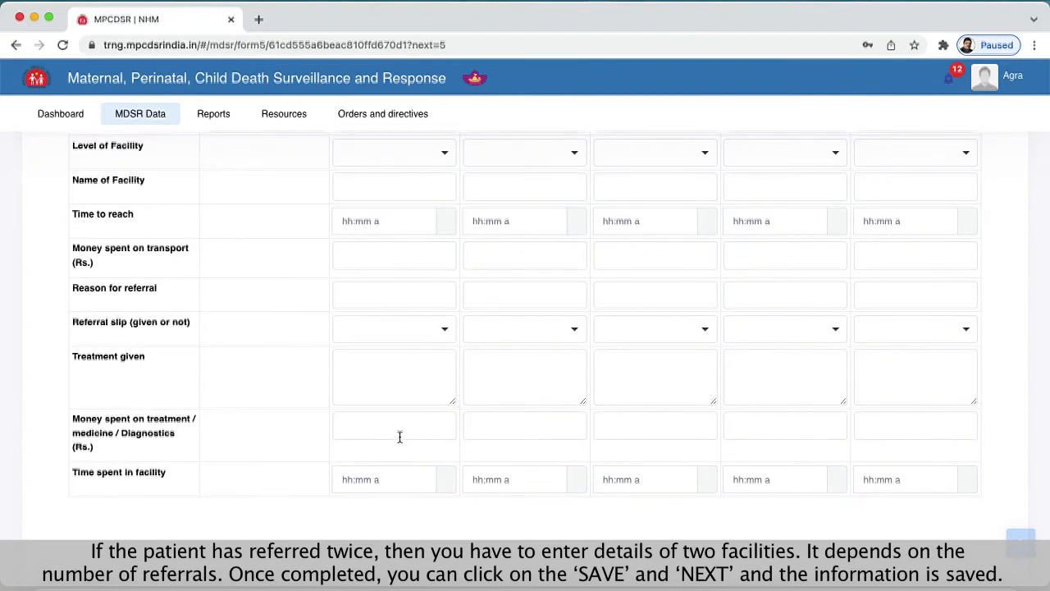
pyautogui.scroll(1, 400, 438)
pyautogui.scroll(4, 400, 437)
pyautogui.scroll(-3, 563, 440)
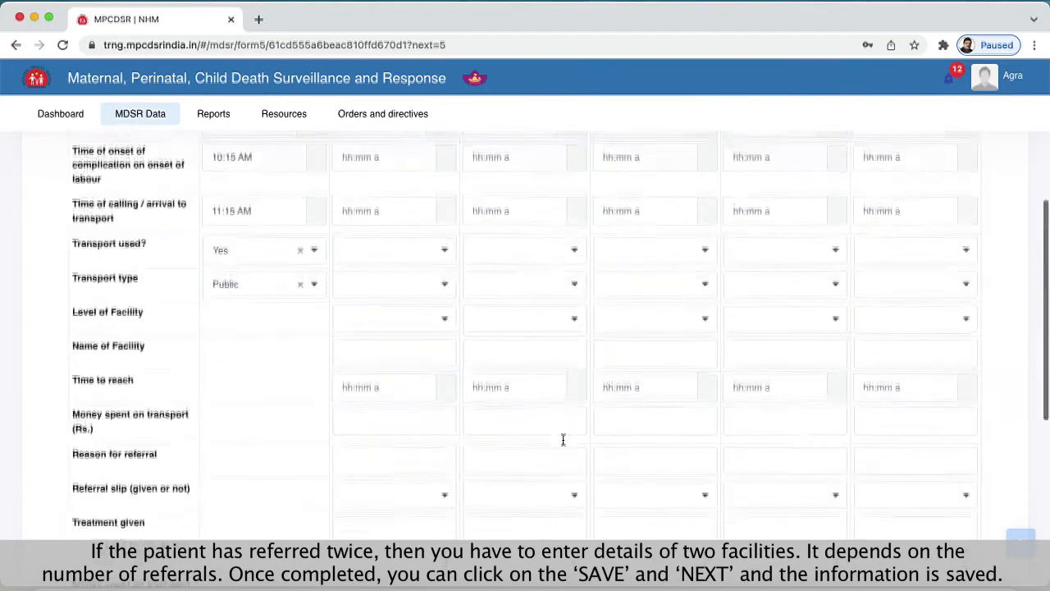
pyautogui.scroll(-4, 563, 440)
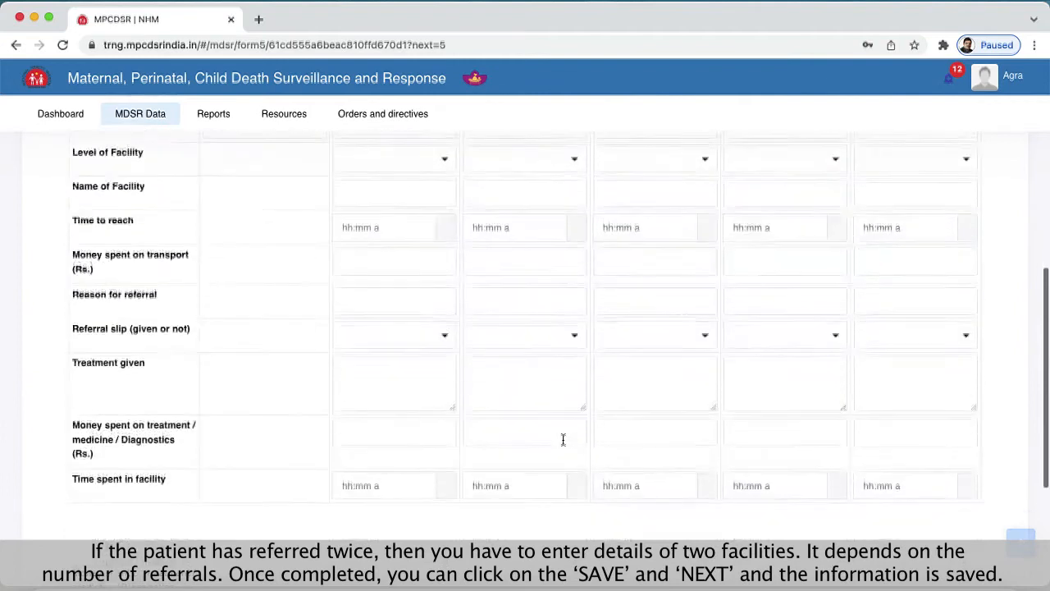
pyautogui.scroll(-1, 563, 440)
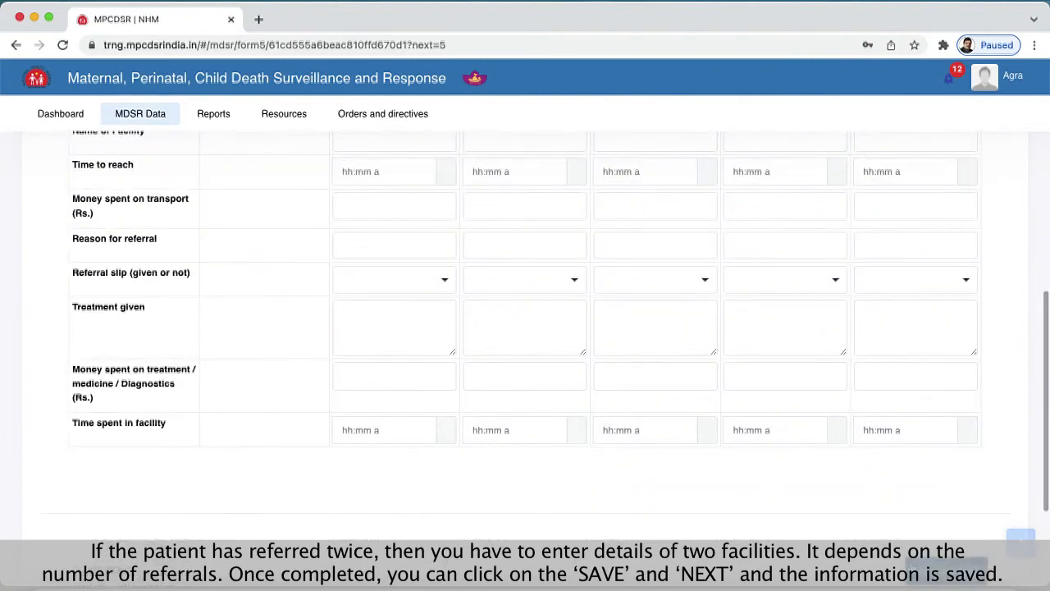
pyautogui.click(941, 578)
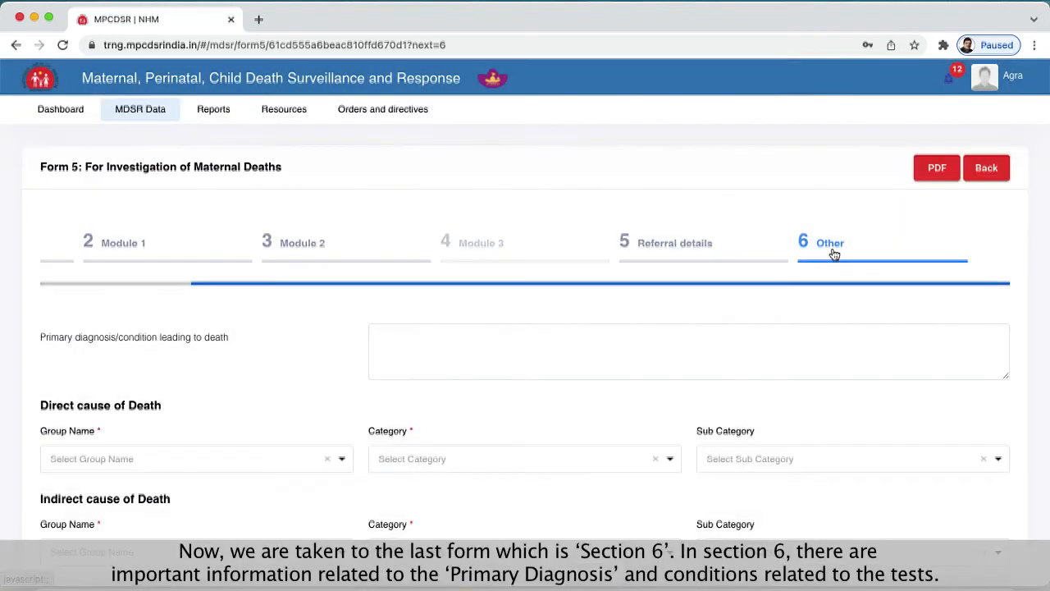
# - Enter "bdhbd bhdb dh hbd bhd bhbe" as the primary diagnosis/condition leading to death
pyautogui.scroll(-2, 579, 354)
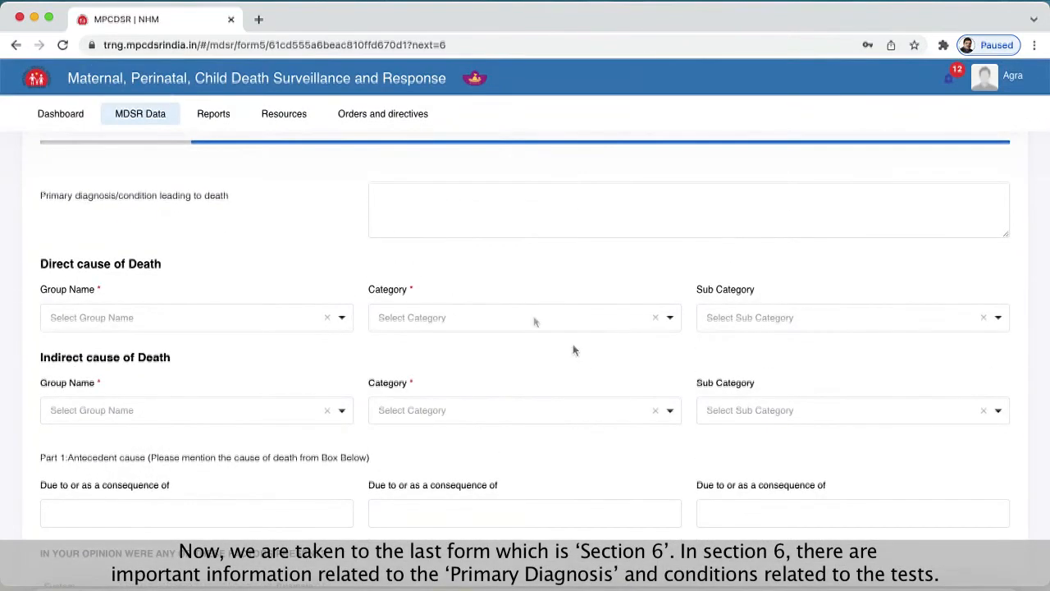
pyautogui.click(403, 202)
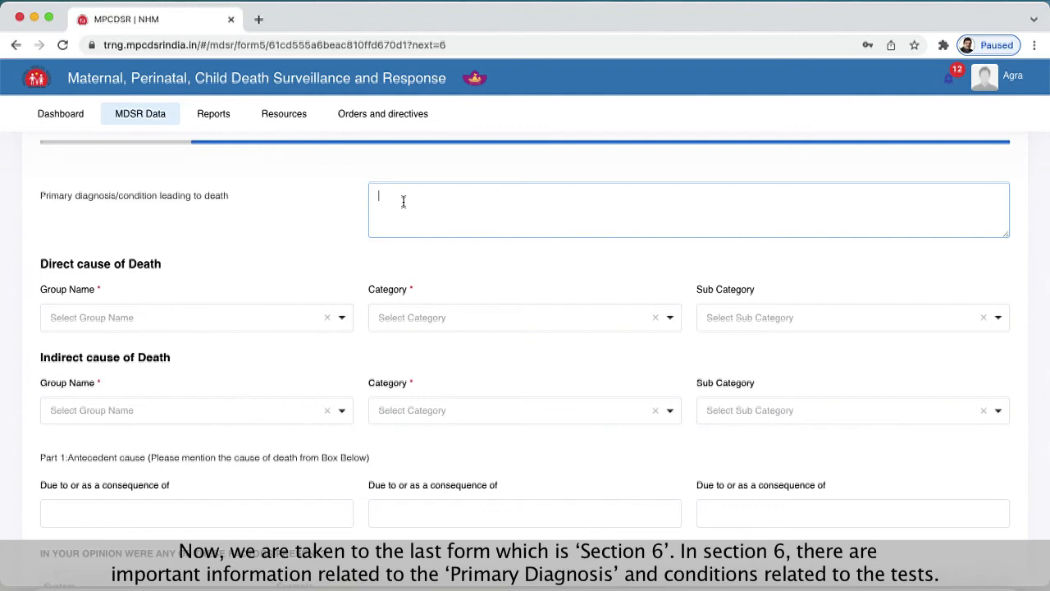
pyautogui.write('bdhbd bhdb dh hbd bhd bhbe')
pyautogui.click(189, 271)
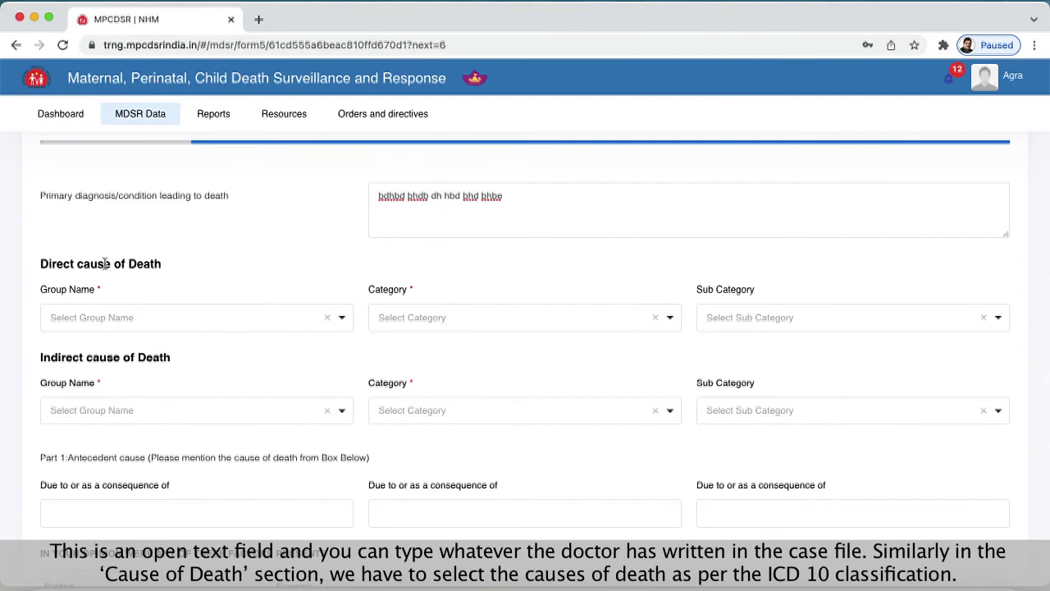
# - Set the direct cause of death to Hypertensive disorders in pregnancy, birth and puerperium with category Essential Hypertension, leaving the sub category empty
pyautogui.click(170, 326)
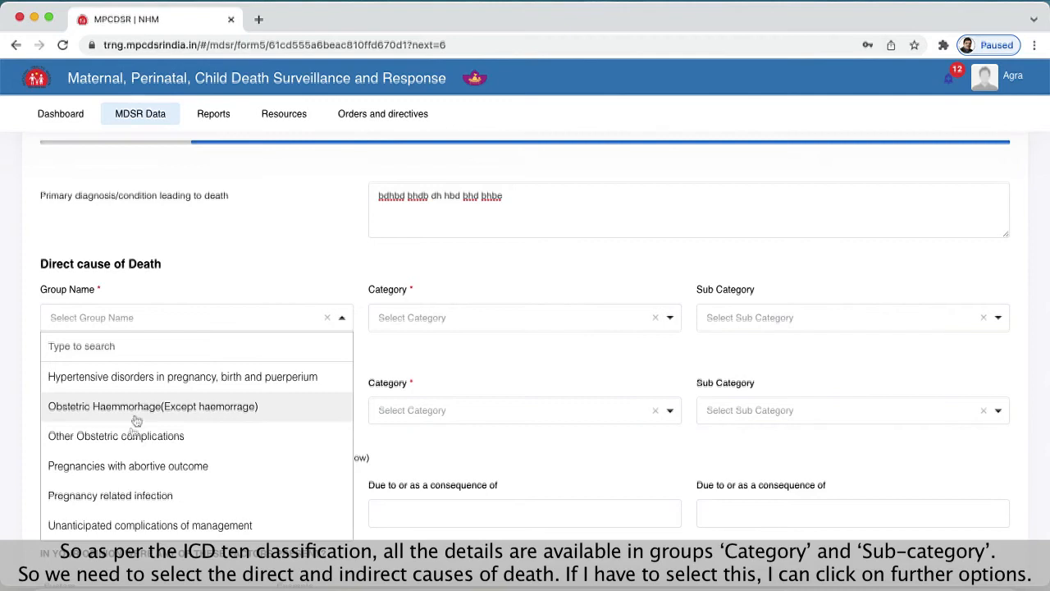
pyautogui.click(163, 379)
pyautogui.click(462, 317)
pyautogui.click(424, 397)
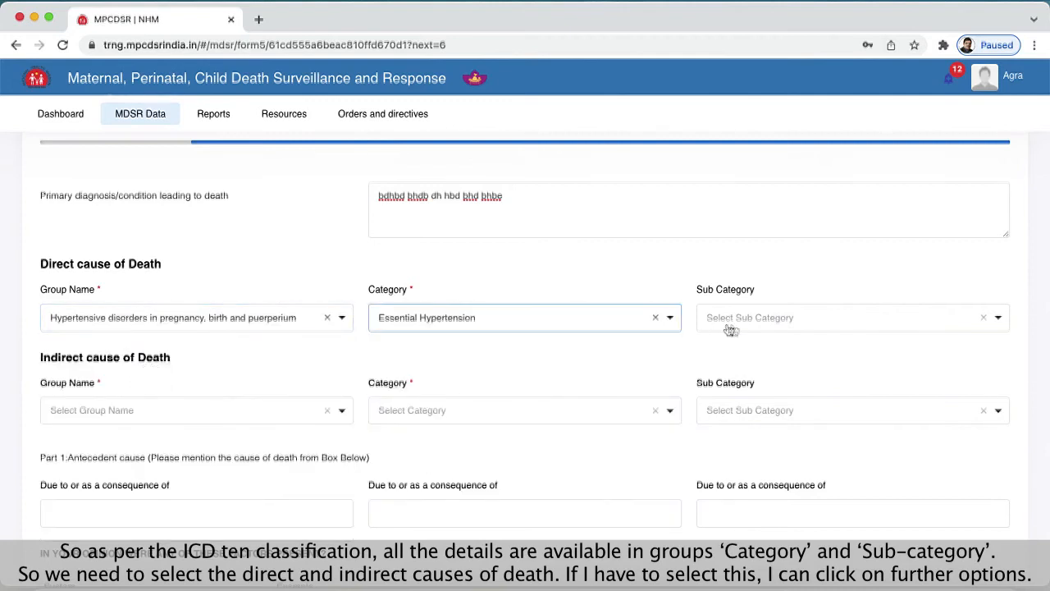
pyautogui.click(784, 320)
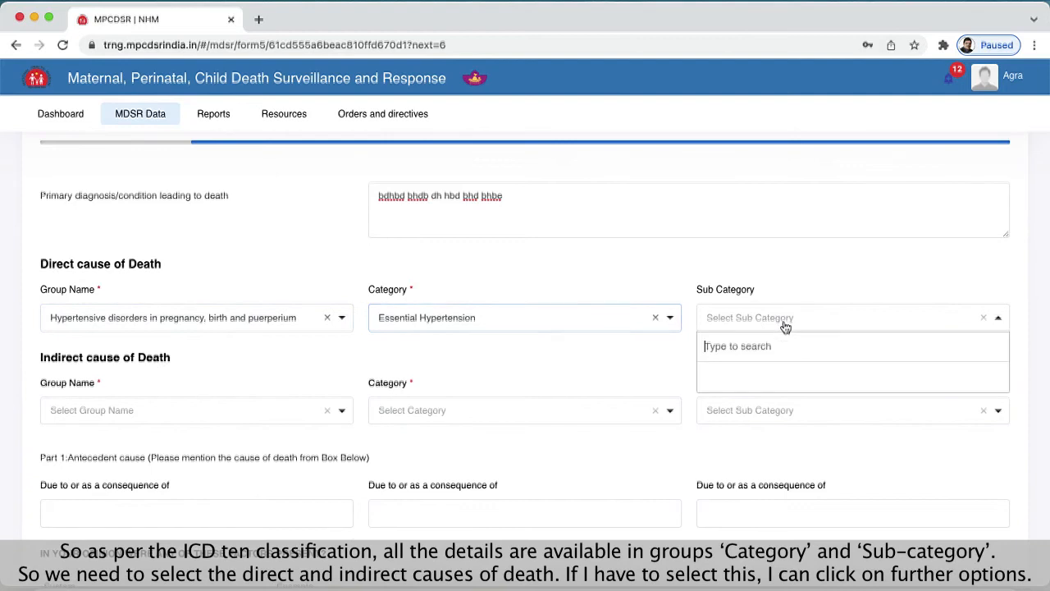
pyautogui.click(556, 356)
# - Set the indirect cause of death to group Non Obstetric Complications, category Anaemia and sub category Aplastic Anaemia
pyautogui.click(120, 417)
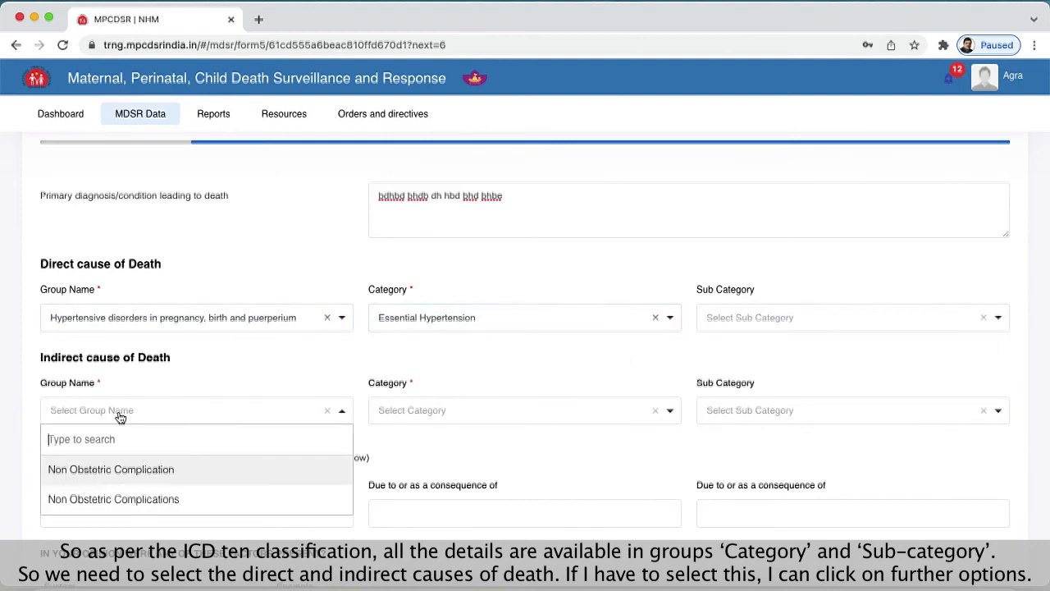
pyautogui.click(113, 499)
pyautogui.click(419, 420)
pyautogui.click(419, 468)
pyautogui.click(769, 420)
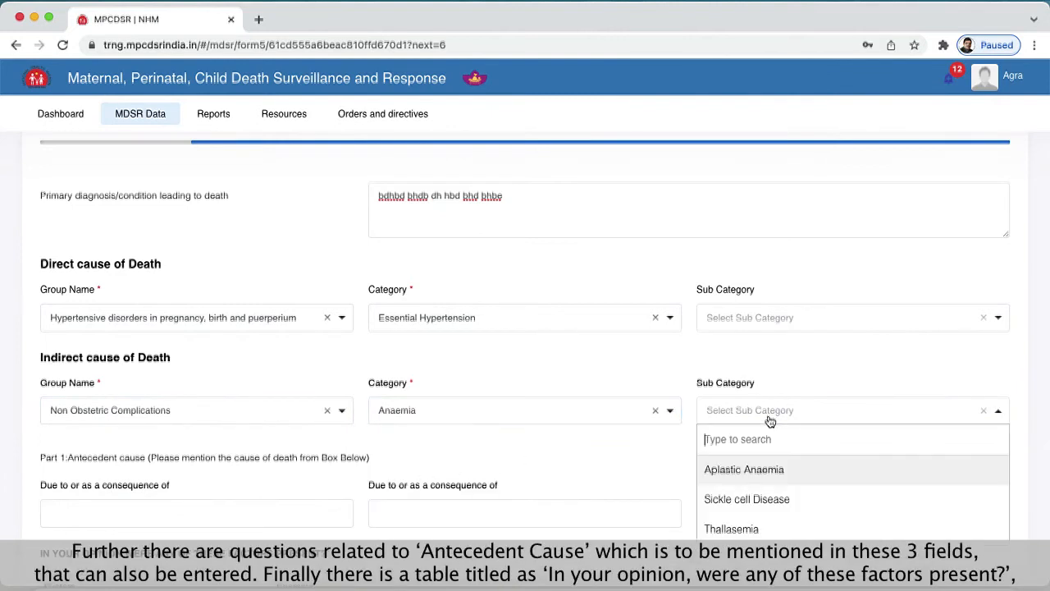
pyautogui.click(748, 469)
# - Leave the antecedent causes blank and answer the Personal / Family factors in order with No, No and Not Known
pyautogui.scroll(-3, 587, 455)
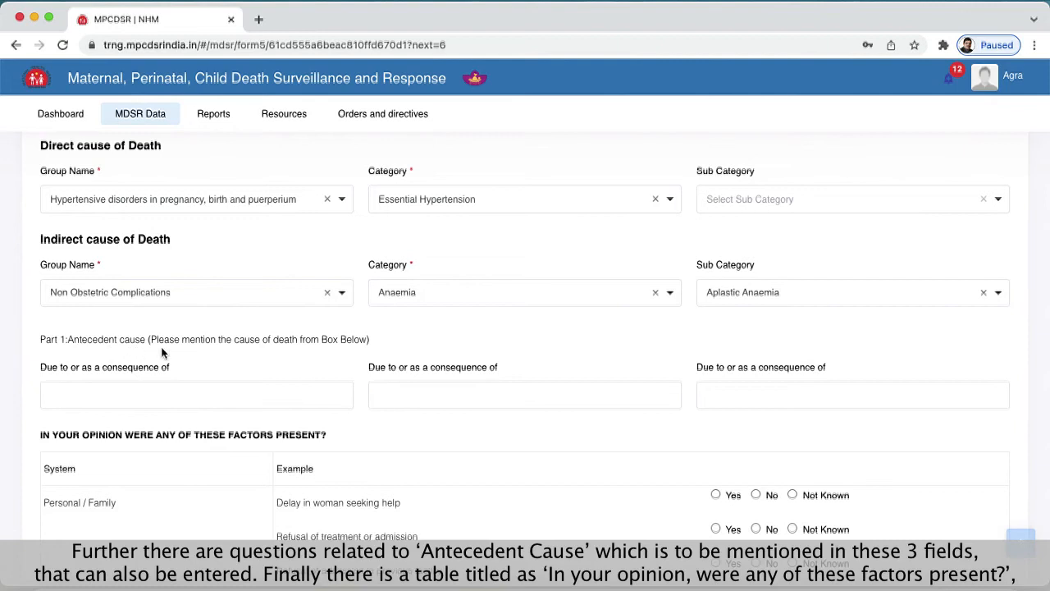
pyautogui.click(213, 398)
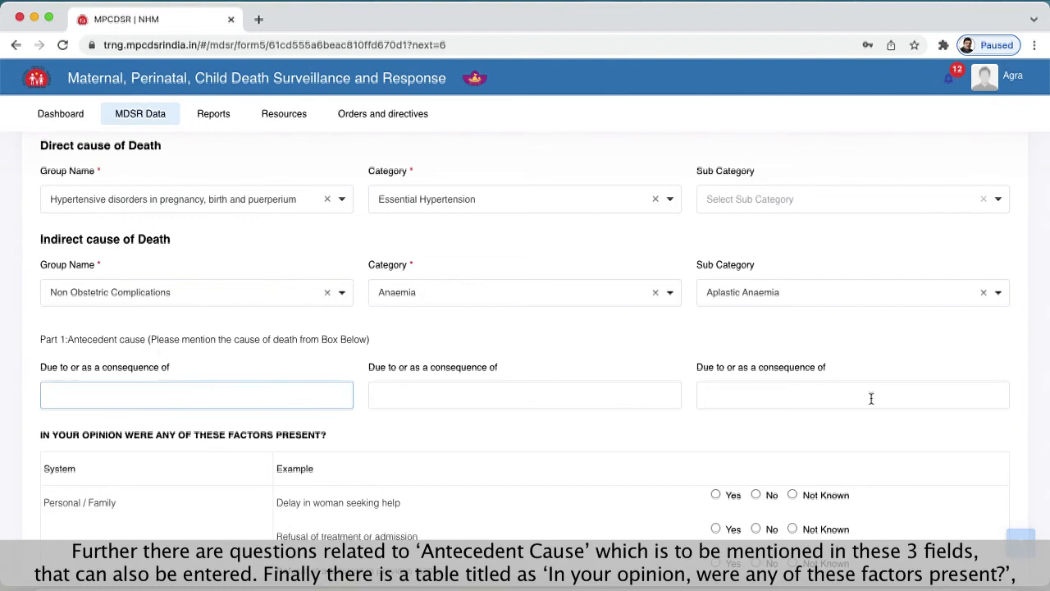
pyautogui.scroll(-5, 482, 426)
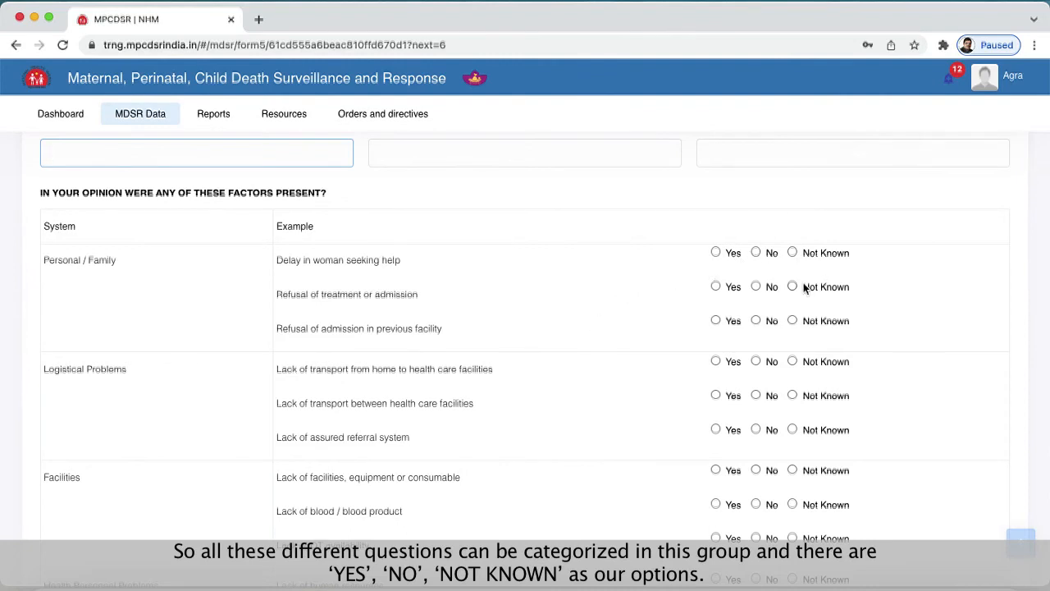
pyautogui.scroll(-1, 619, 278)
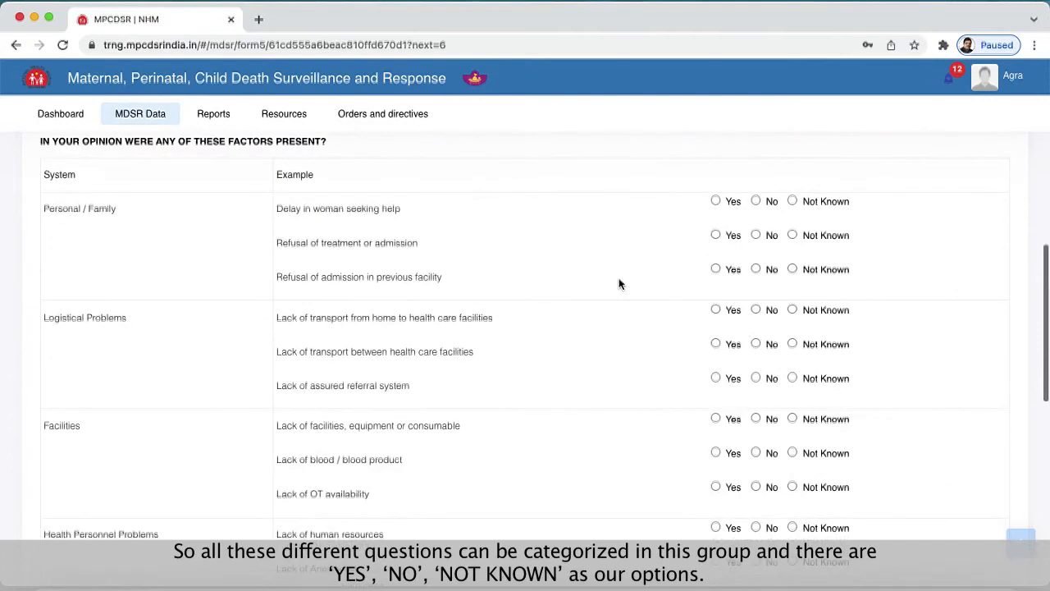
pyautogui.click(756, 201)
pyautogui.click(756, 236)
pyautogui.click(792, 269)
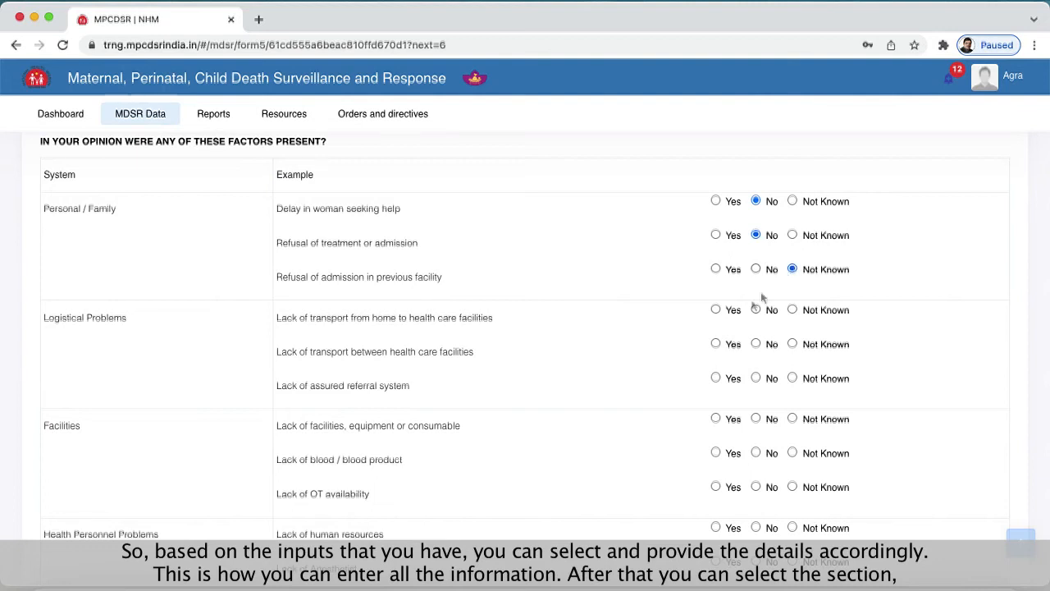
# - Answer the three Logistical Problems factors in order with Yes, Yes and Not Known
pyautogui.click(716, 309)
pyautogui.click(716, 343)
pyautogui.click(792, 379)
# - Mark the autopsy as Performed and enter "dbsbbsd bisndns ndisnd s" as the final diagnosis
pyautogui.scroll(-5, 631, 308)
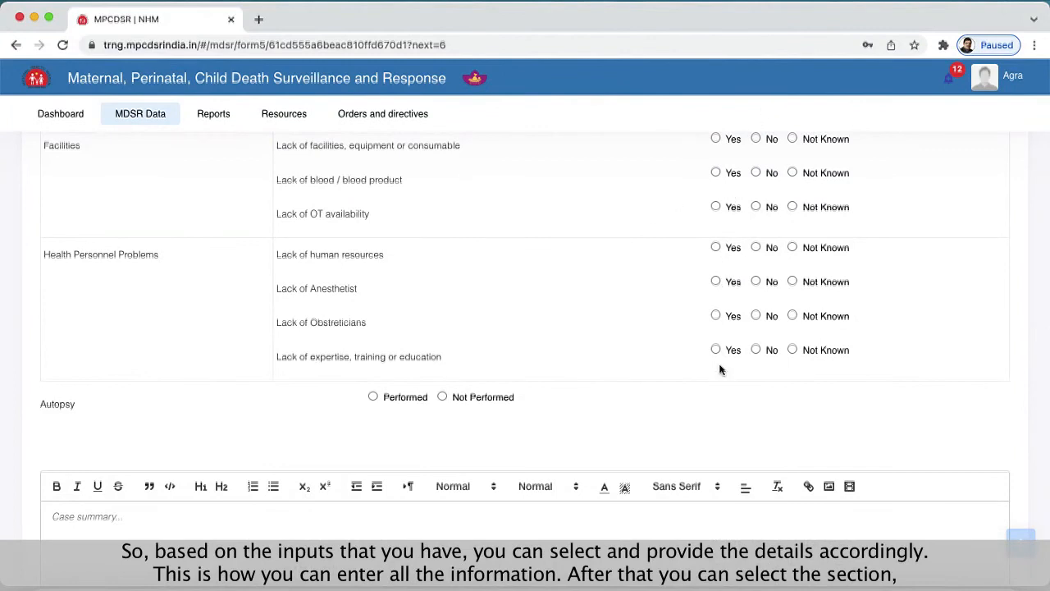
pyautogui.scroll(-2, 720, 369)
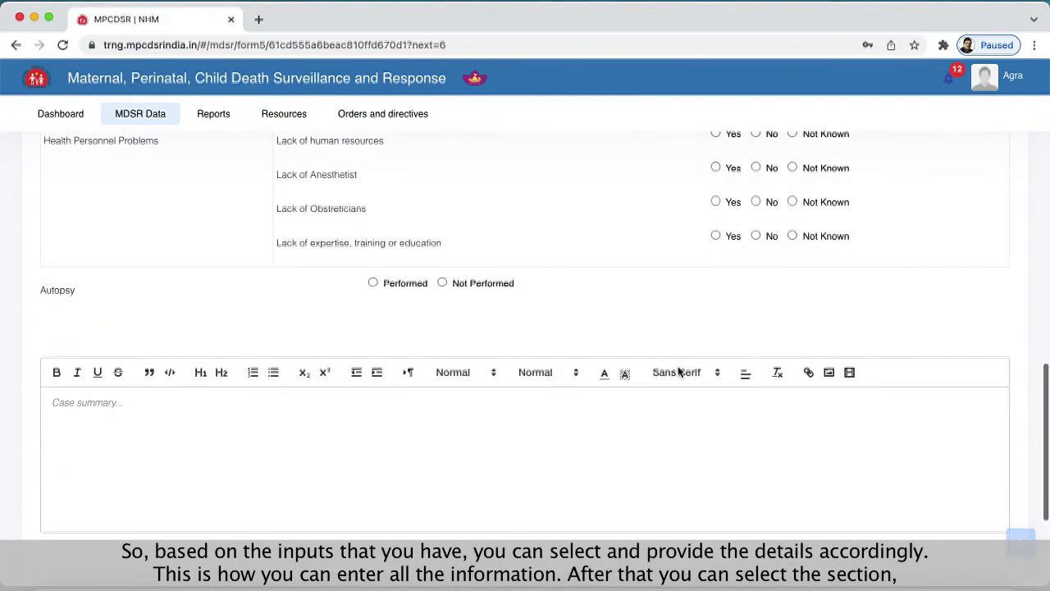
pyautogui.click(374, 280)
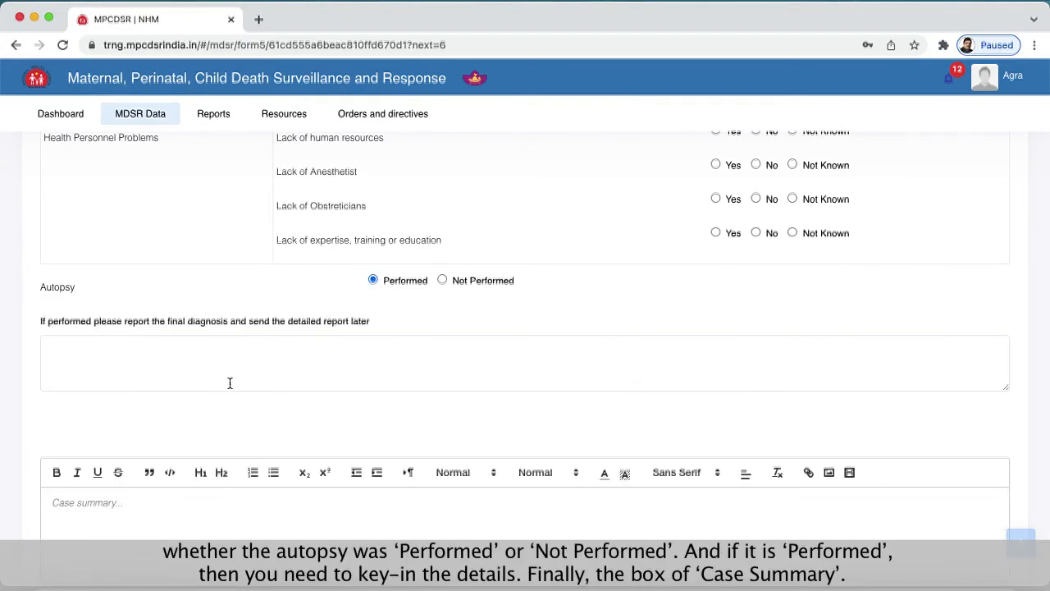
pyautogui.click(232, 370)
pyautogui.write('dbsbbsd bisndns ndisnd s')
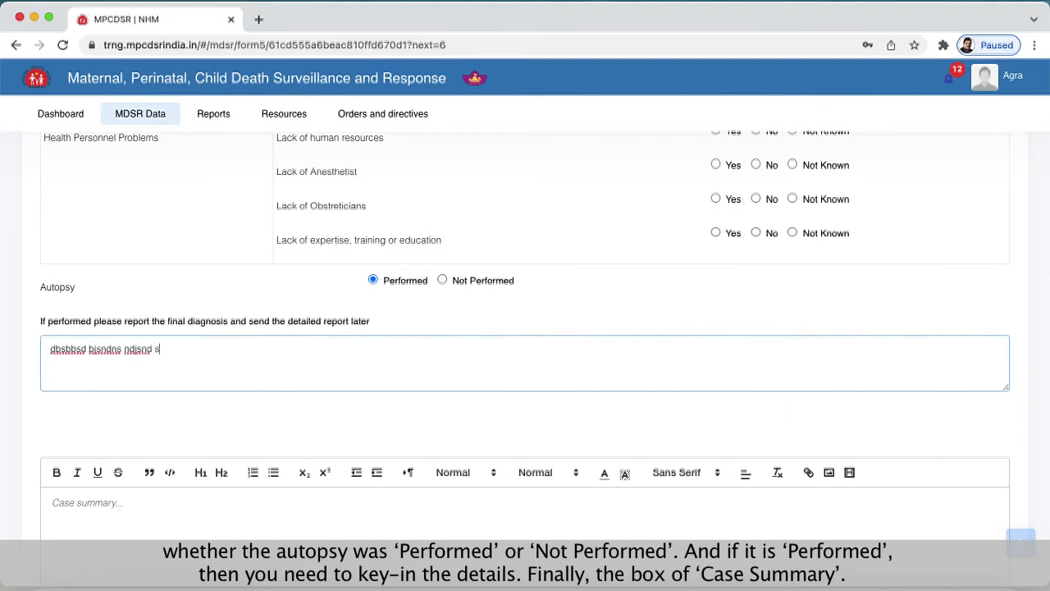
# - Leave the case summary empty, then save and close Form 5
pyautogui.scroll(-4, 344, 360)
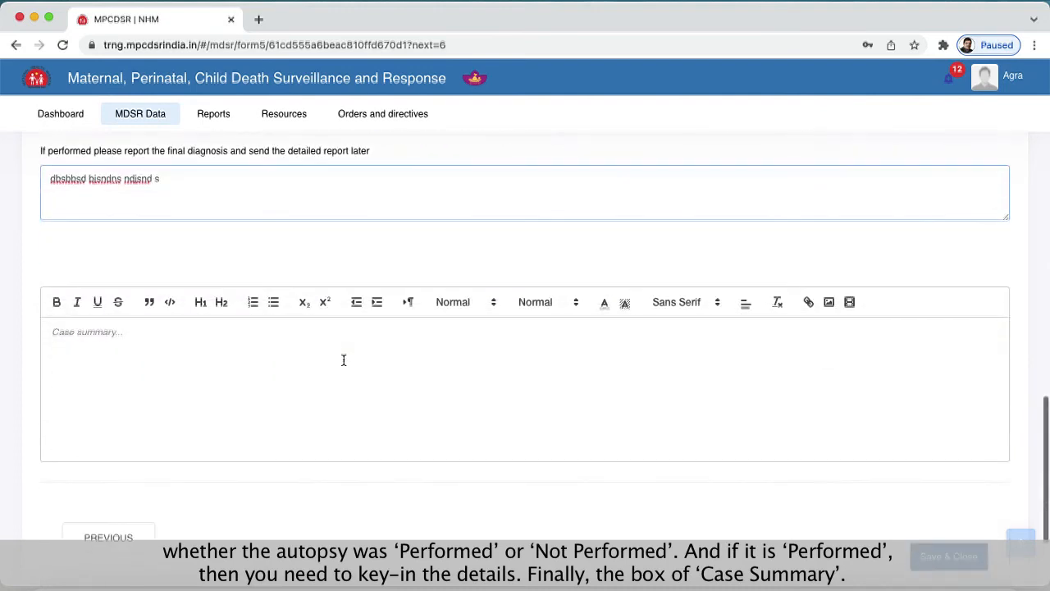
pyautogui.click(88, 344)
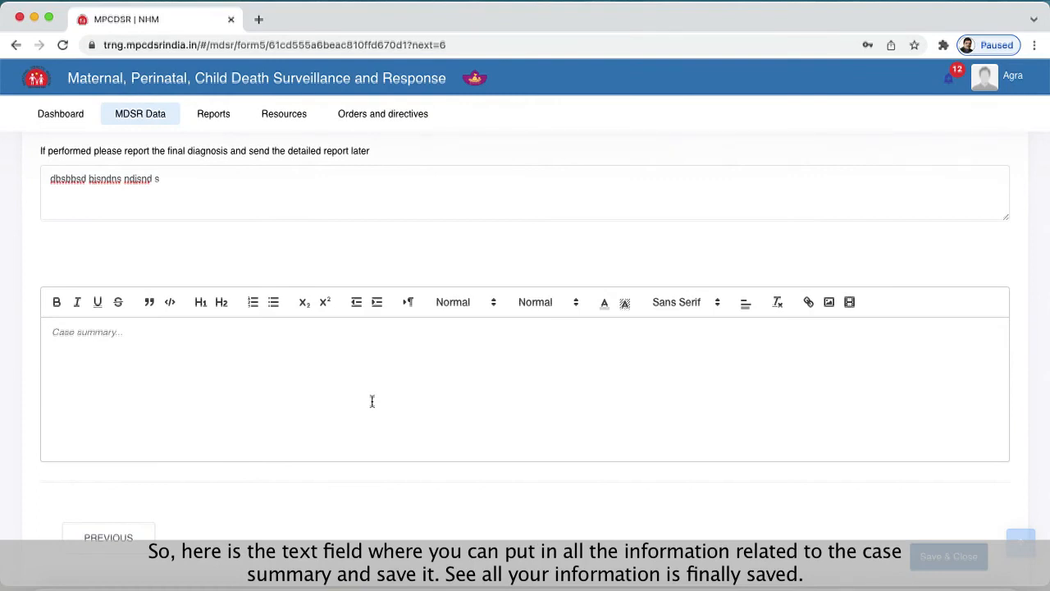
pyautogui.click(950, 557)
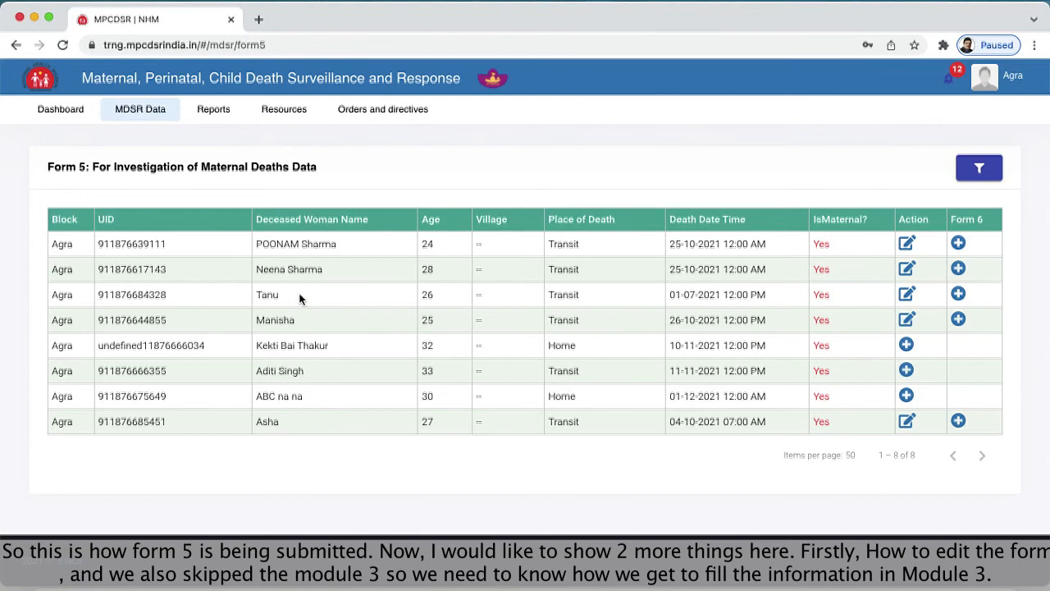
# - Reopen the Form 5 record in the list's third row for editing and set Module 1's period of death to During delivery
pyautogui.click(909, 295)
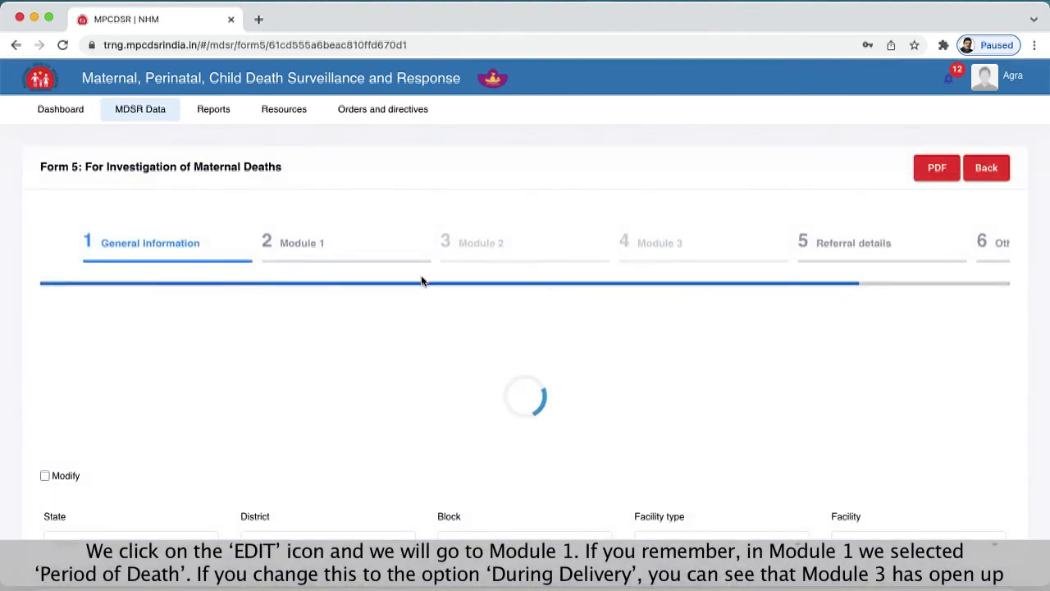
pyautogui.click(321, 245)
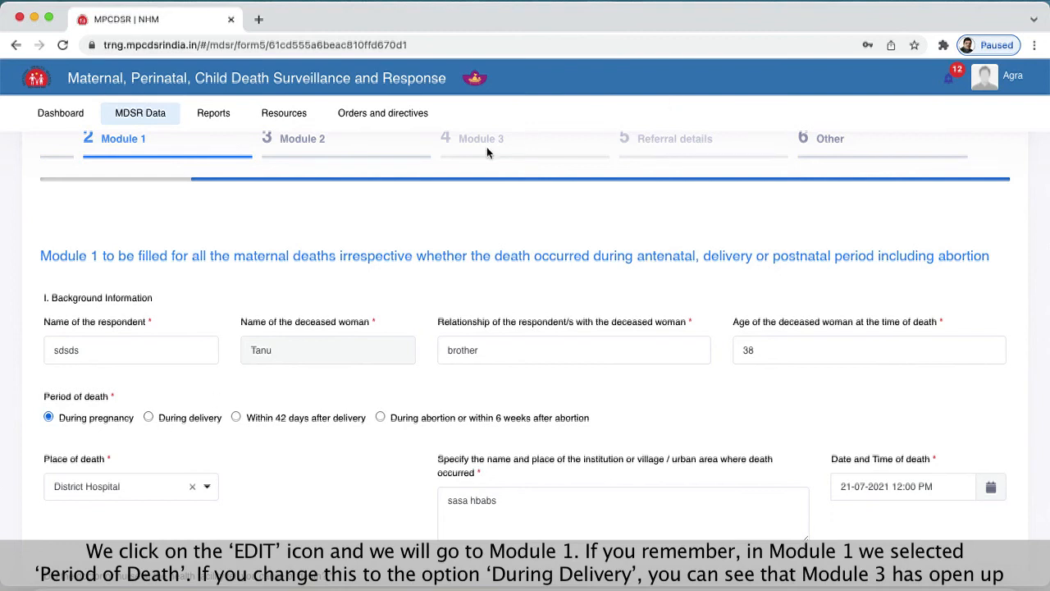
pyautogui.click(149, 417)
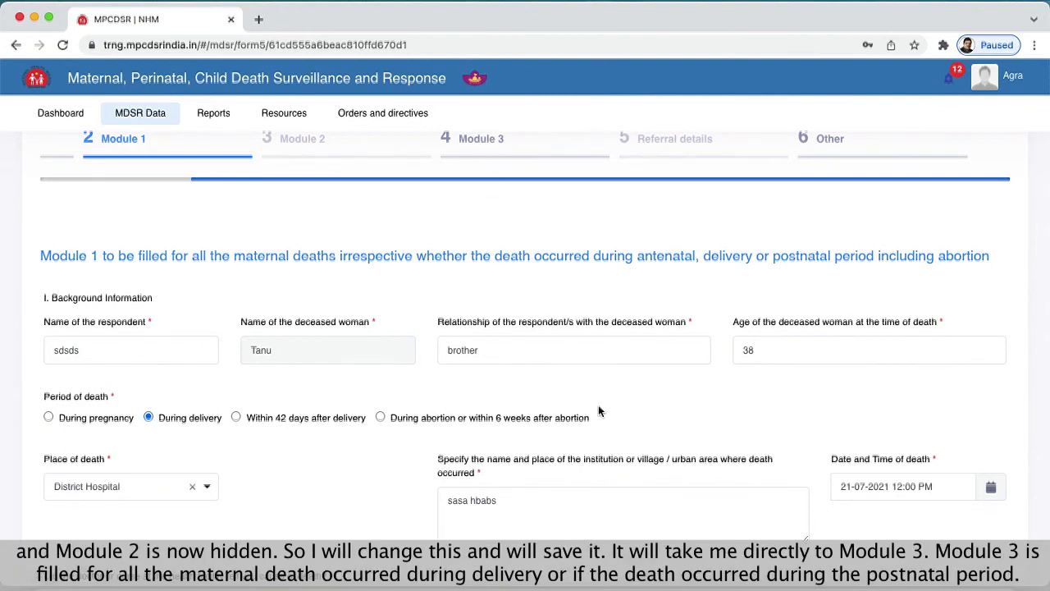
# - Save the changed Module 1 and continue to Module 3
pyautogui.scroll(-5, 603, 411)
pyautogui.scroll(-7, 866, 497)
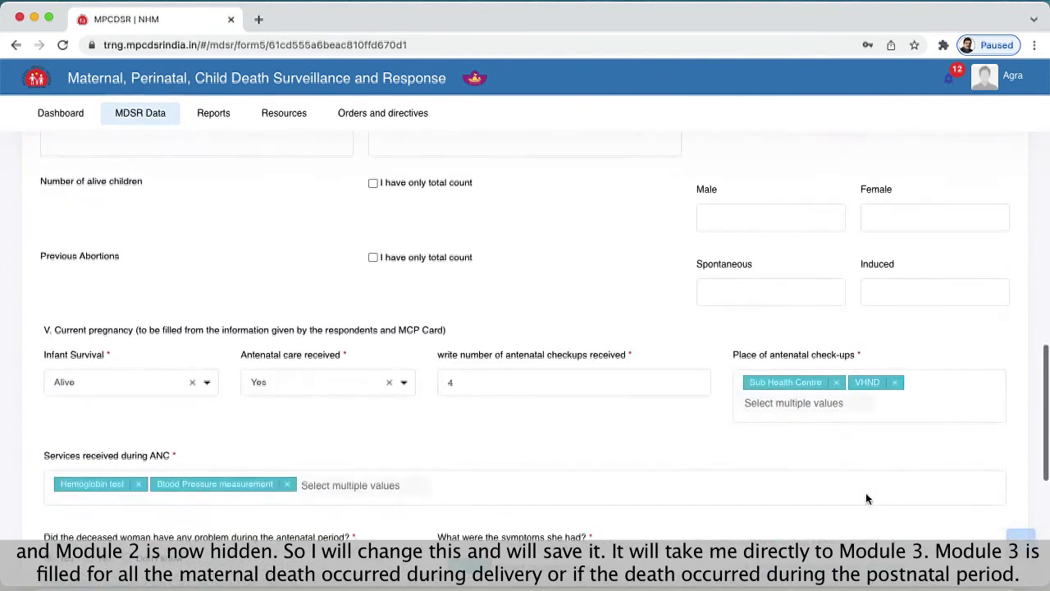
pyautogui.scroll(-5, 859, 456)
pyautogui.click(935, 398)
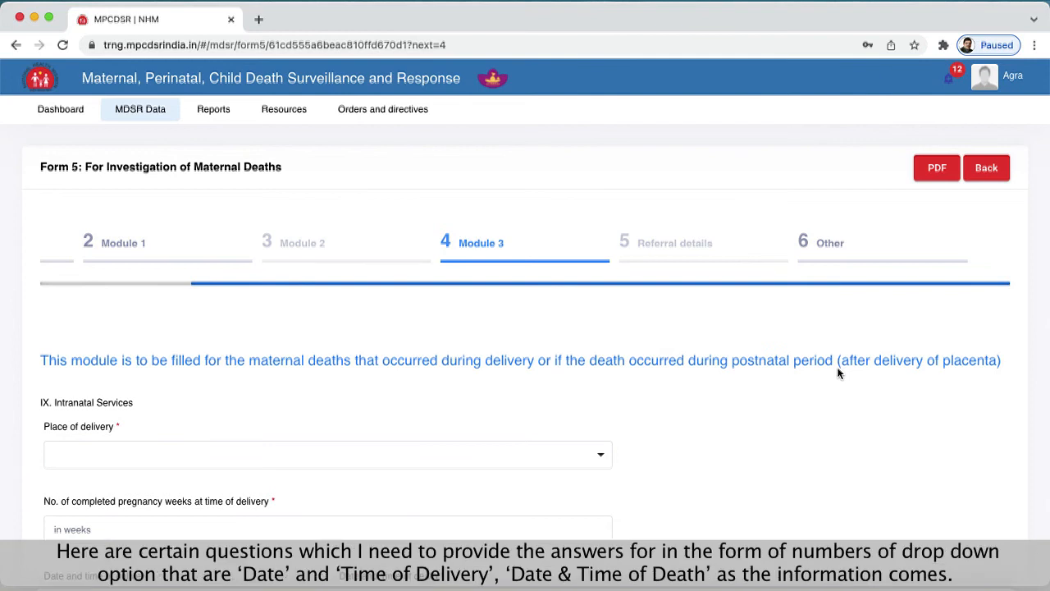
# - Set the place of delivery to SHC and the completed pregnancy weeks at time of delivery to 24
pyautogui.scroll(-3, 428, 382)
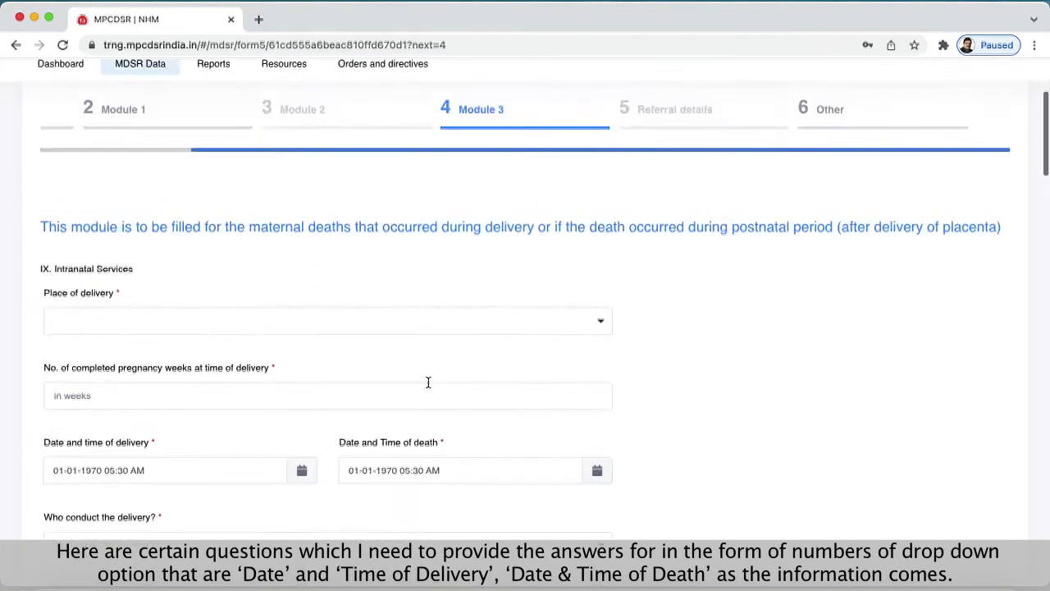
pyautogui.click(304, 295)
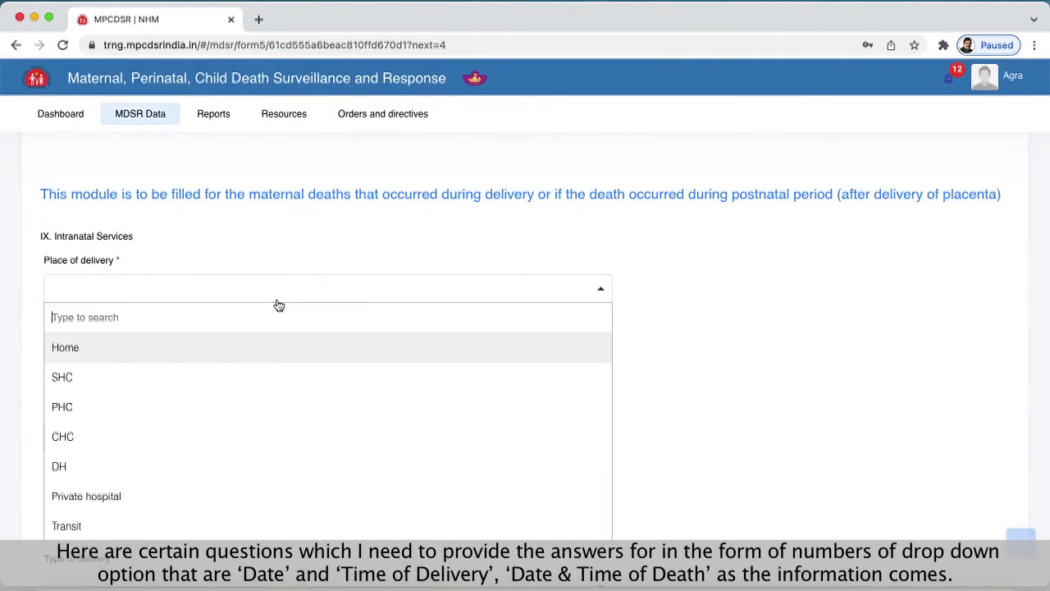
pyautogui.click(171, 376)
pyautogui.click(152, 357)
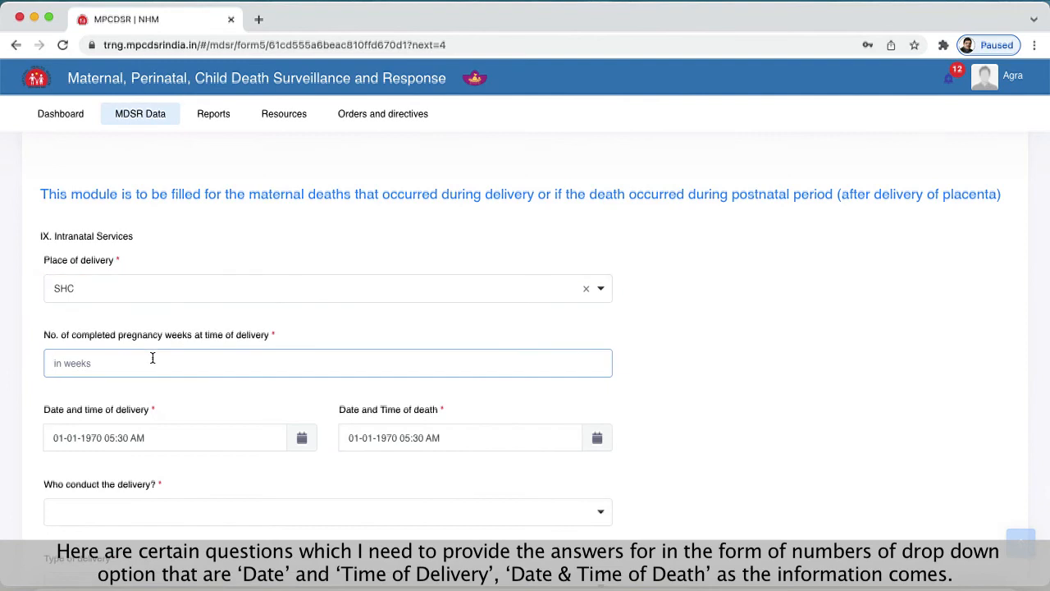
pyautogui.write('24')
pyautogui.click(240, 400)
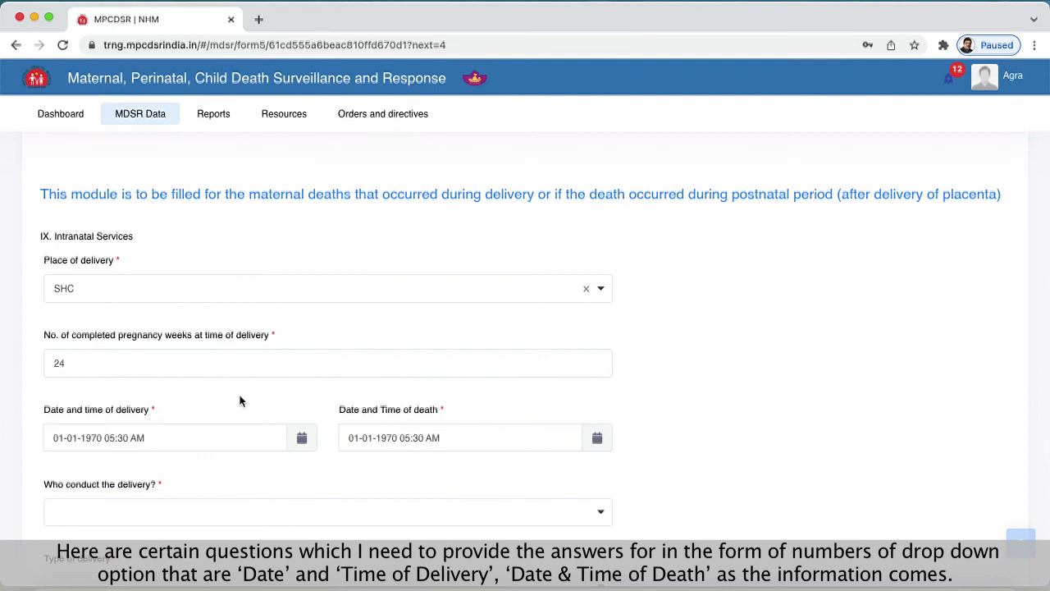
# - Set the date of delivery to 28-12-2021
pyautogui.scroll(-5, 239, 400)
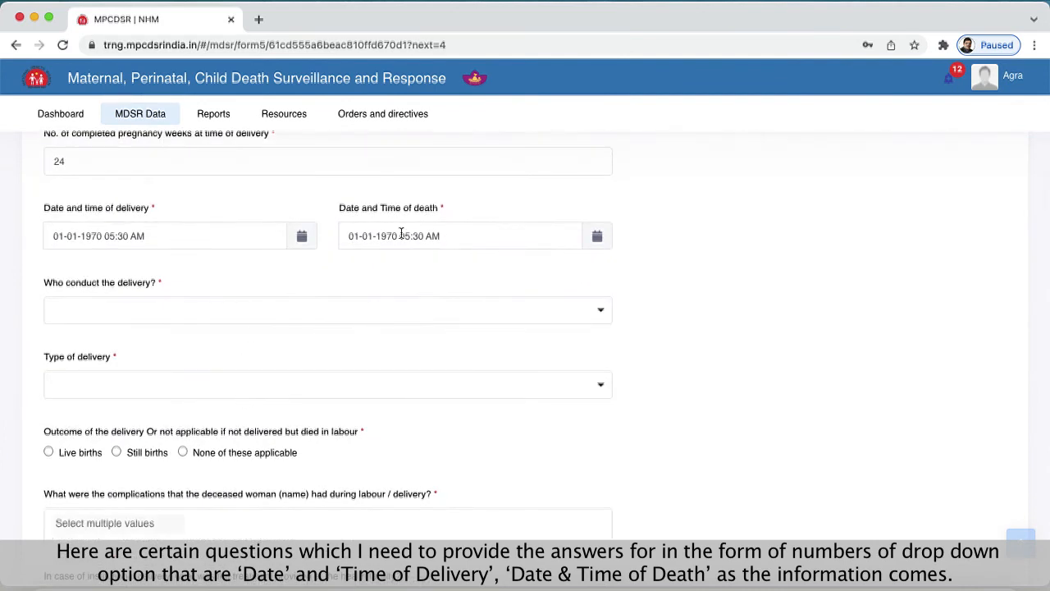
pyautogui.click(300, 240)
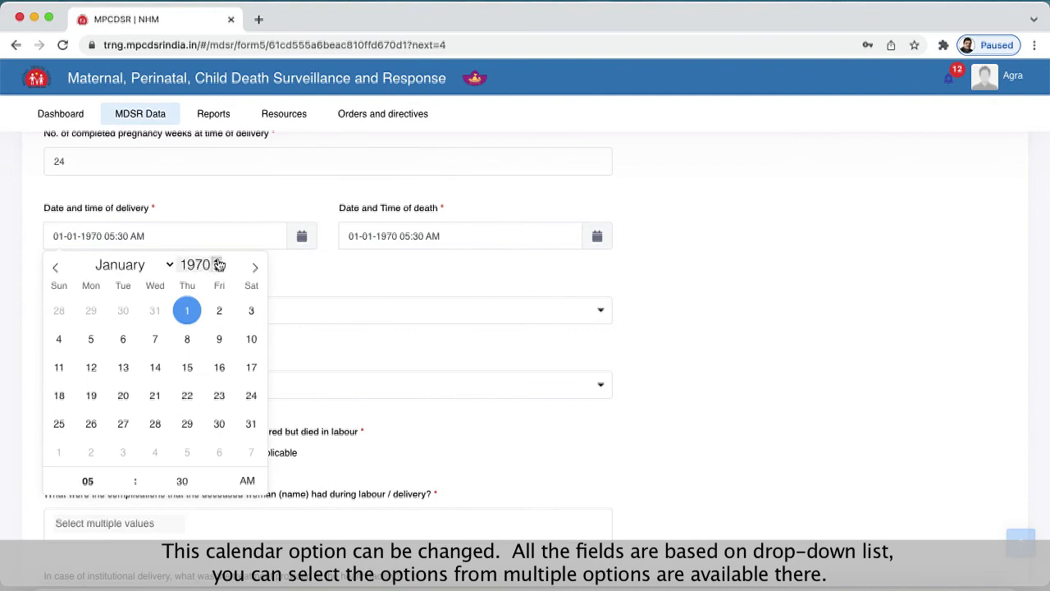
pyautogui.doubleClick(193, 264)
pyautogui.write('2021')
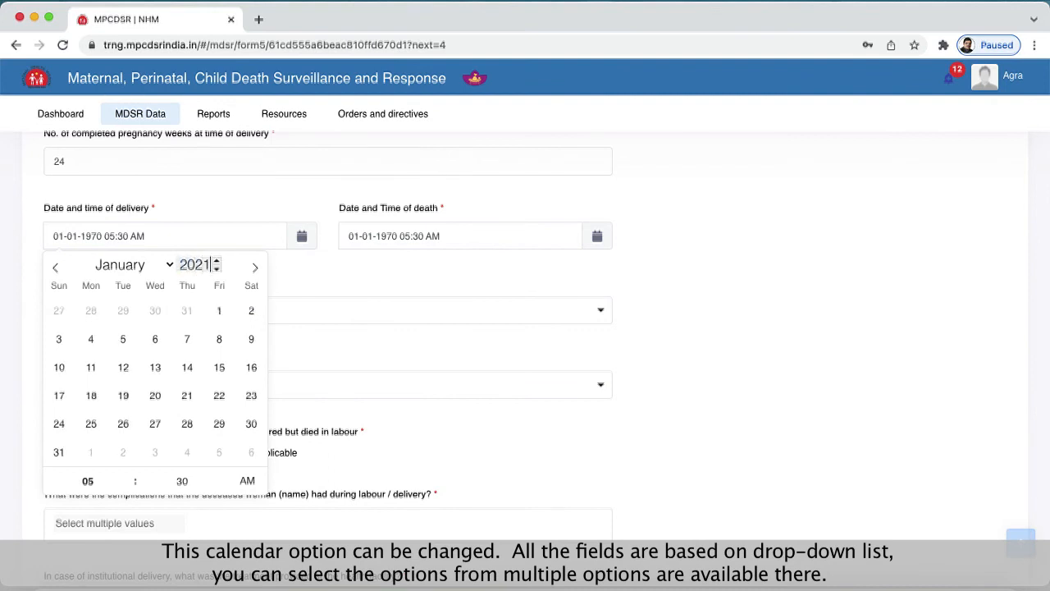
pyautogui.click(167, 264)
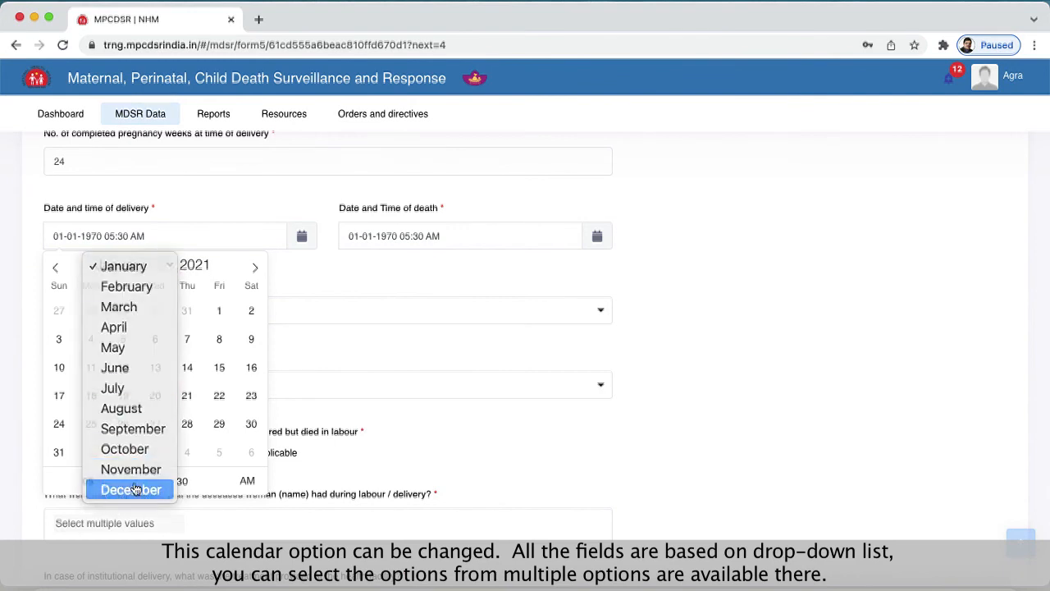
pyautogui.click(134, 490)
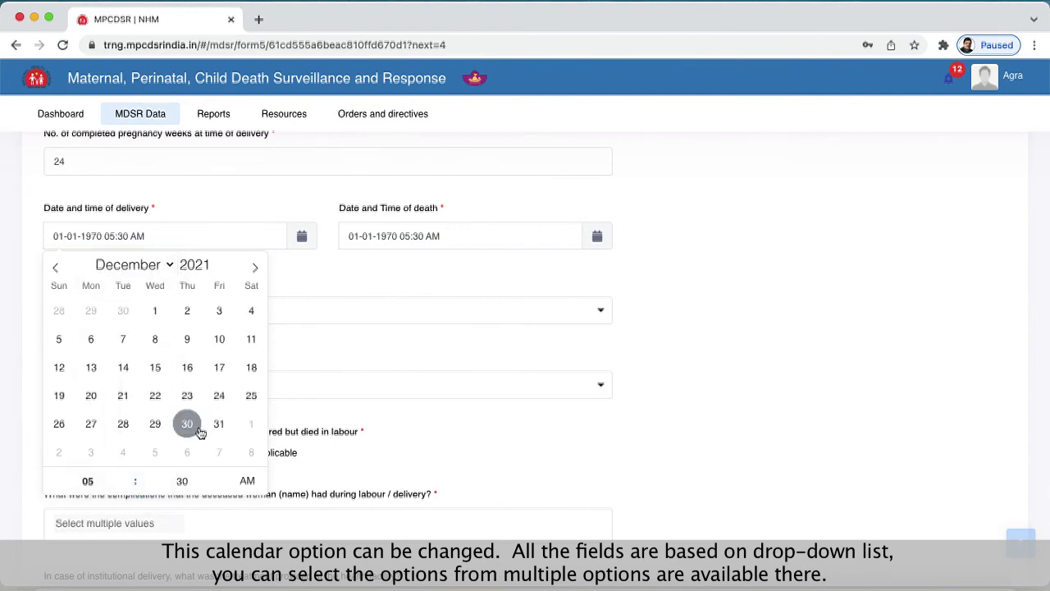
pyautogui.click(123, 423)
# - Set the date of death to 30-12-2022 and choose AYUSH Doctor as the person who conducted the delivery
pyautogui.click(423, 236)
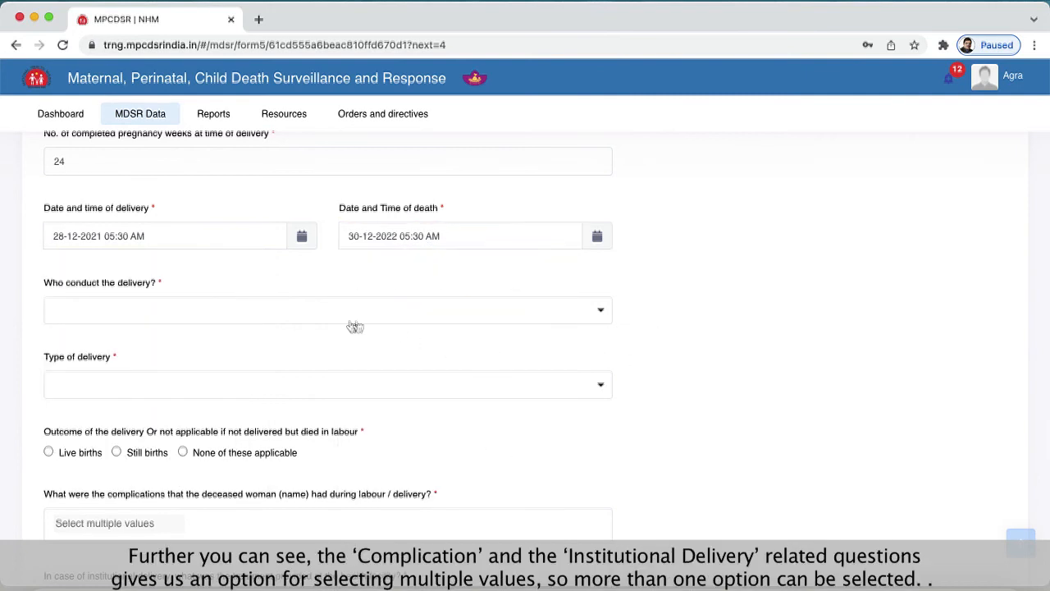
pyautogui.click(296, 304)
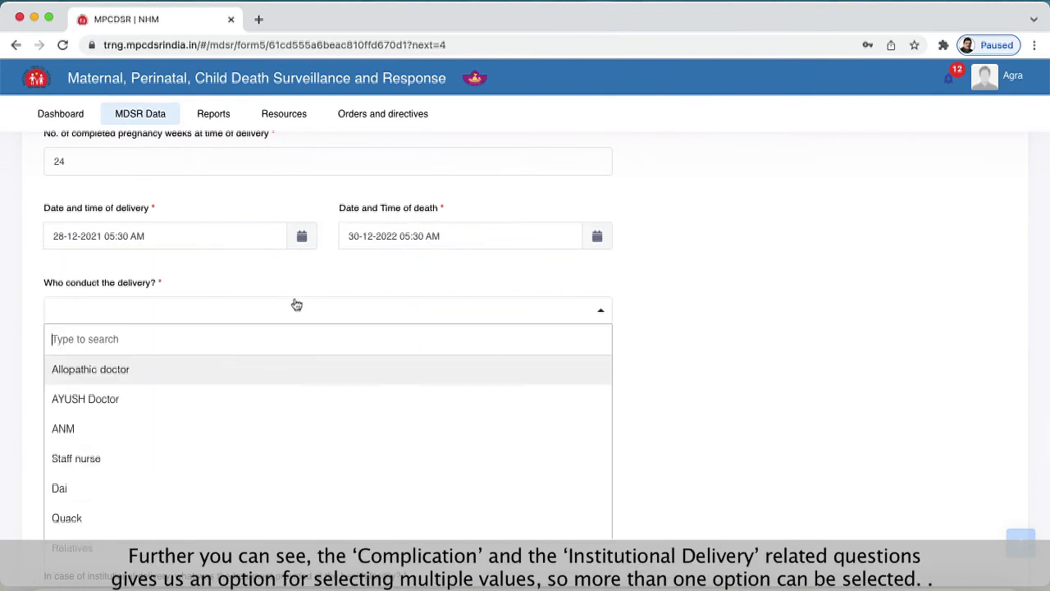
pyautogui.click(199, 396)
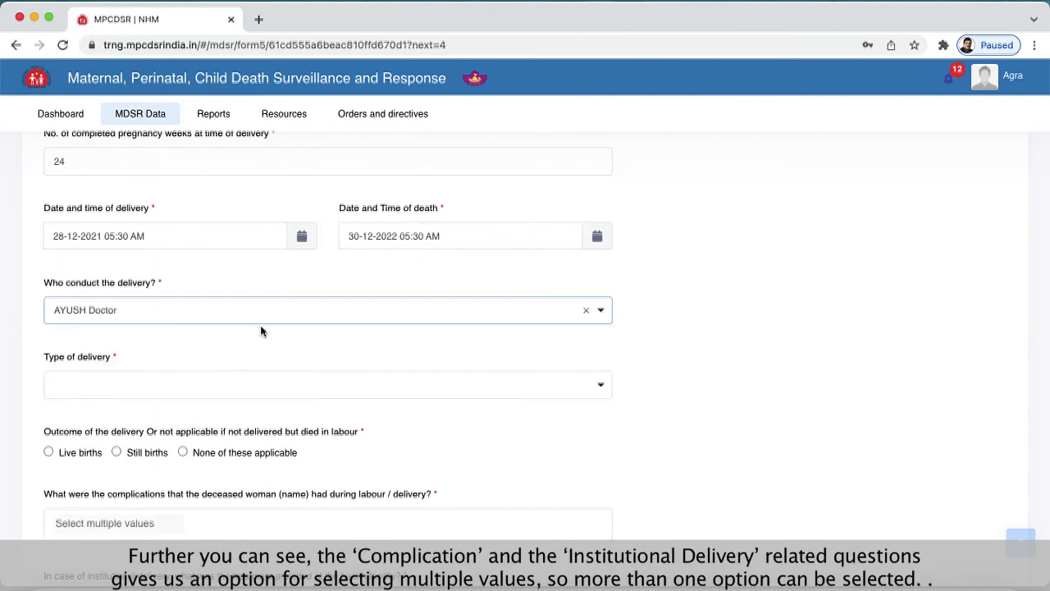
# - Set the type of delivery to C-section and the outcome of the delivery to Live births
pyautogui.click(194, 384)
pyautogui.click(133, 470)
pyautogui.scroll(-5, 846, 407)
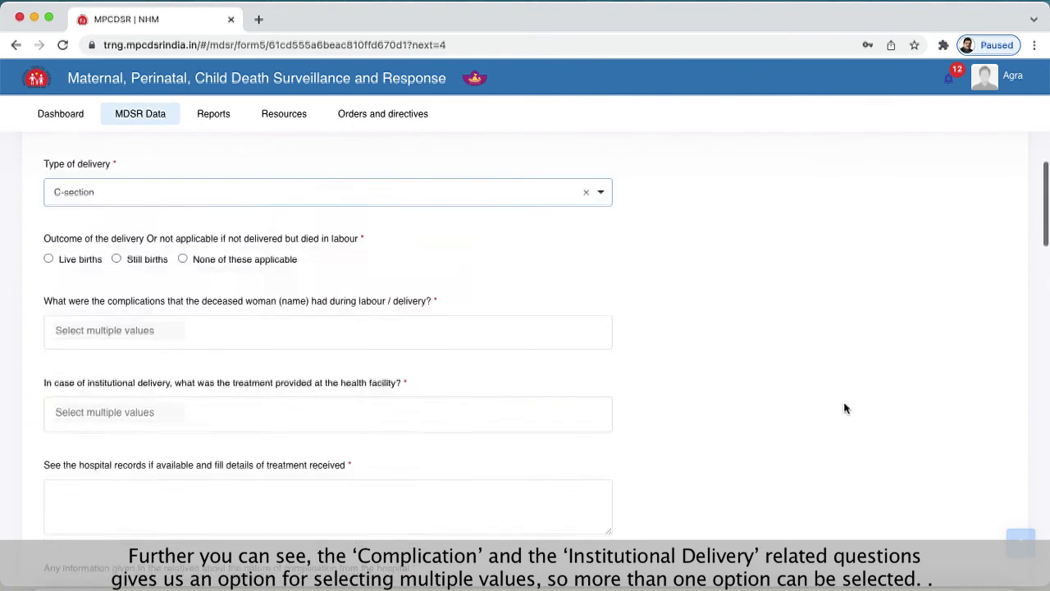
pyautogui.click(49, 252)
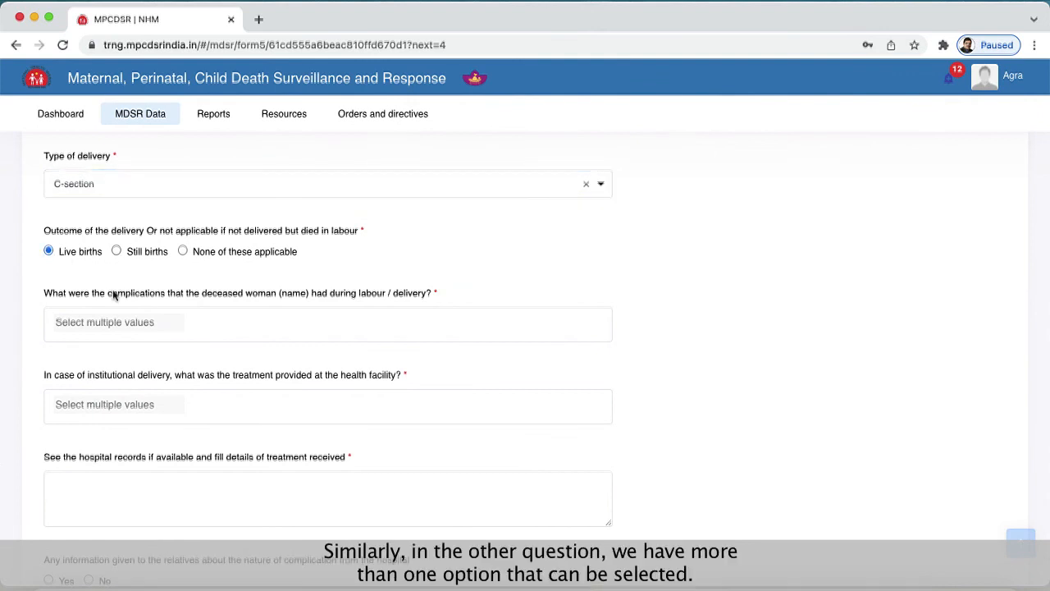
# - Choose Inversion of the uterus and Unconsciousness as the complications during labour / delivery
pyautogui.scroll(-1, 173, 312)
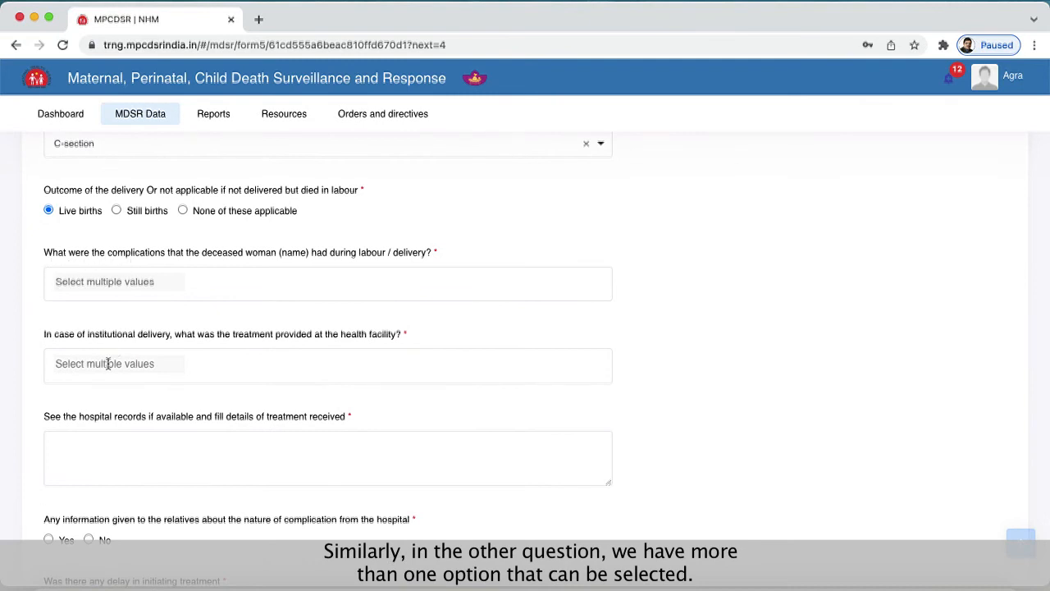
pyautogui.click(126, 283)
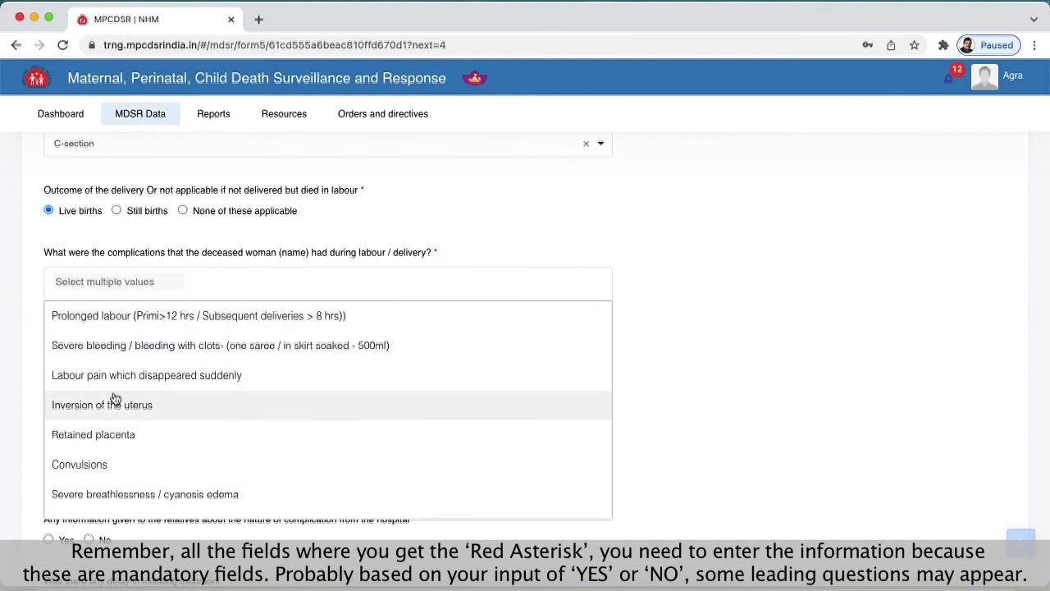
pyautogui.click(111, 406)
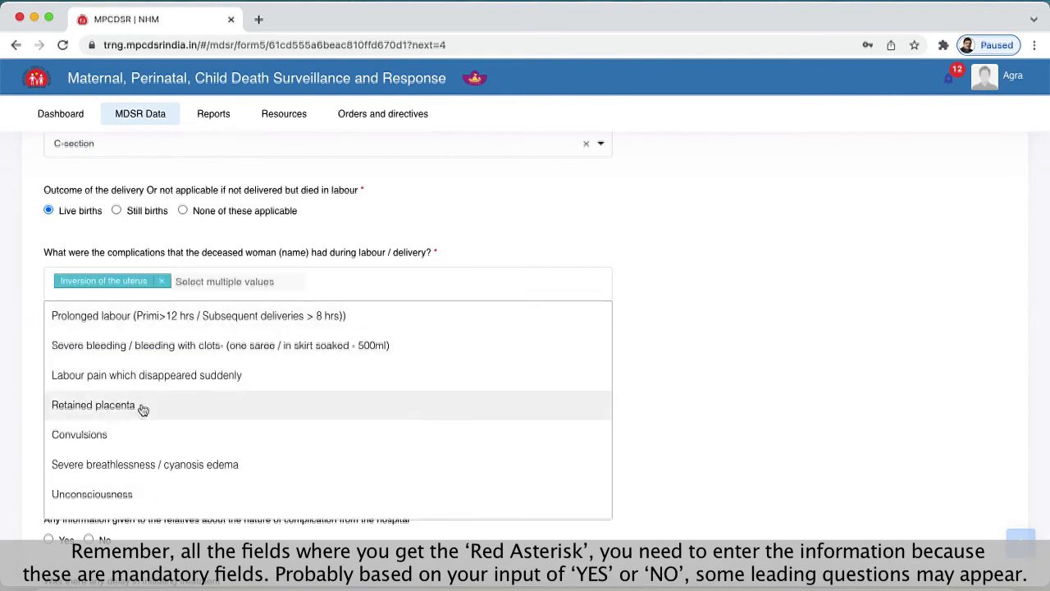
pyautogui.click(76, 492)
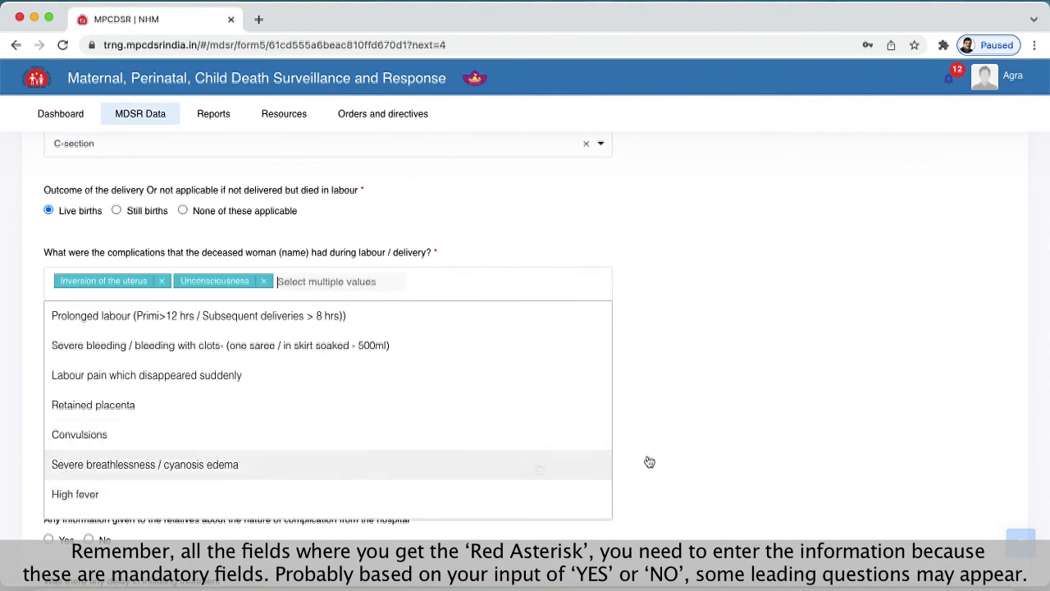
pyautogui.click(755, 443)
# - Choose Blood transfusion and Received IV drip as the treatment provided at the health facility for institutional delivery
pyautogui.click(181, 361)
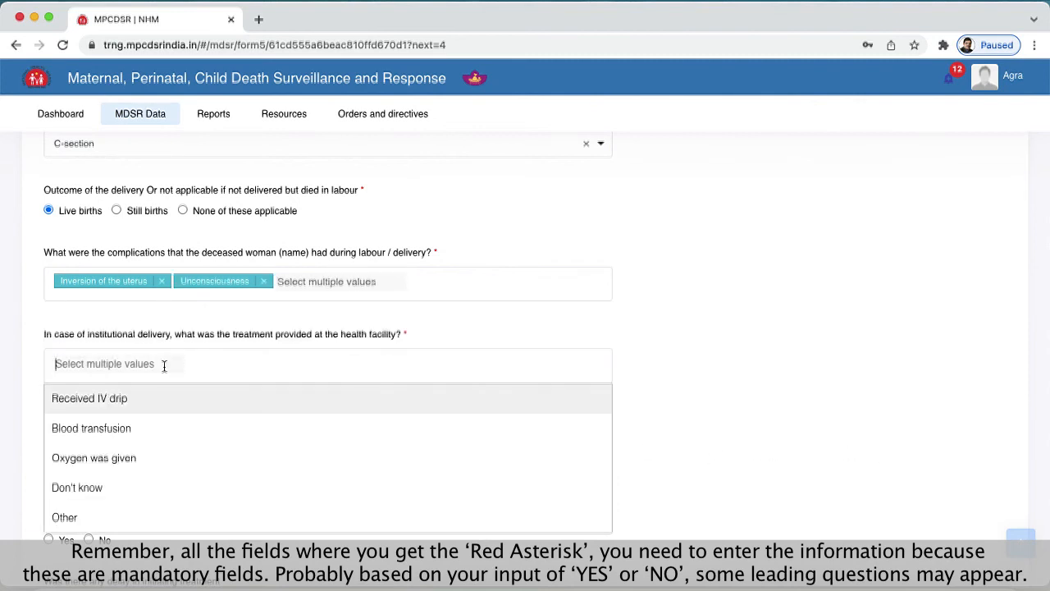
pyautogui.click(116, 430)
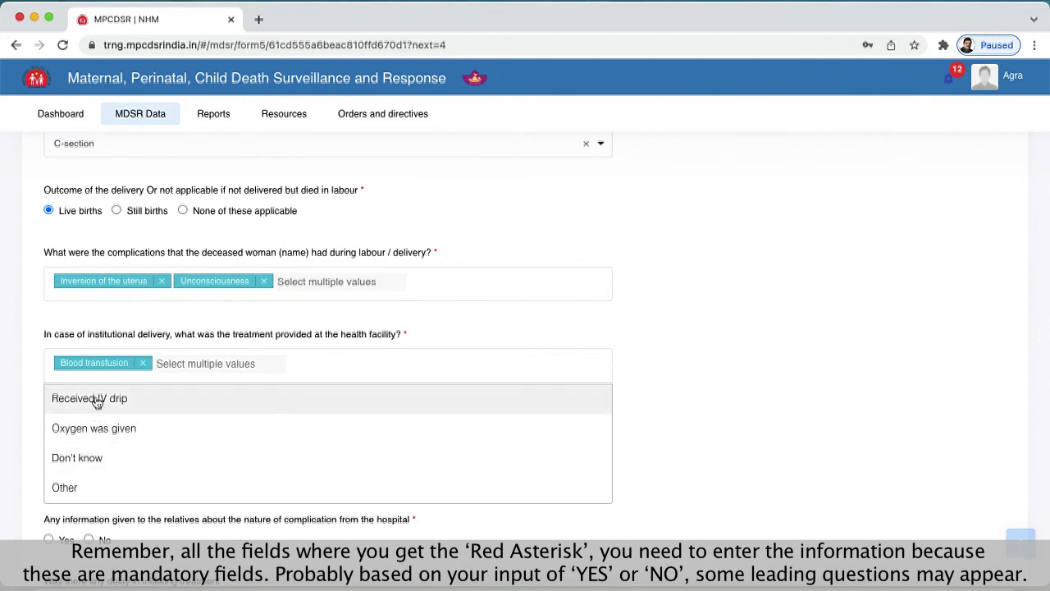
pyautogui.click(105, 399)
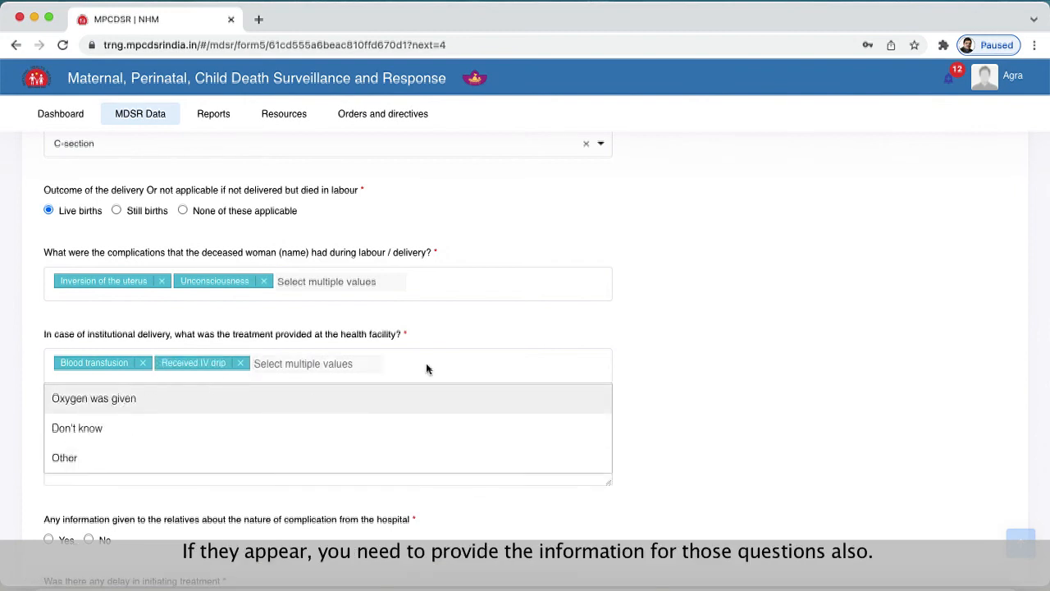
pyautogui.click(652, 341)
# - Enter "ccdcdd" as the details of treatment received from the hospital records
pyautogui.click(140, 459)
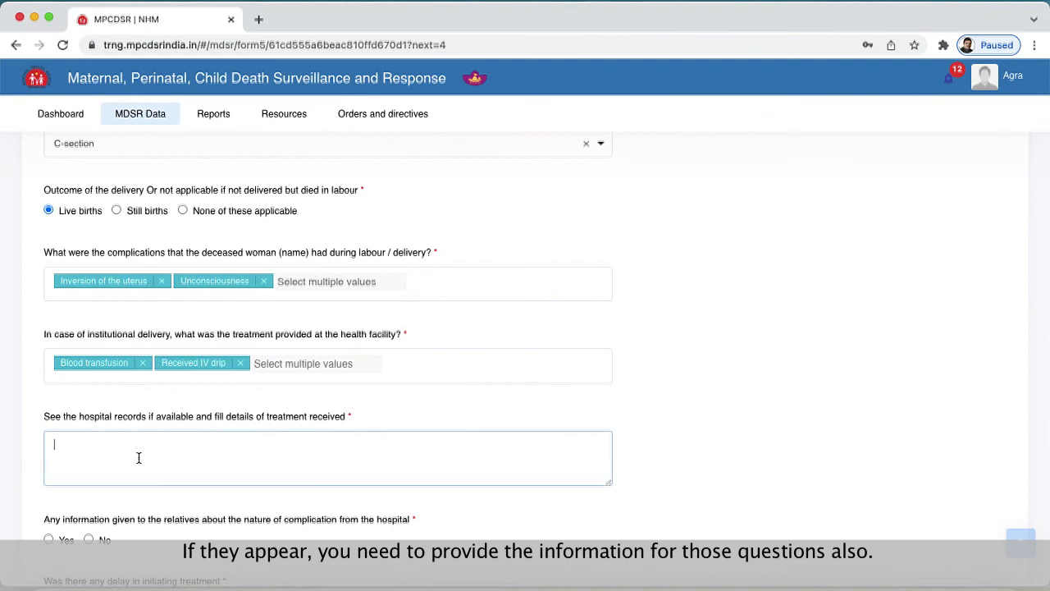
pyautogui.scroll(-2, 247, 501)
pyautogui.write('ccdcdd')
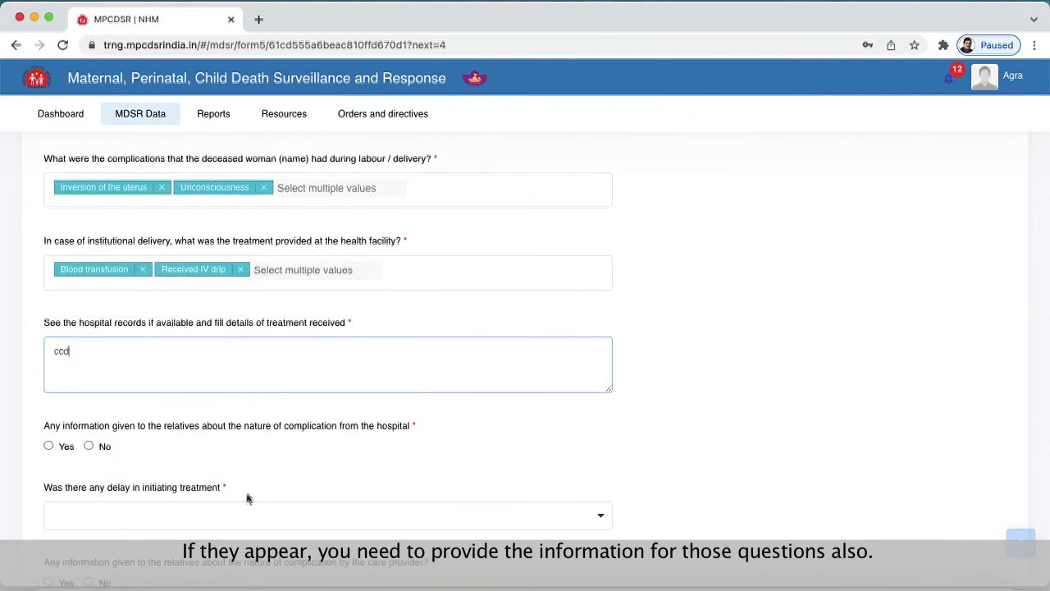
pyautogui.click(348, 325)
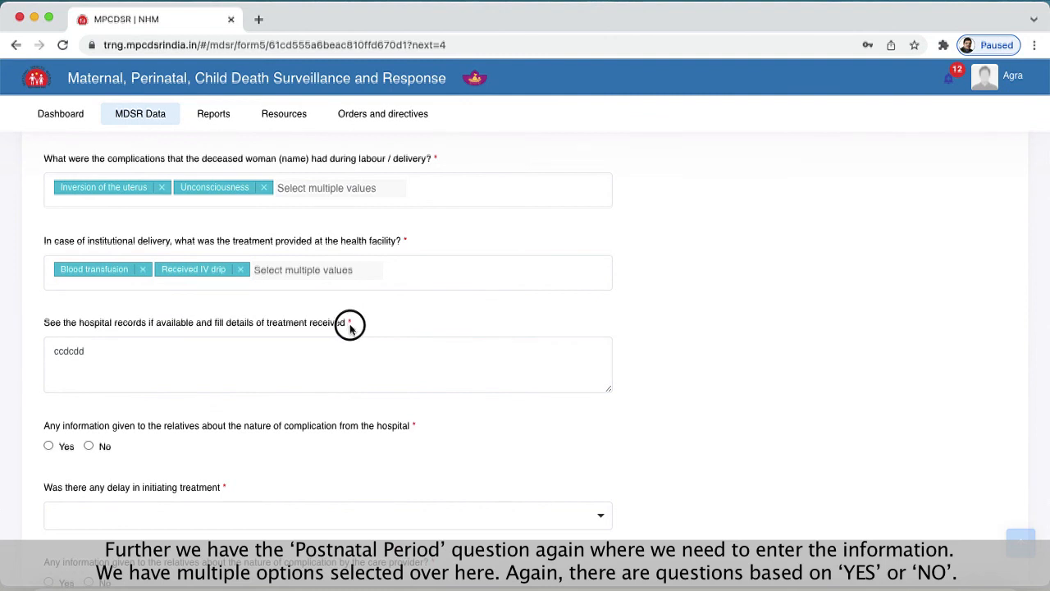
pyautogui.click(307, 351)
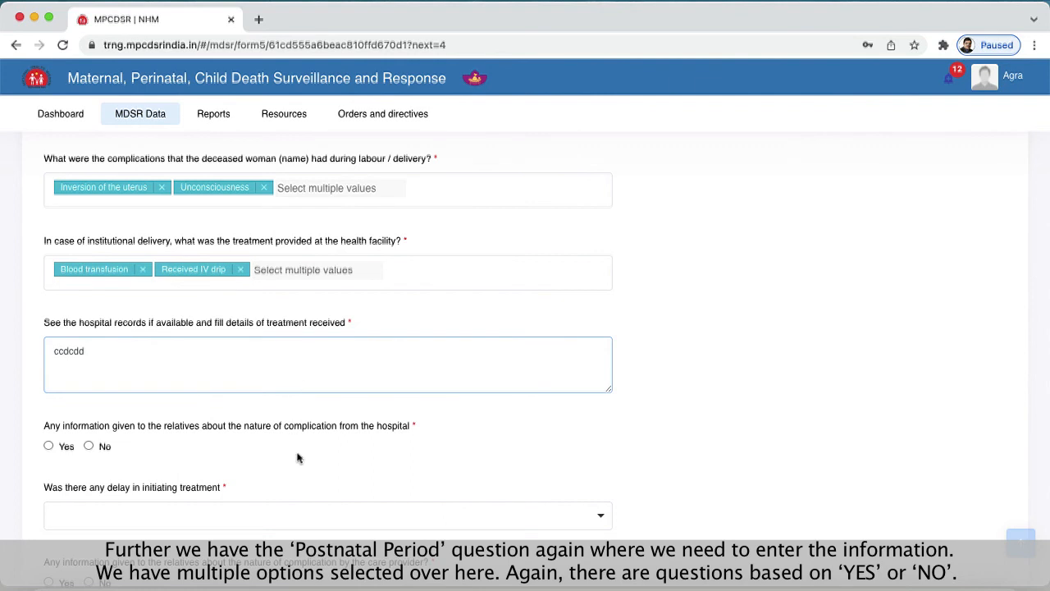
# - Answer No to information from the hospital and to treatment delay, and Yes to information by the care provider, described as "sdsdsdsdsd"
pyautogui.scroll(-2, 301, 452)
pyautogui.click(88, 366)
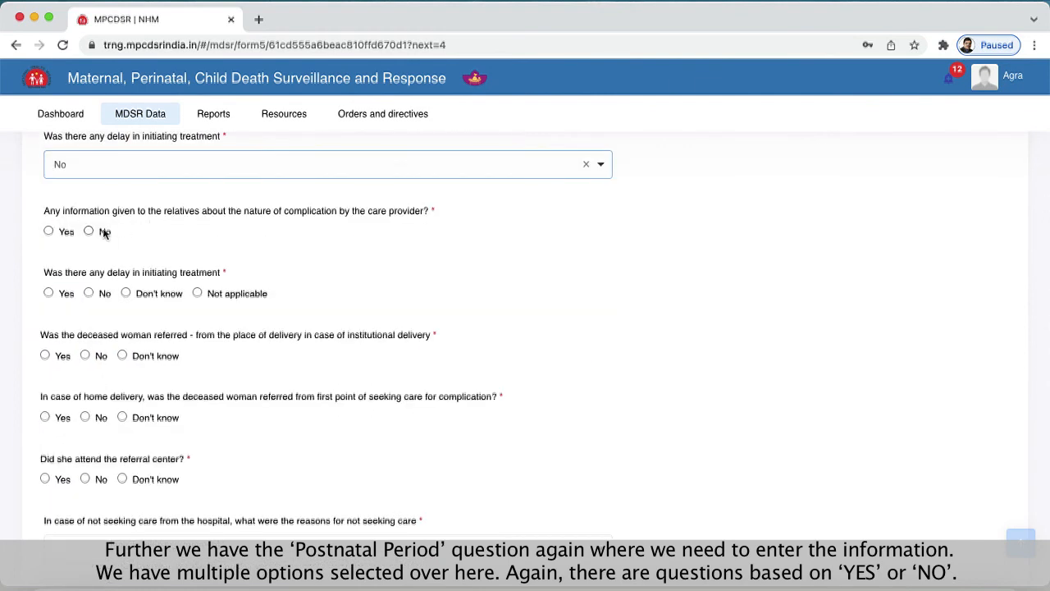
pyautogui.click(50, 233)
pyautogui.click(767, 239)
pyautogui.write('sdsdsdsdsd')
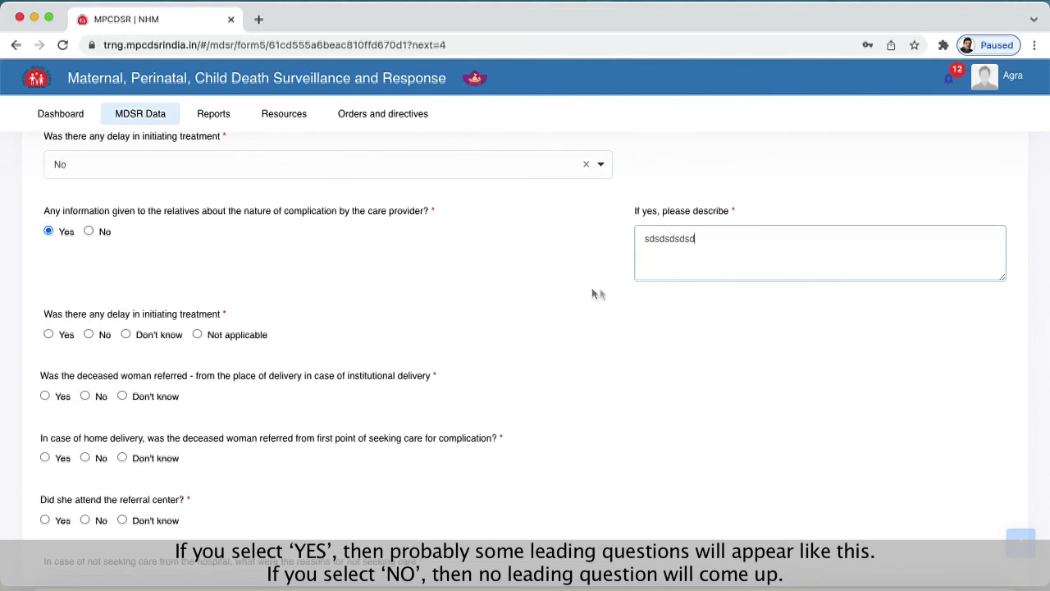
# - Answer No to the next treatment delay question and Don't know to the institutional referral, home-delivery referral and referral center attendance questions
pyautogui.click(88, 334)
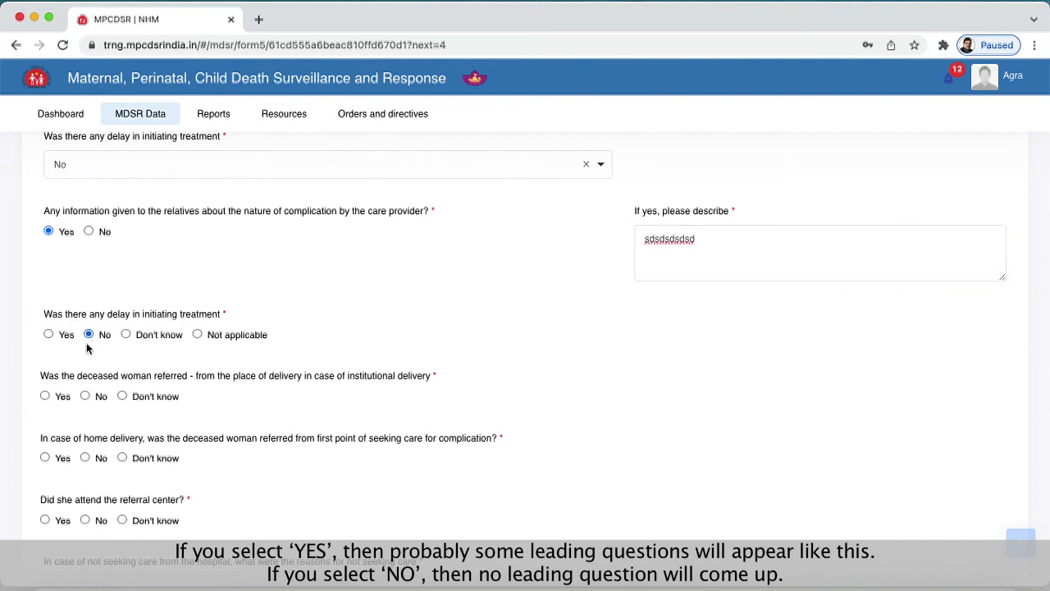
pyautogui.click(122, 395)
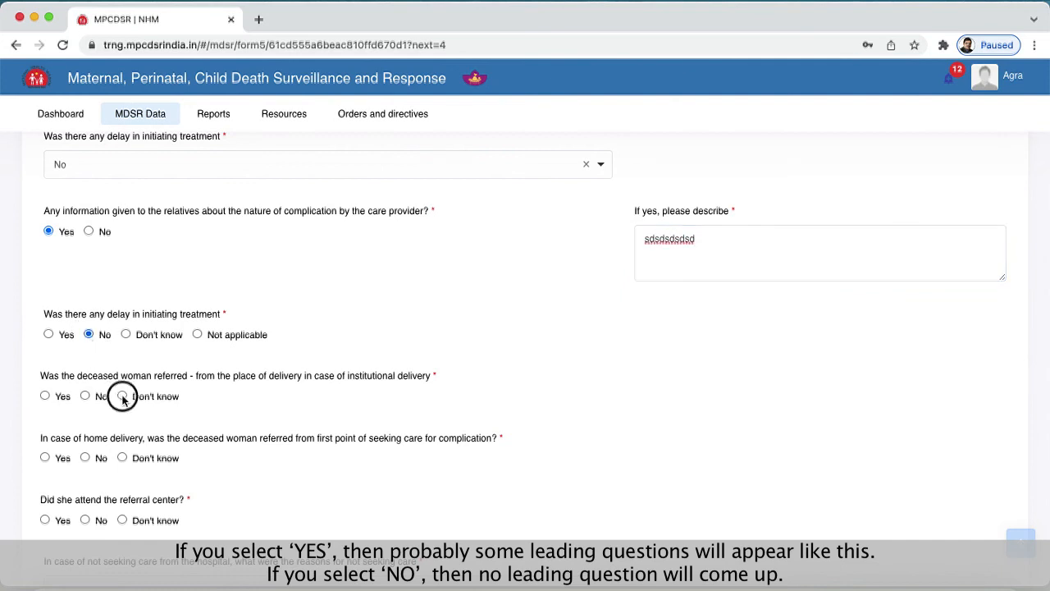
pyautogui.click(124, 458)
pyautogui.click(122, 520)
# - Give Health facility was very far as the reason for not seeking care, with No for hospital information and Don't know for treatment delay
pyautogui.scroll(-4, 321, 428)
pyautogui.scroll(-5, 319, 426)
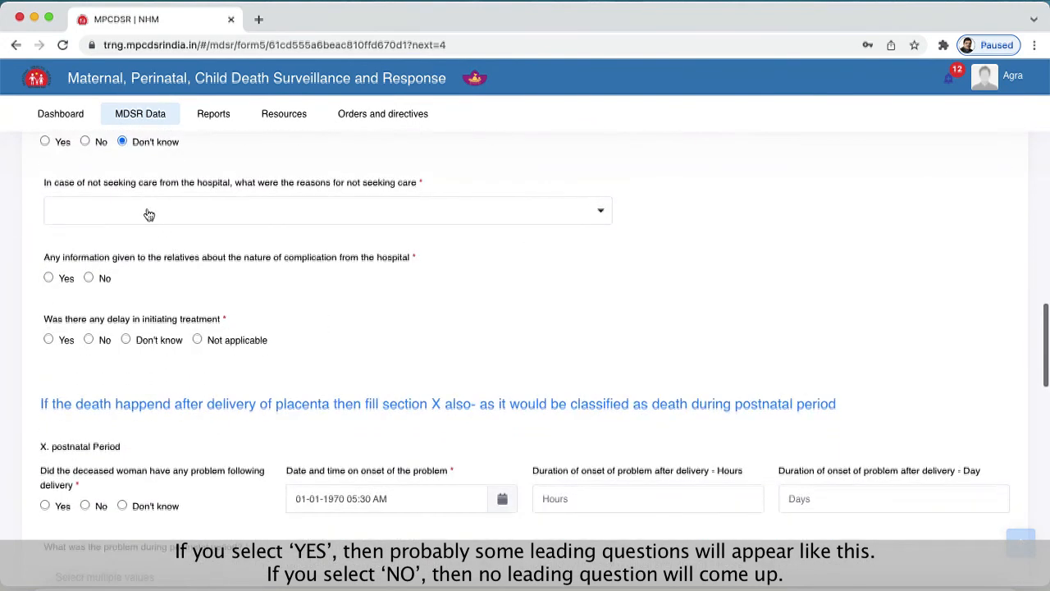
pyautogui.click(149, 214)
pyautogui.click(159, 302)
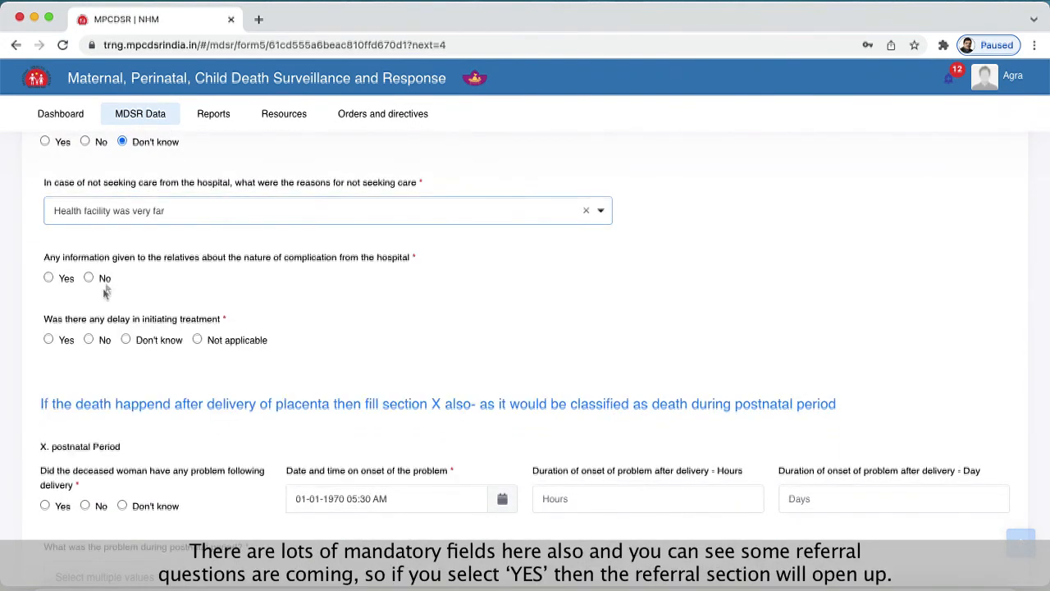
pyautogui.click(88, 279)
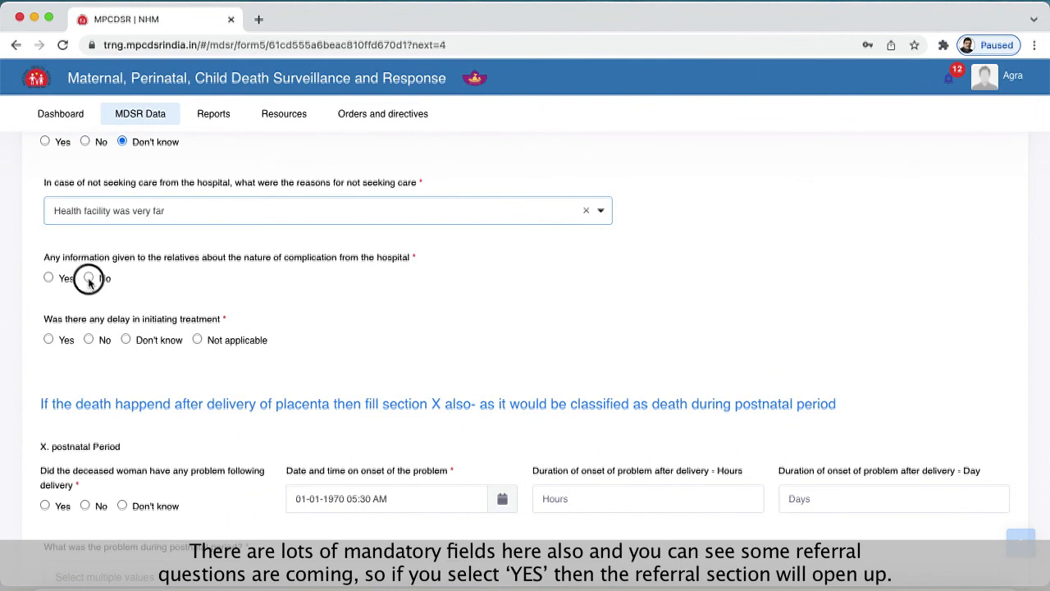
pyautogui.click(127, 339)
# - Answer Yes to being referred and attending the referral center in the postnatal period section, and check the form's Referral details stage
pyautogui.scroll(-5, 399, 328)
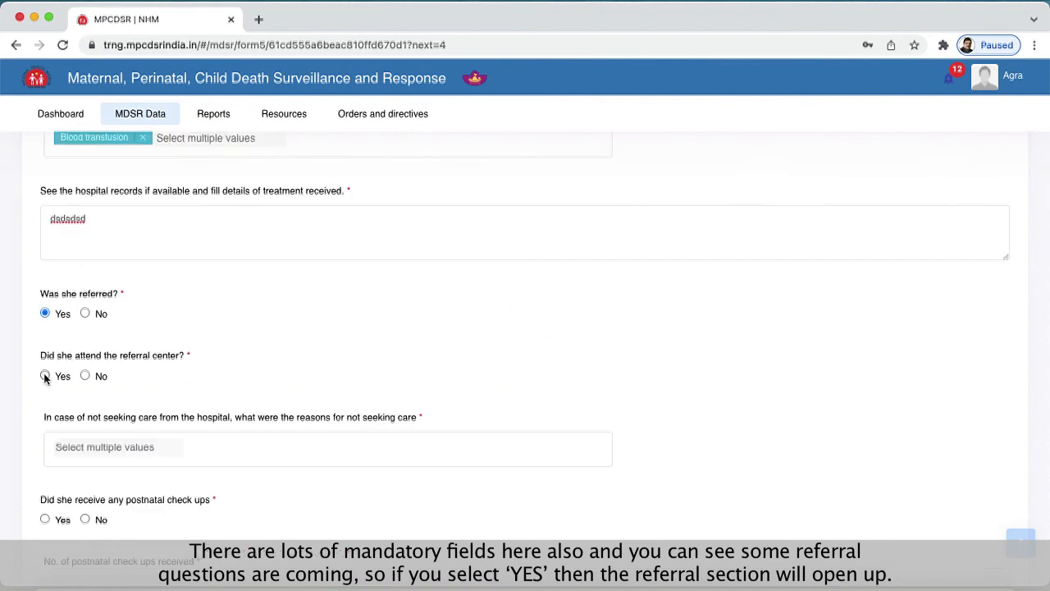
pyautogui.click(44, 375)
pyautogui.scroll(10, 277, 389)
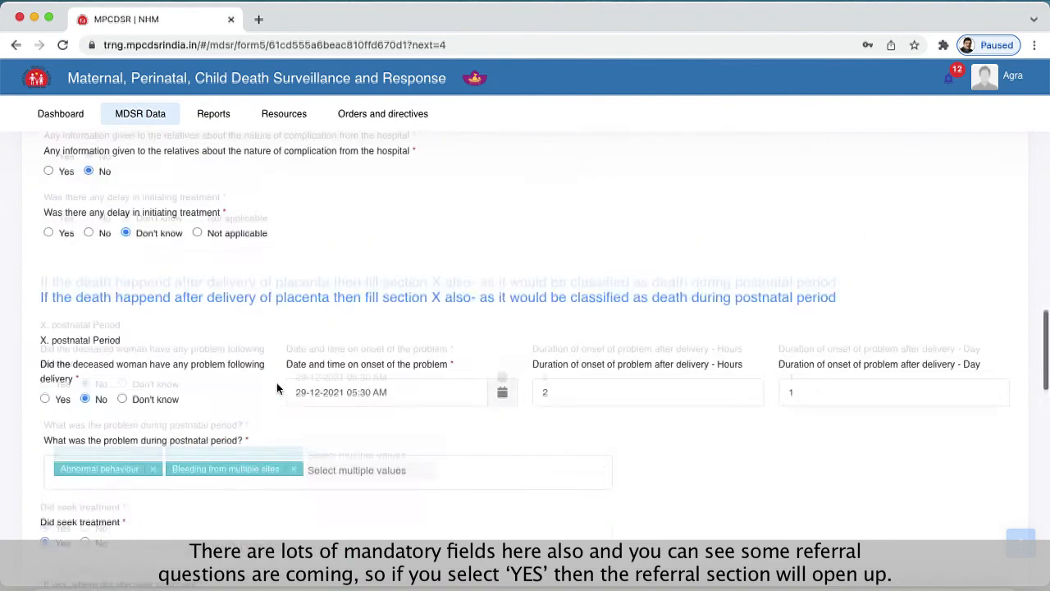
pyautogui.scroll(15, 276, 382)
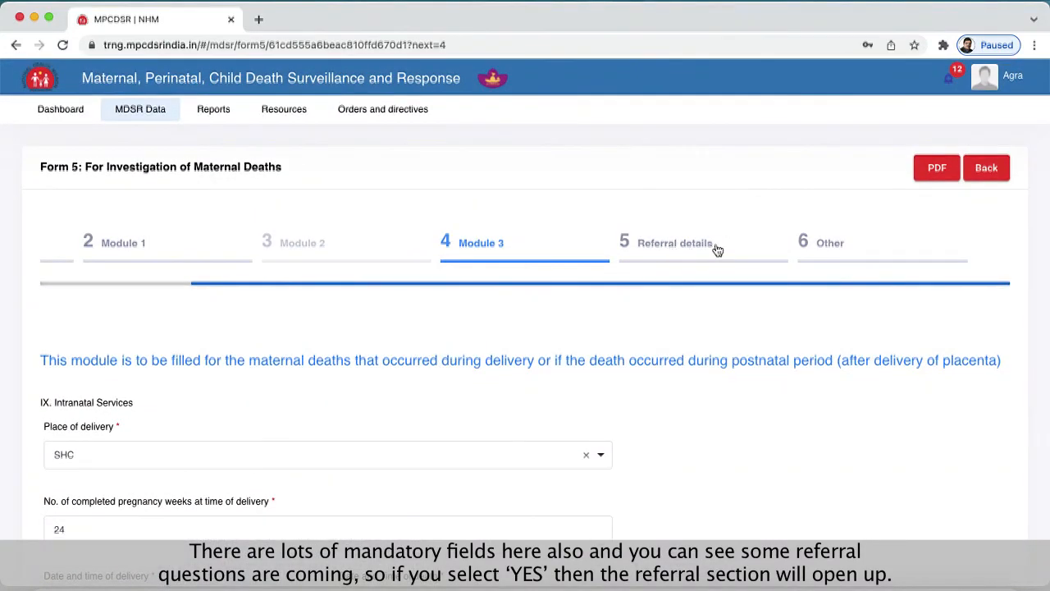
# - Choose Lack of transport as the reason for not seeking care from the hospital in the postnatal period section
pyautogui.scroll(-15, 456, 381)
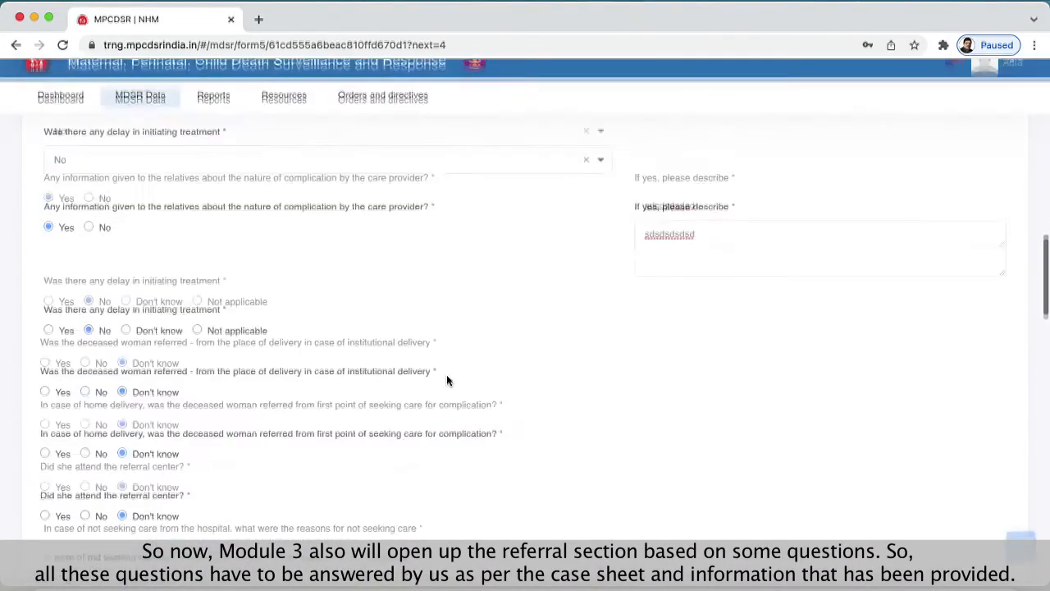
pyautogui.scroll(-5, 448, 380)
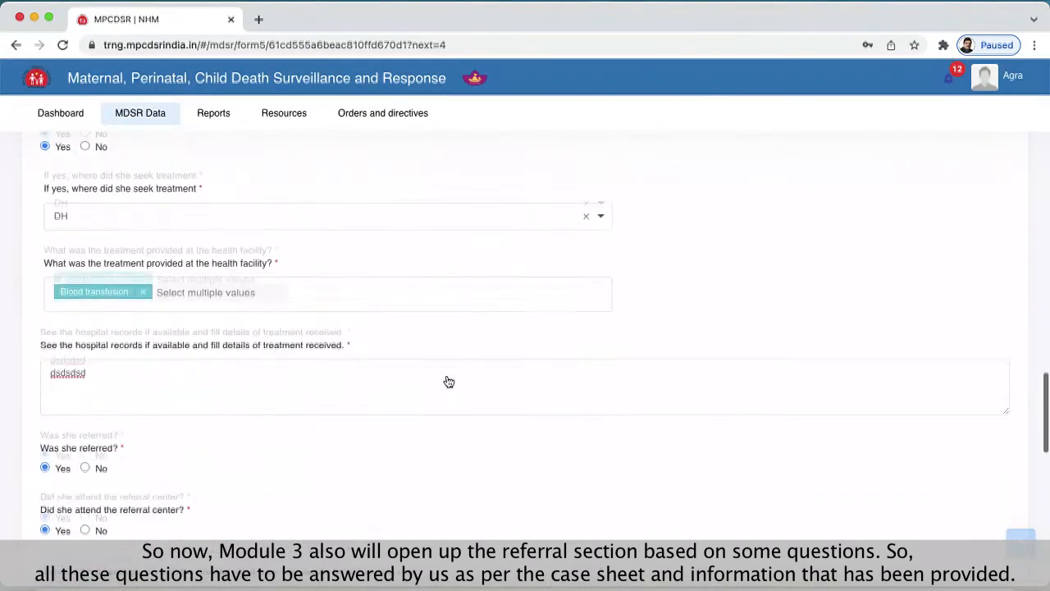
pyautogui.scroll(-4, 447, 380)
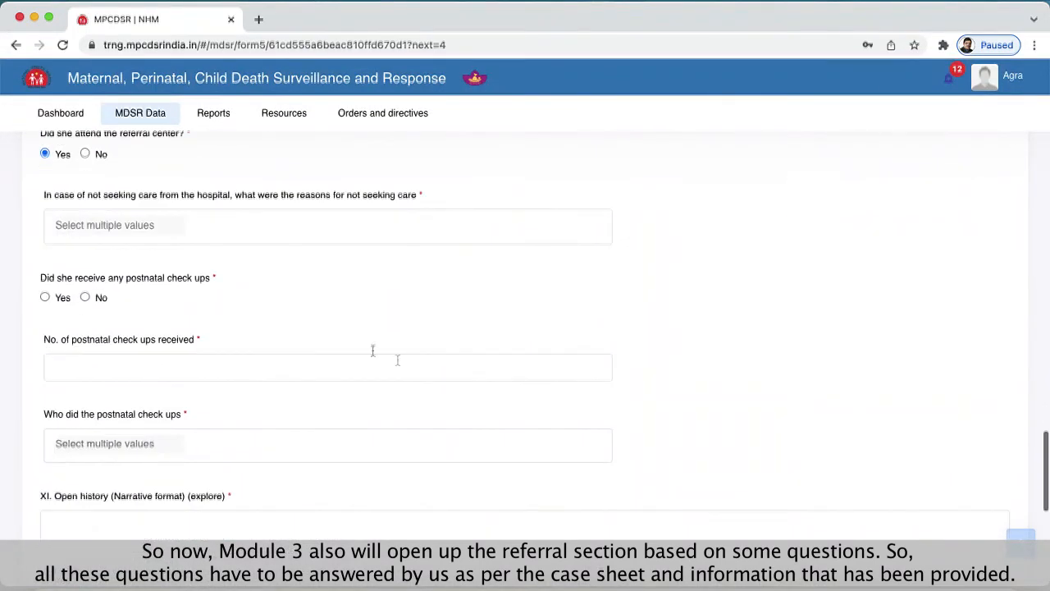
pyautogui.click(195, 228)
pyautogui.click(92, 319)
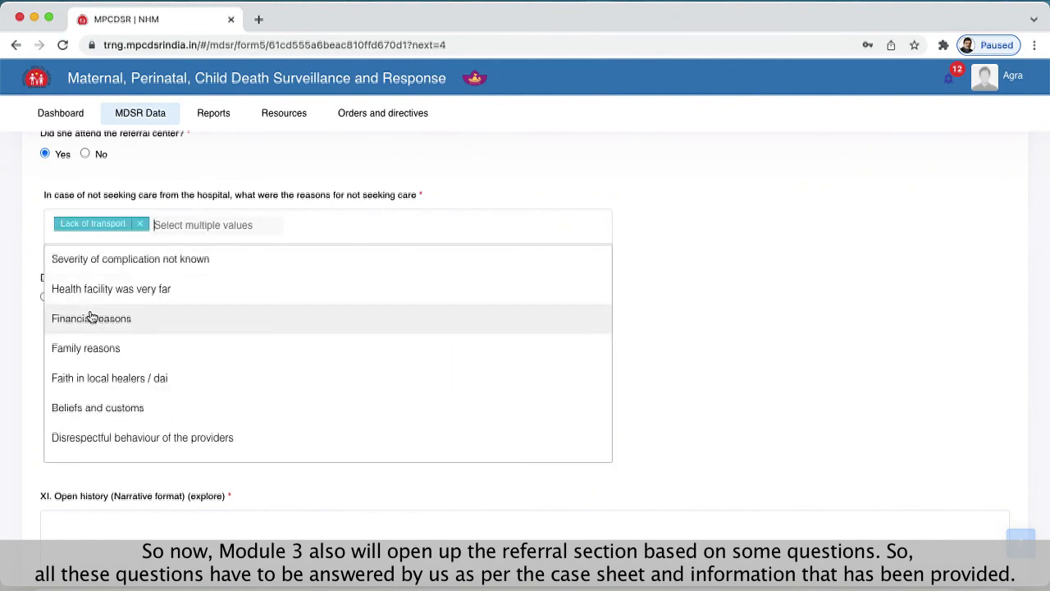
pyautogui.click(795, 369)
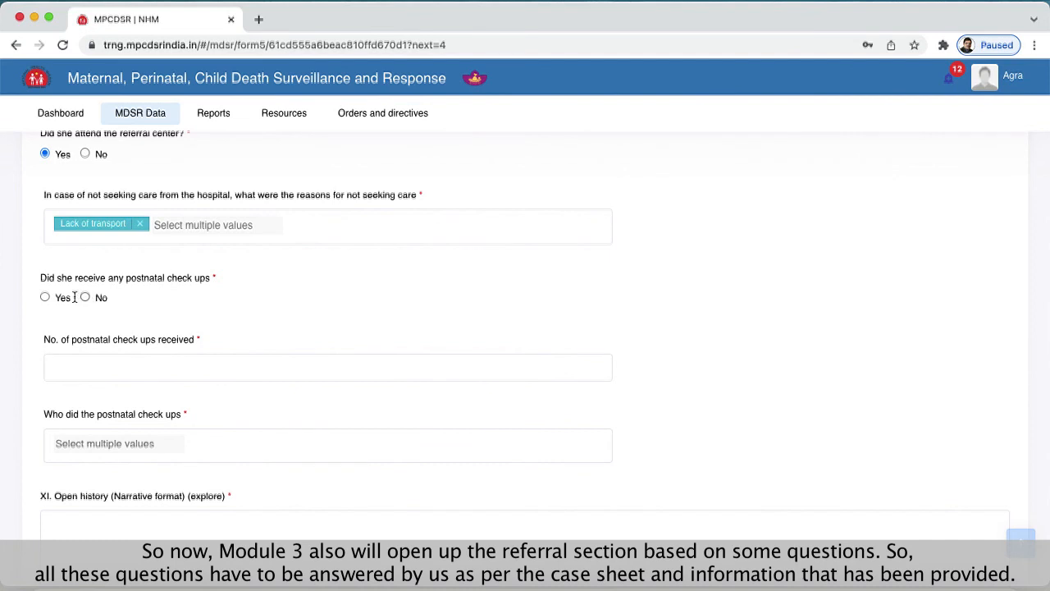
# - Record that she received postnatal check ups, with 3 as the number received and ASHA as who did them
pyautogui.click(44, 297)
pyautogui.click(101, 363)
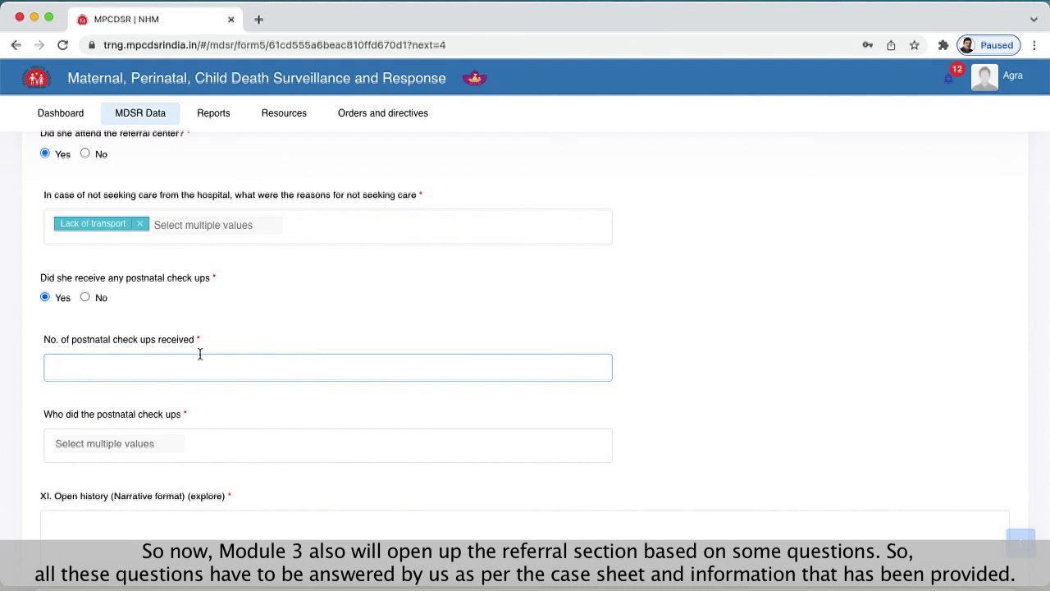
pyautogui.write('3')
pyautogui.click(215, 393)
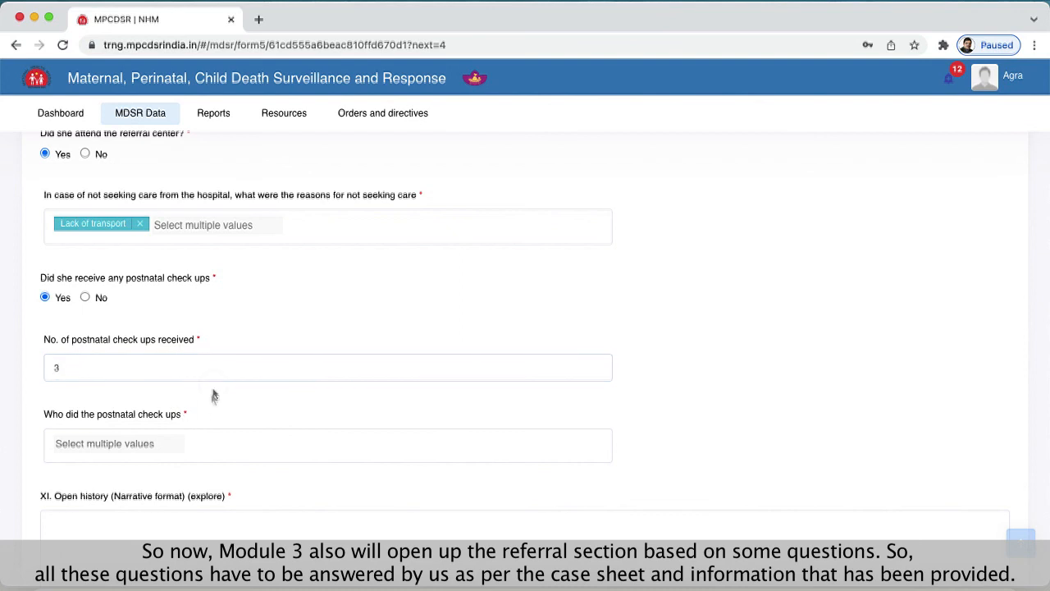
pyautogui.click(145, 440)
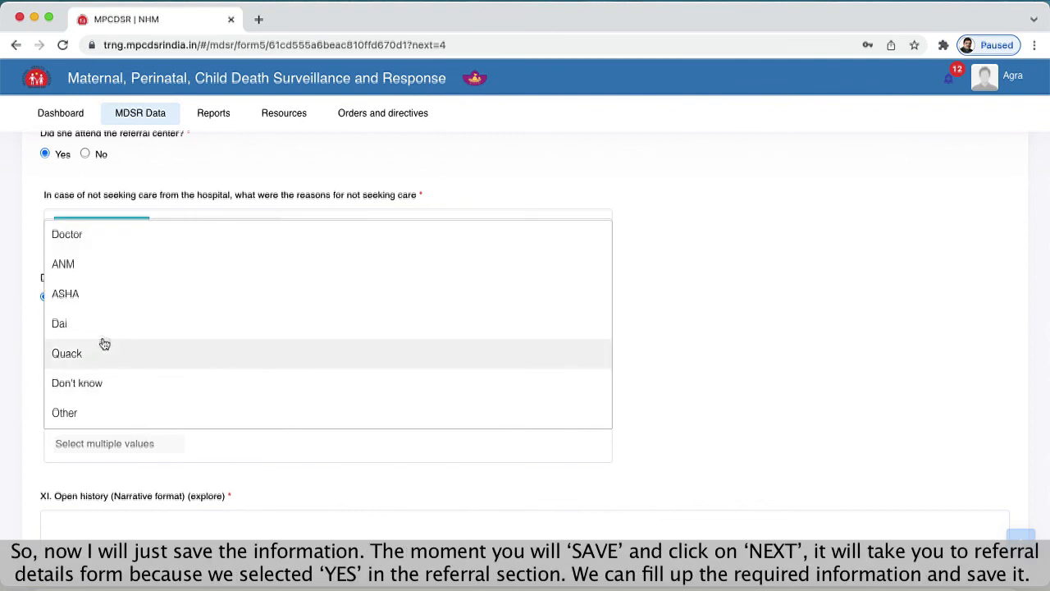
pyautogui.click(108, 309)
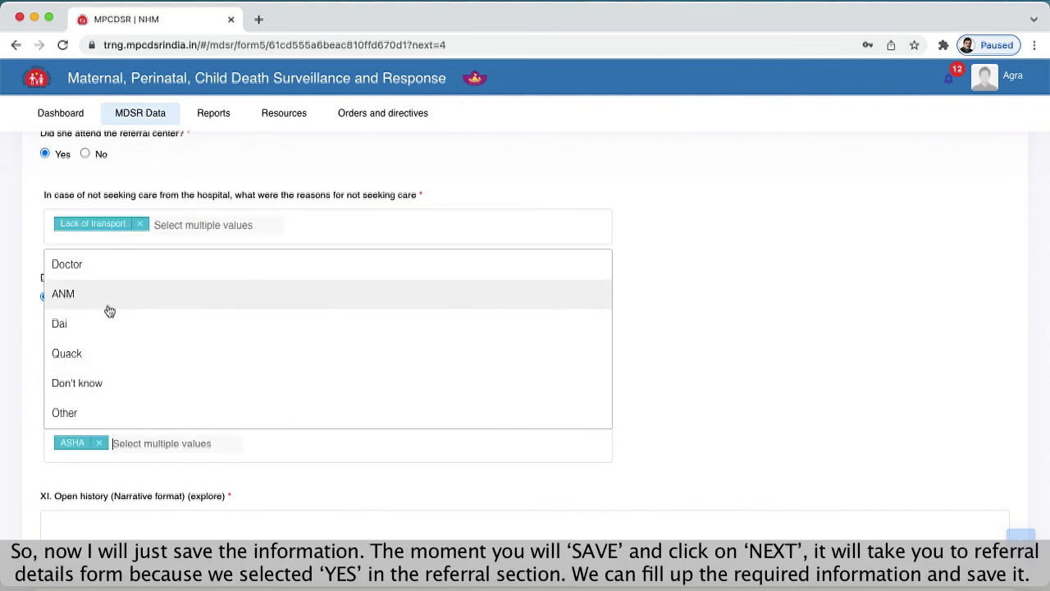
pyautogui.click(377, 490)
# - Enter "dsdsdsd dsdsd ds" as the narrative in section XI, Open history
pyautogui.click(360, 512)
pyautogui.write('dsdsdsd dsdsd')
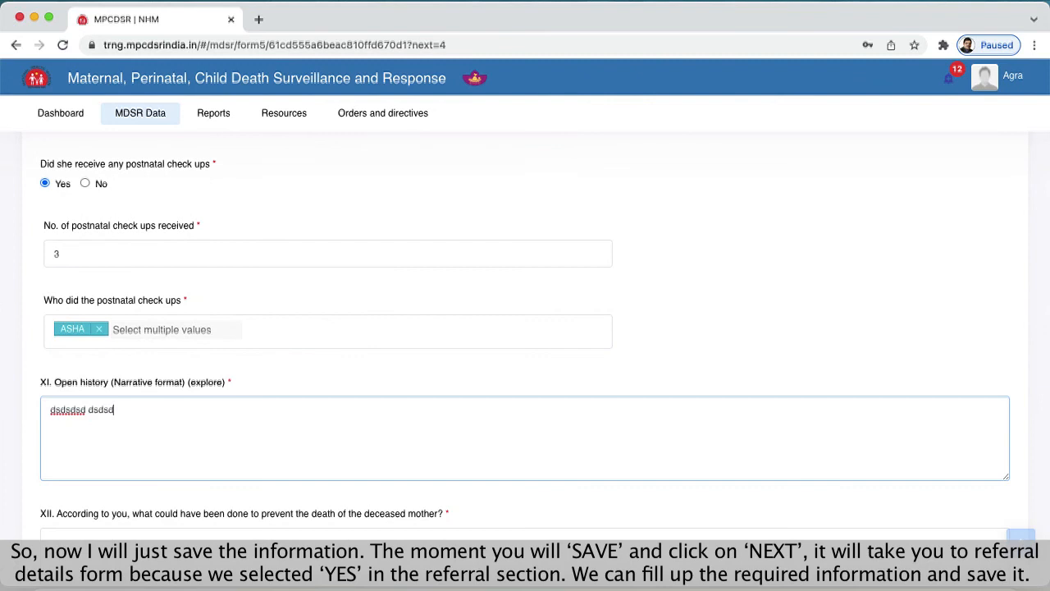
pyautogui.write(' dssdxcx')
# - Complete the Open history narrative as "dsdsdsd dsdsd dssdxcx" and enter "dsdsd dsdsdsds" in section XII on preventing the mother's death
pyautogui.scroll(-4, 287, 419)
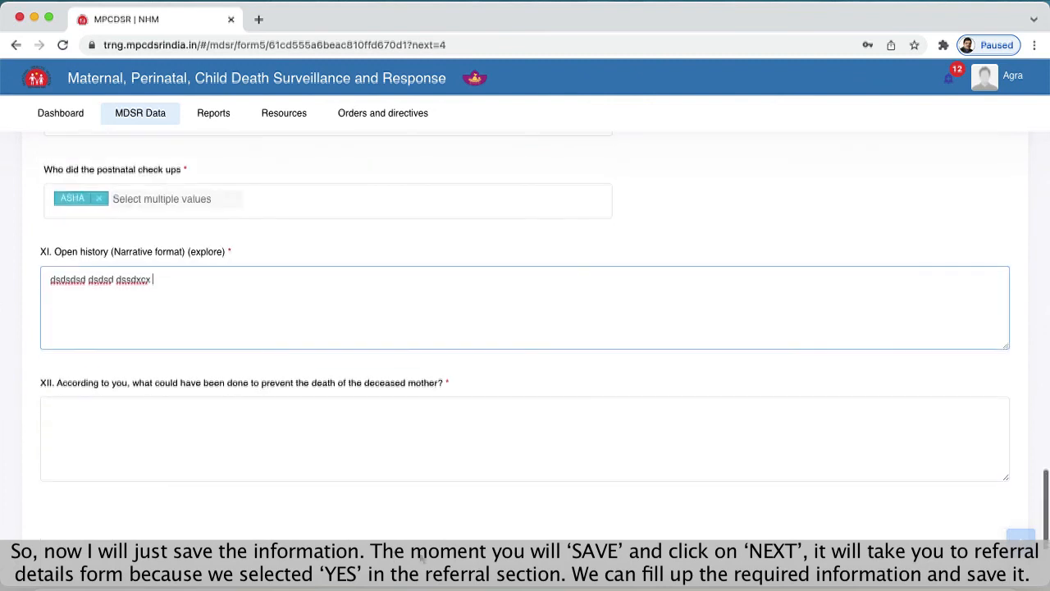
pyautogui.click(287, 420)
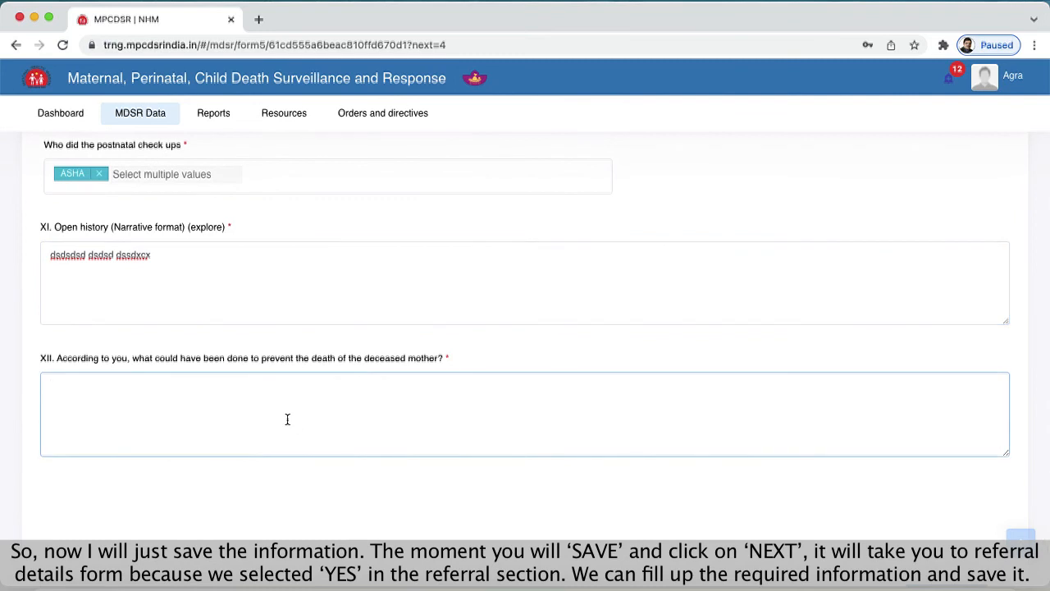
pyautogui.write('dsdsd dsdsdsds')
pyautogui.scroll(-3, 337, 460)
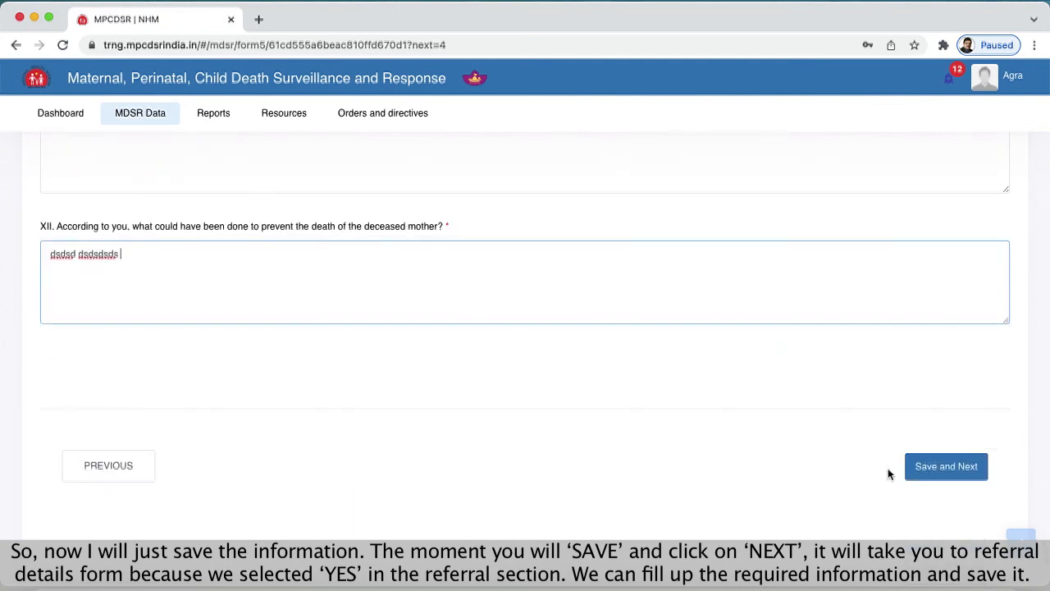
# - Save the completed Module 3 and proceed to the Referral details stage, dismissing the save message
pyautogui.click(944, 467)
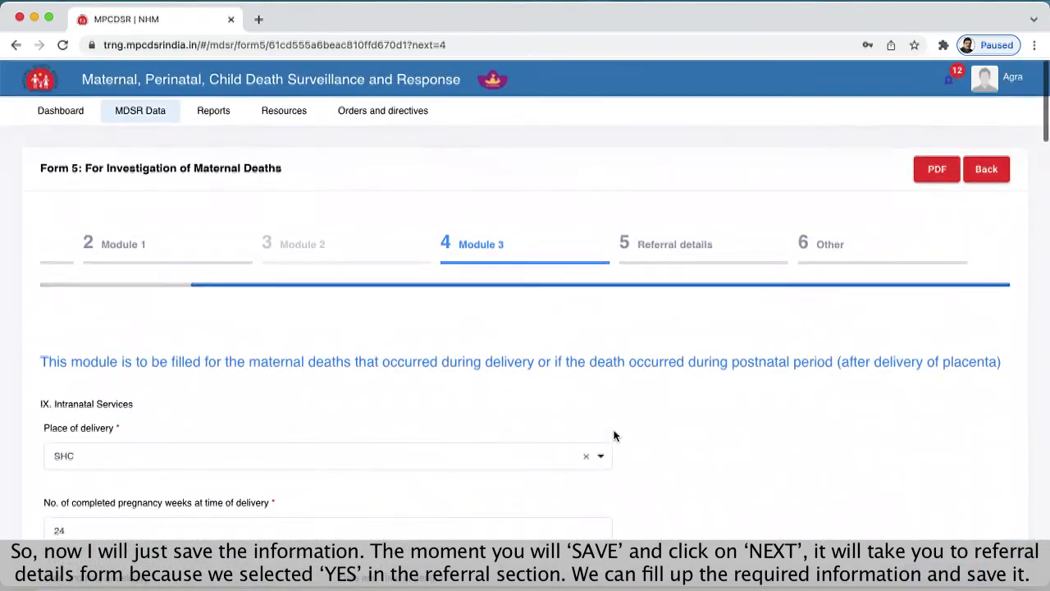
pyautogui.scroll(-15, 747, 436)
pyautogui.scroll(-15, 746, 436)
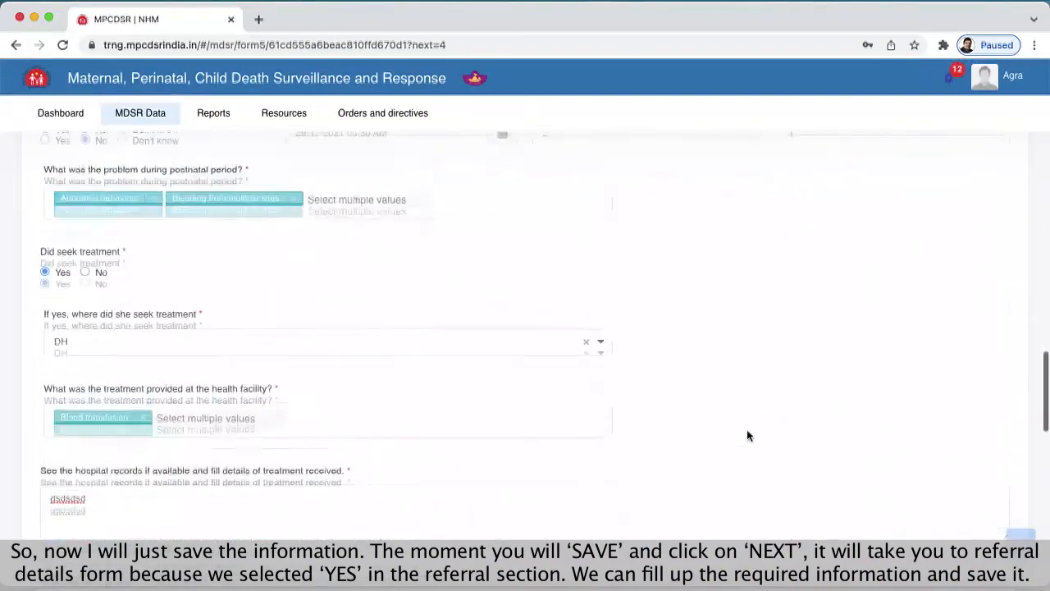
pyautogui.scroll(-3, 746, 431)
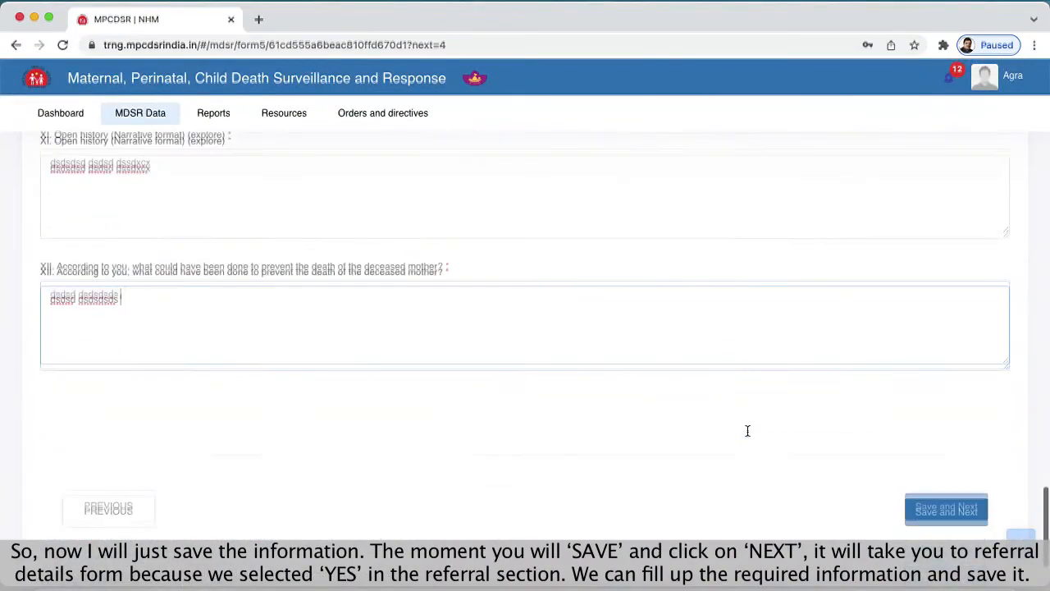
pyautogui.click(947, 484)
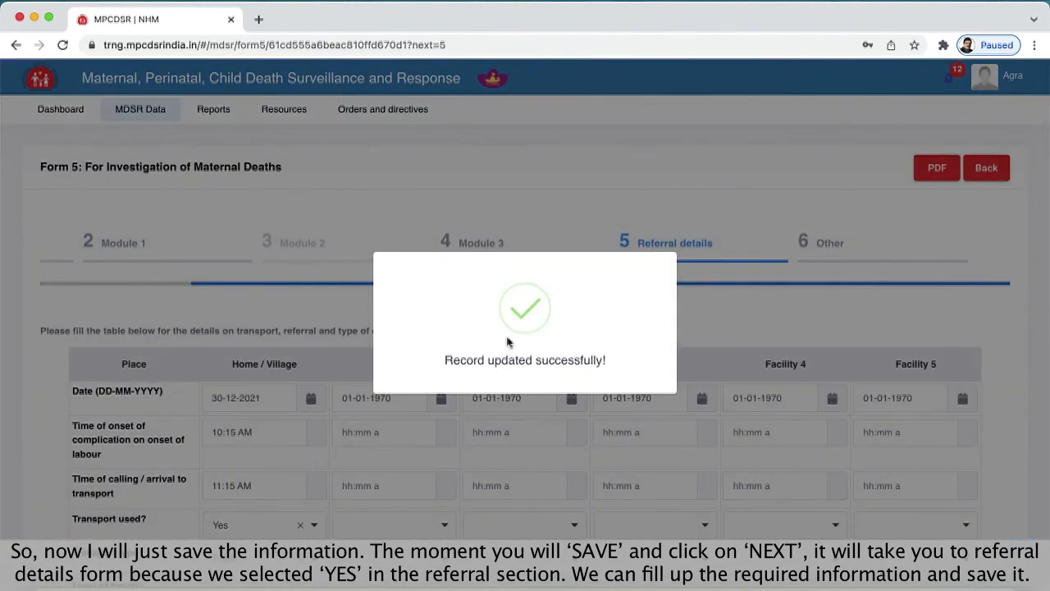
pyautogui.click(722, 324)
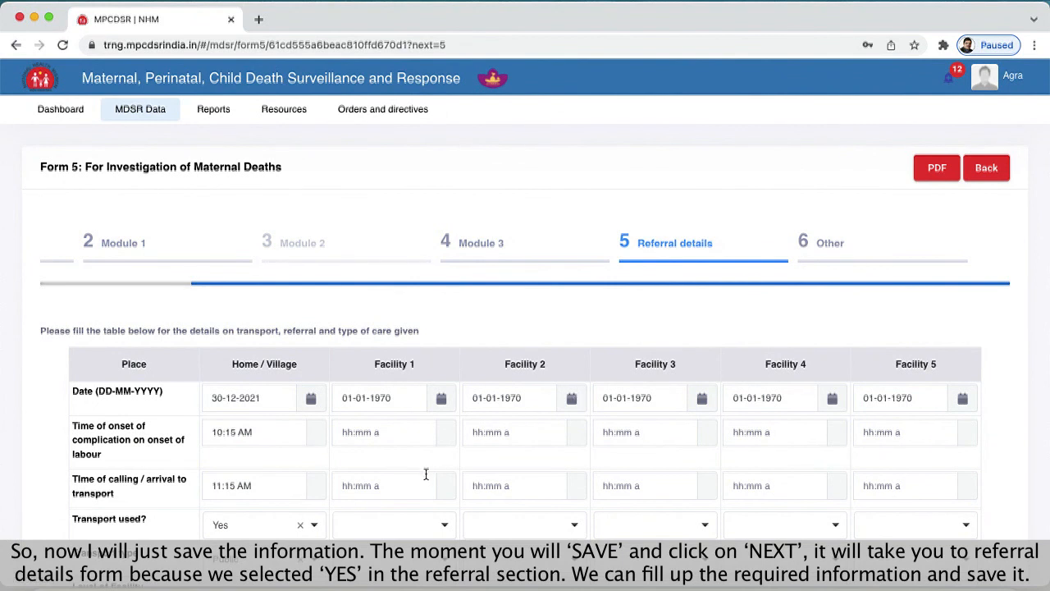
# - Review the transport and referral table, save it with its existing entries and proceed to the Other stage
pyautogui.scroll(-2, 426, 475)
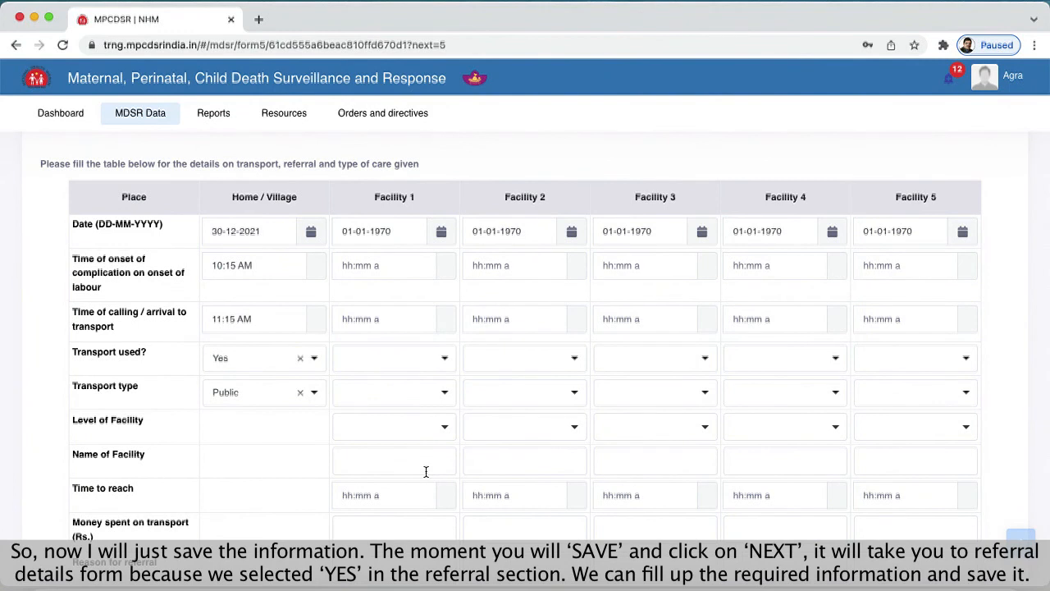
pyautogui.scroll(1, 426, 471)
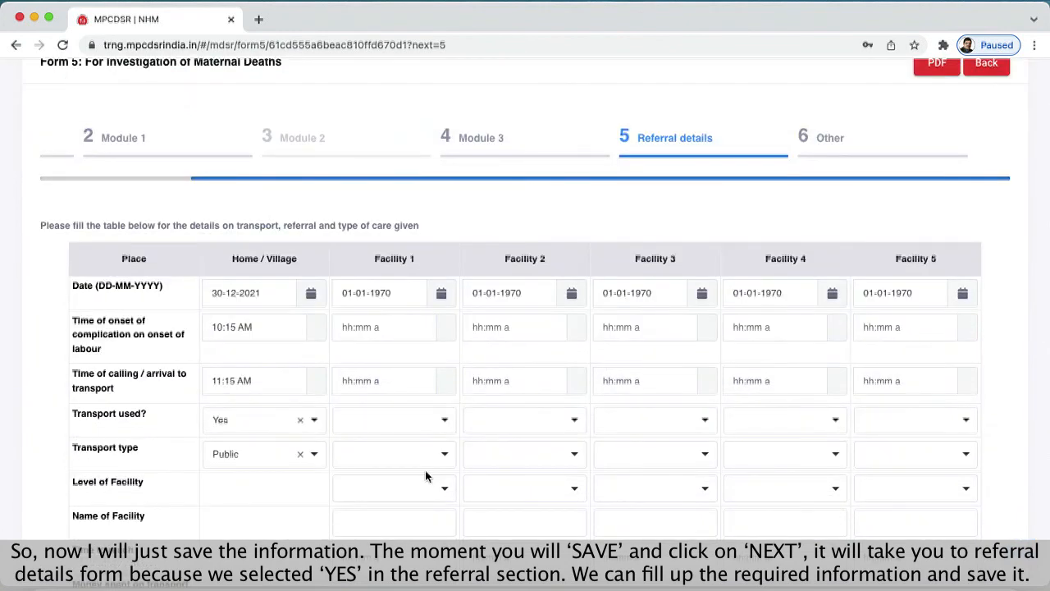
pyautogui.scroll(-3, 436, 466)
pyautogui.scroll(-4, 436, 467)
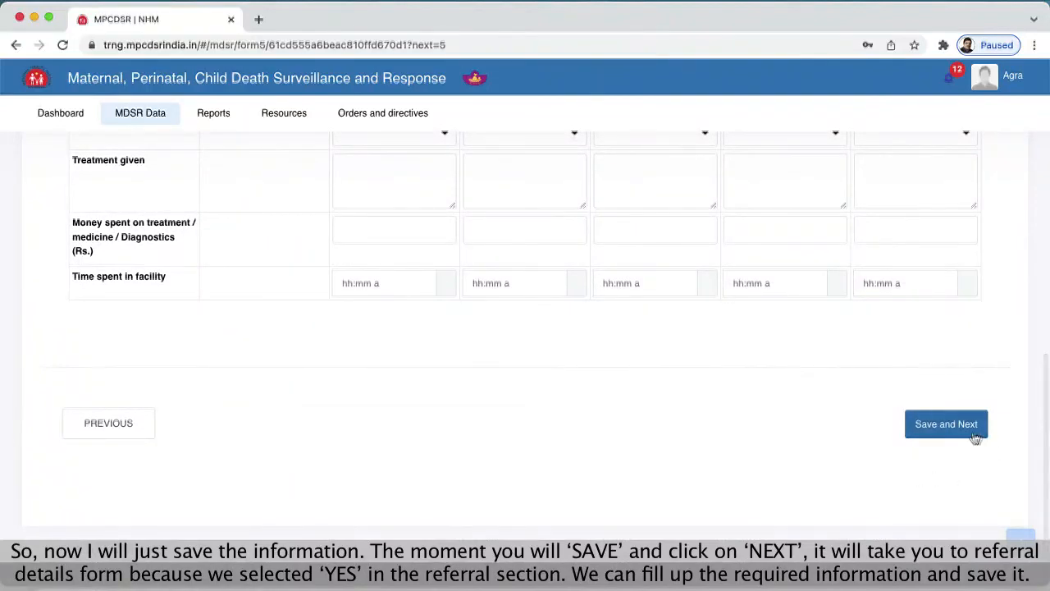
pyautogui.click(964, 436)
pyautogui.click(961, 435)
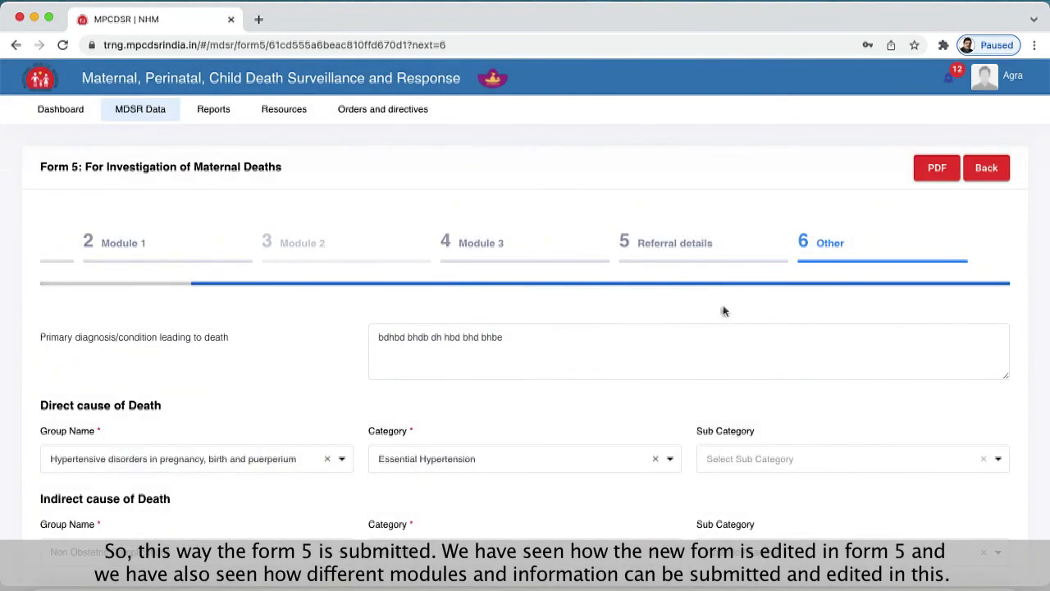
# - Submit Form 5 from the Other stage, leaving the existing causes of death and delay answers as they are
pyautogui.scroll(-15, 935, 394)
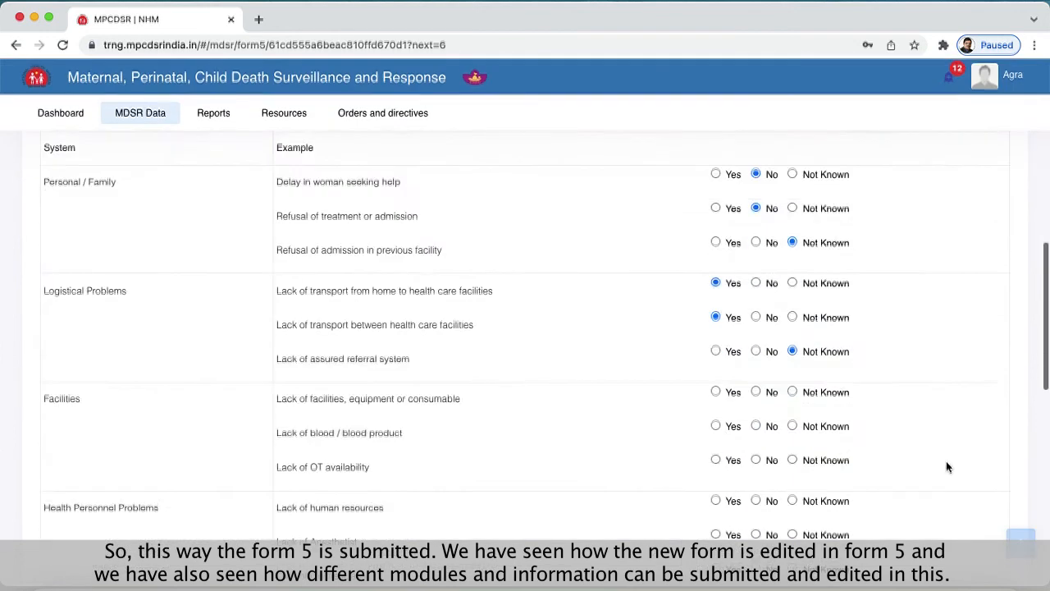
pyautogui.scroll(-10, 946, 464)
pyautogui.click(949, 422)
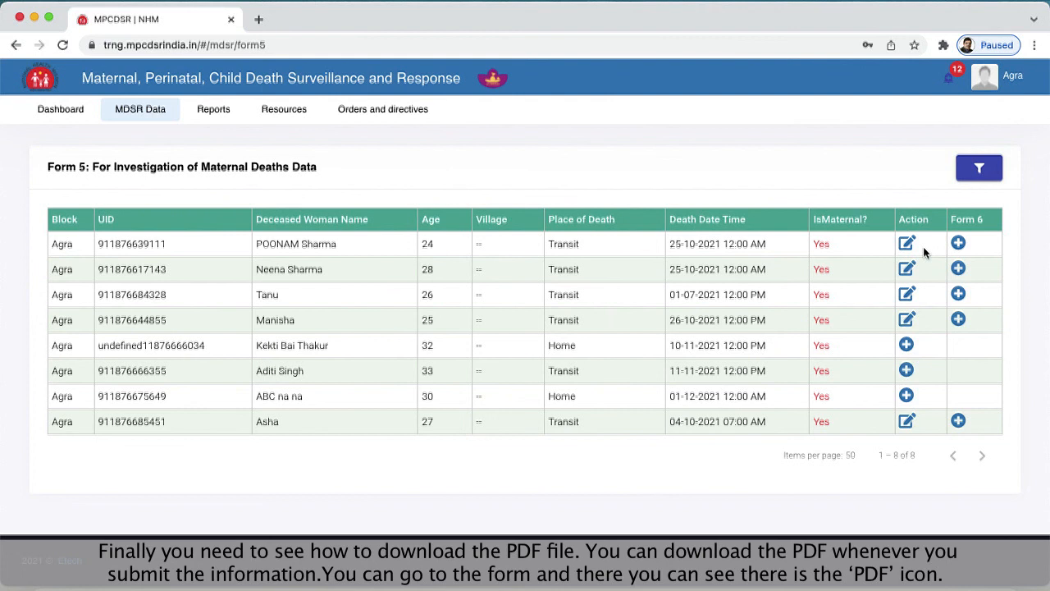
# - Reopen the submitted Form 5 record of the 26-year-old woman who died on 01-07-2021 and open its PDF version
pyautogui.click(908, 295)
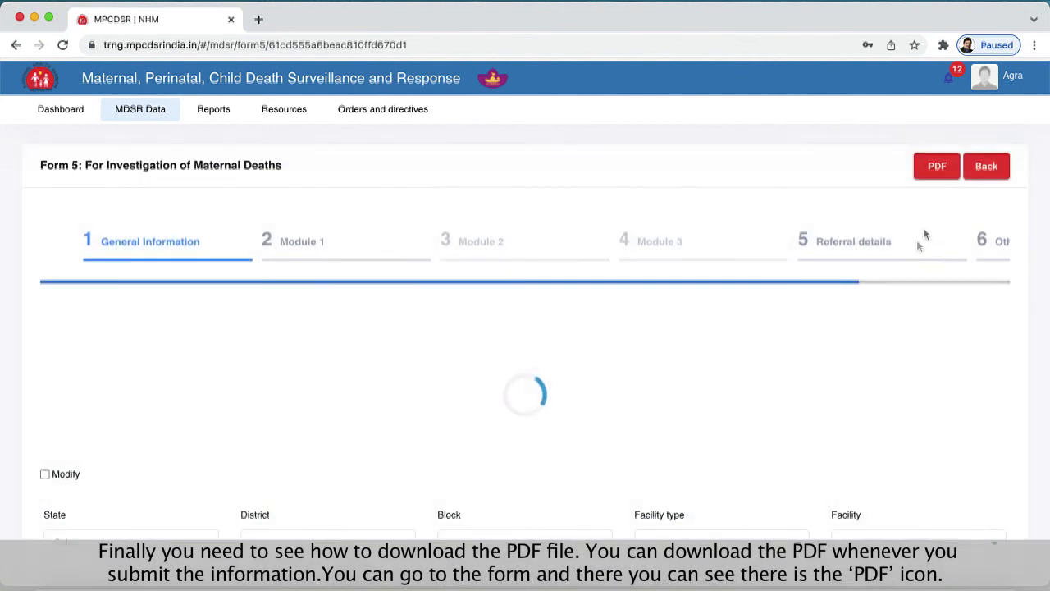
pyautogui.click(937, 169)
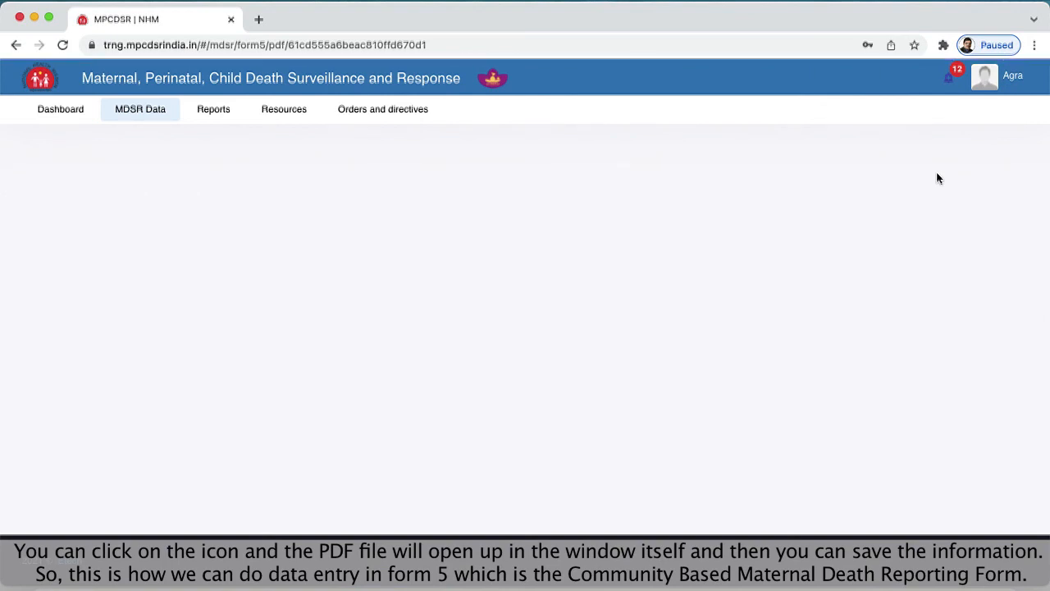
# - Return to the Form 5 Maternal Deaths Investigation list and sign out of the account
pyautogui.click(135, 109)
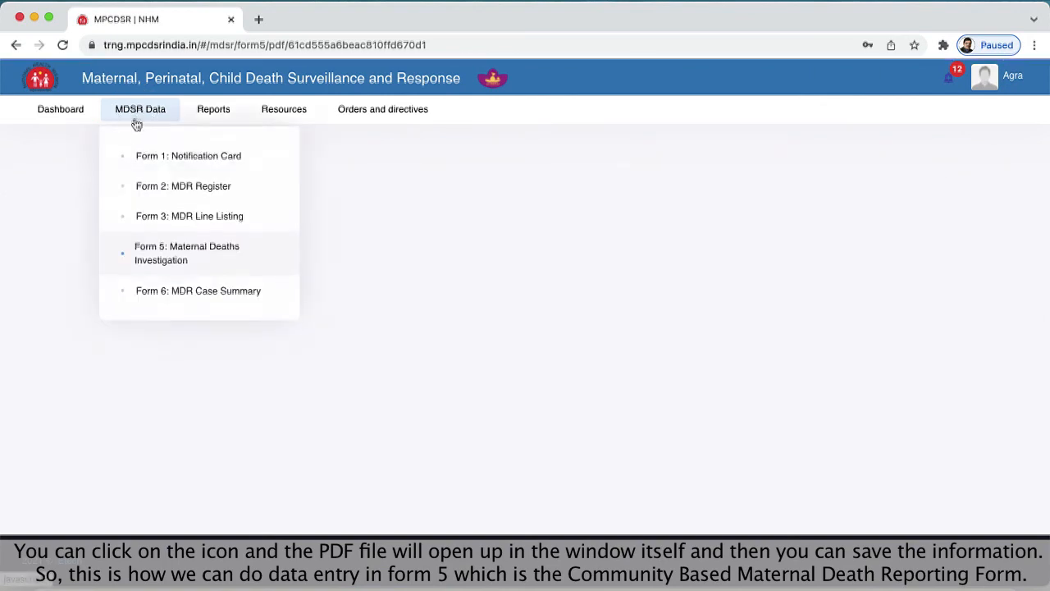
pyautogui.click(151, 257)
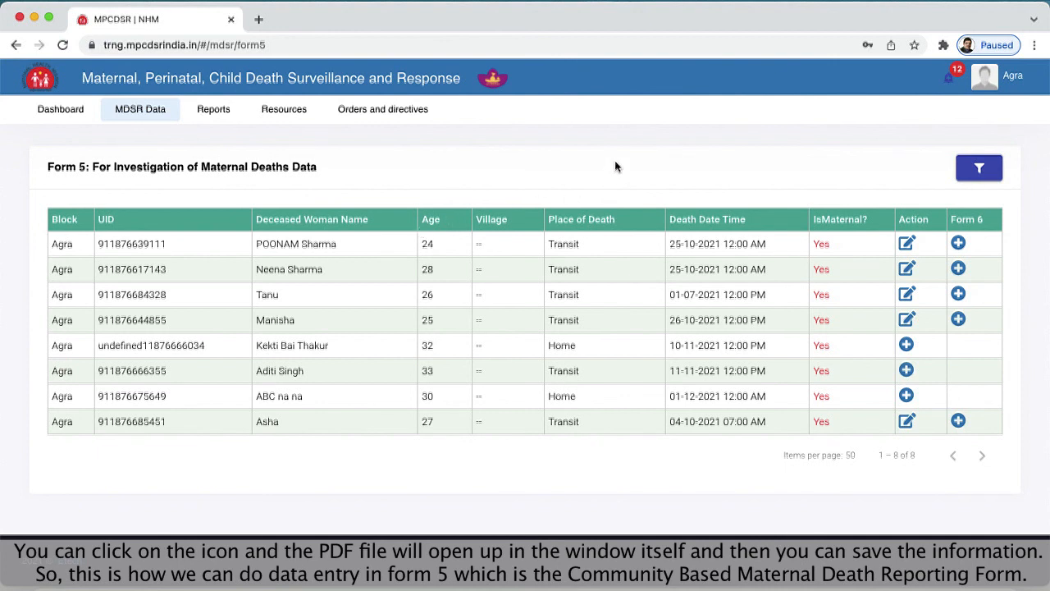
pyautogui.click(998, 84)
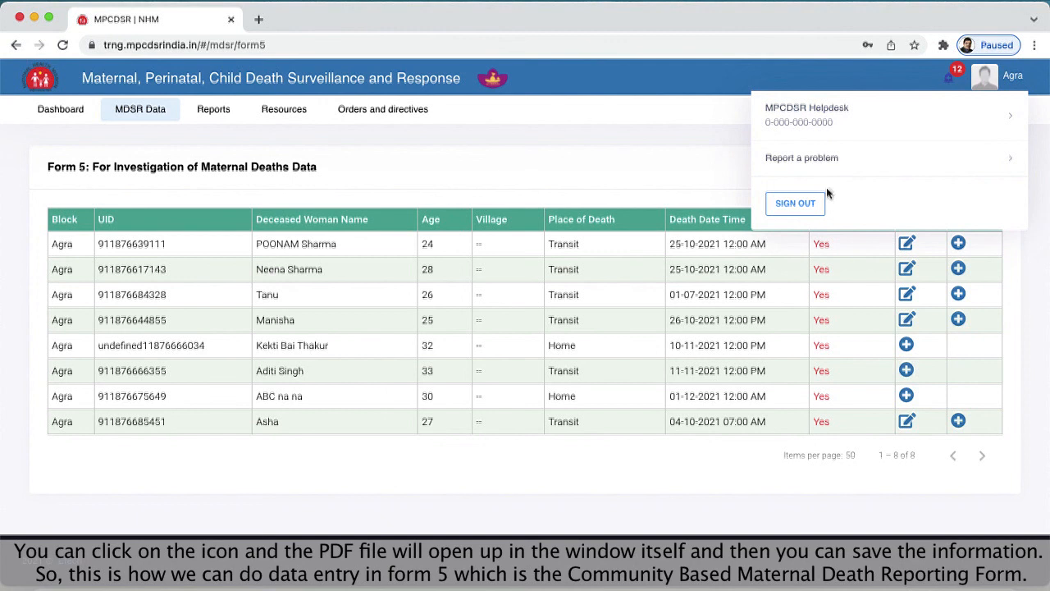
pyautogui.click(796, 209)
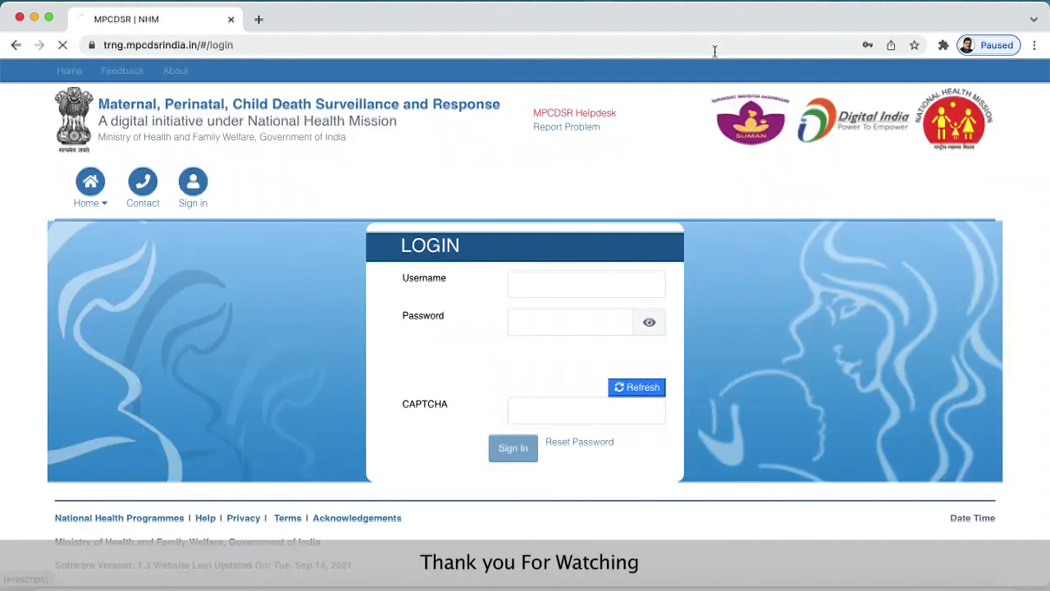